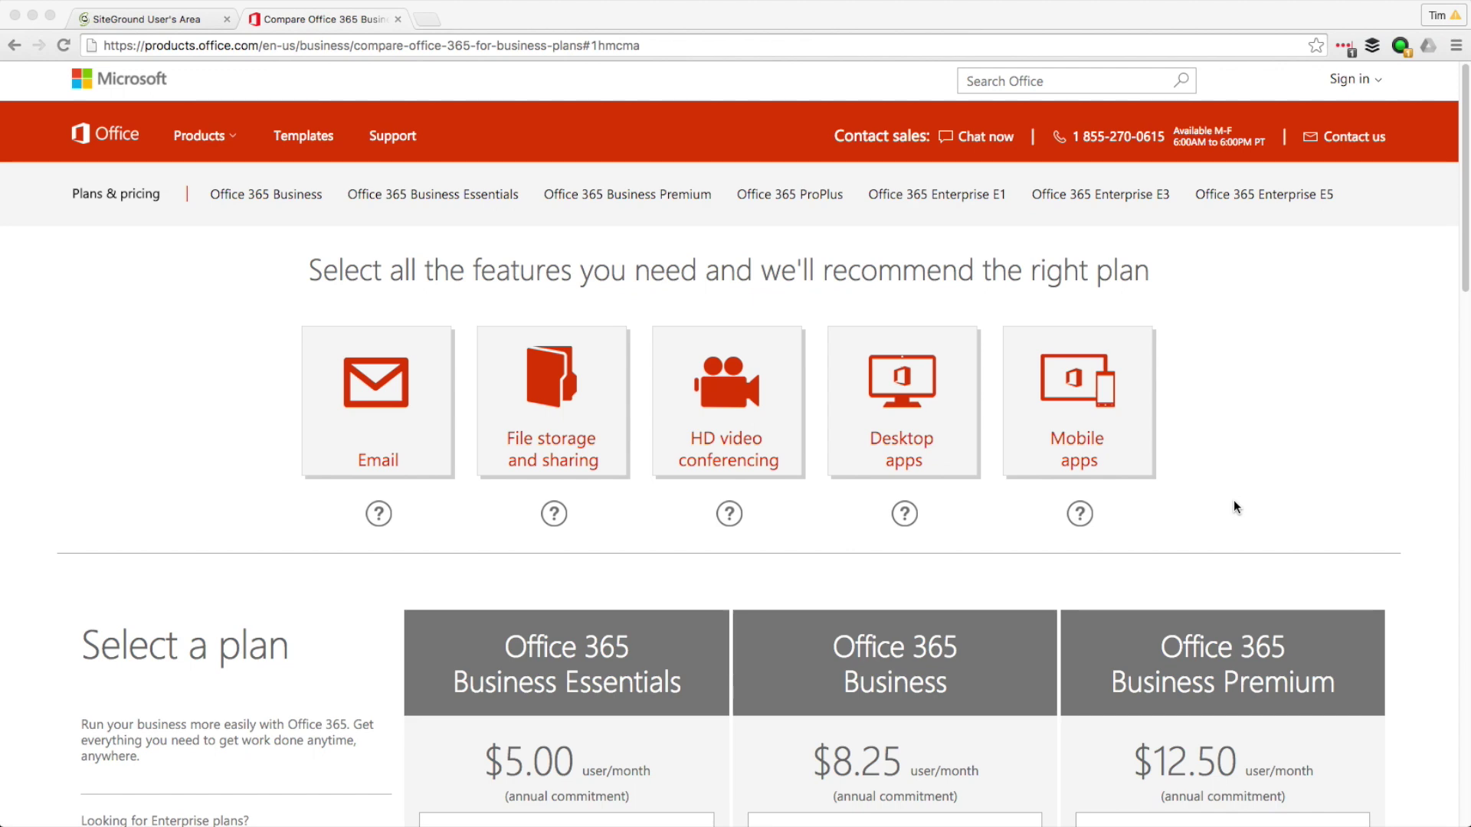
Scroll the plan comparison and start the Office 365 Business Premium free trial
scroll(1233, 502, down, 4)
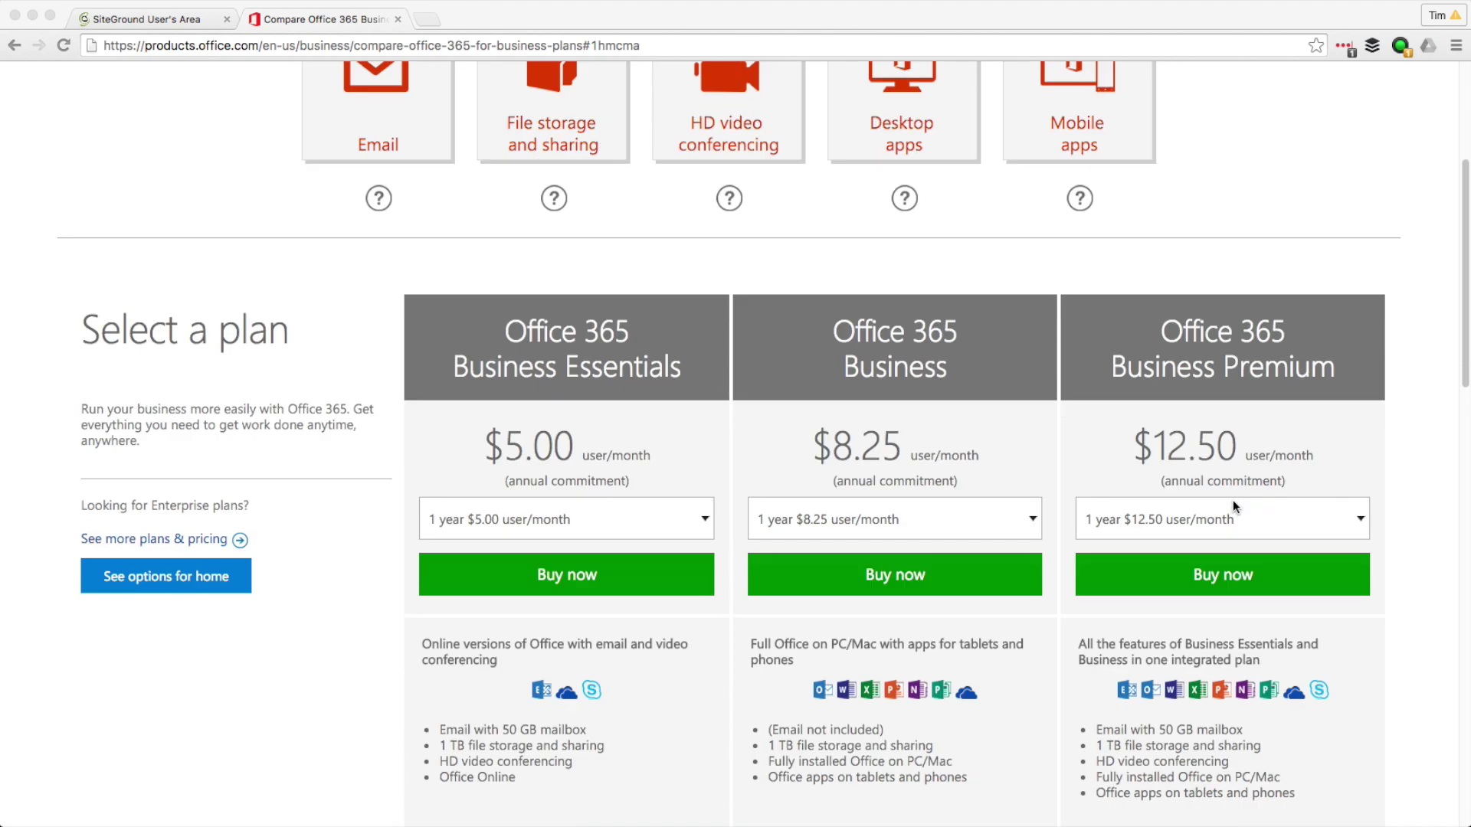
scroll(1233, 506, down, 3)
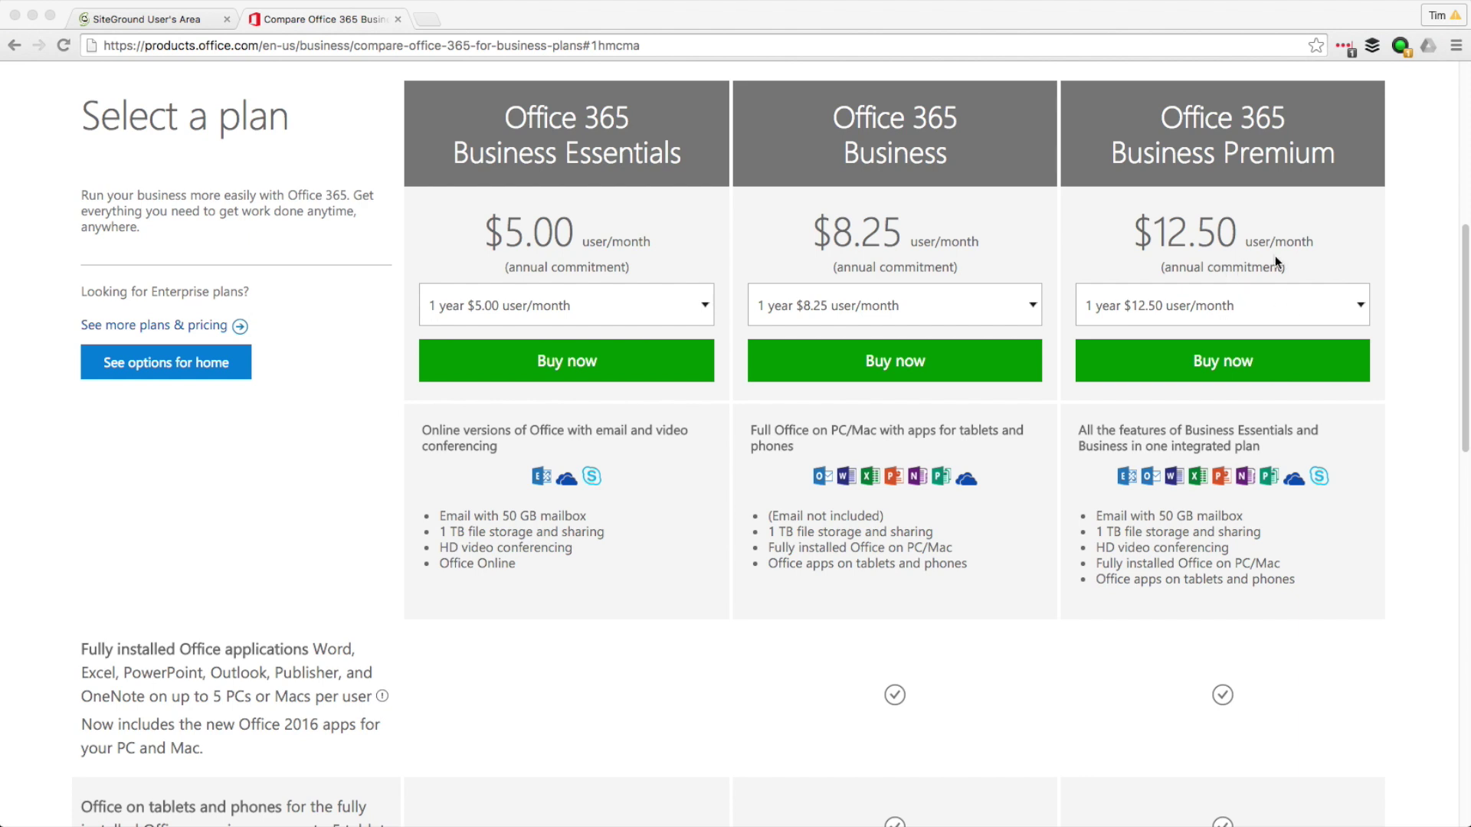
scroll(1322, 404, down, 4)
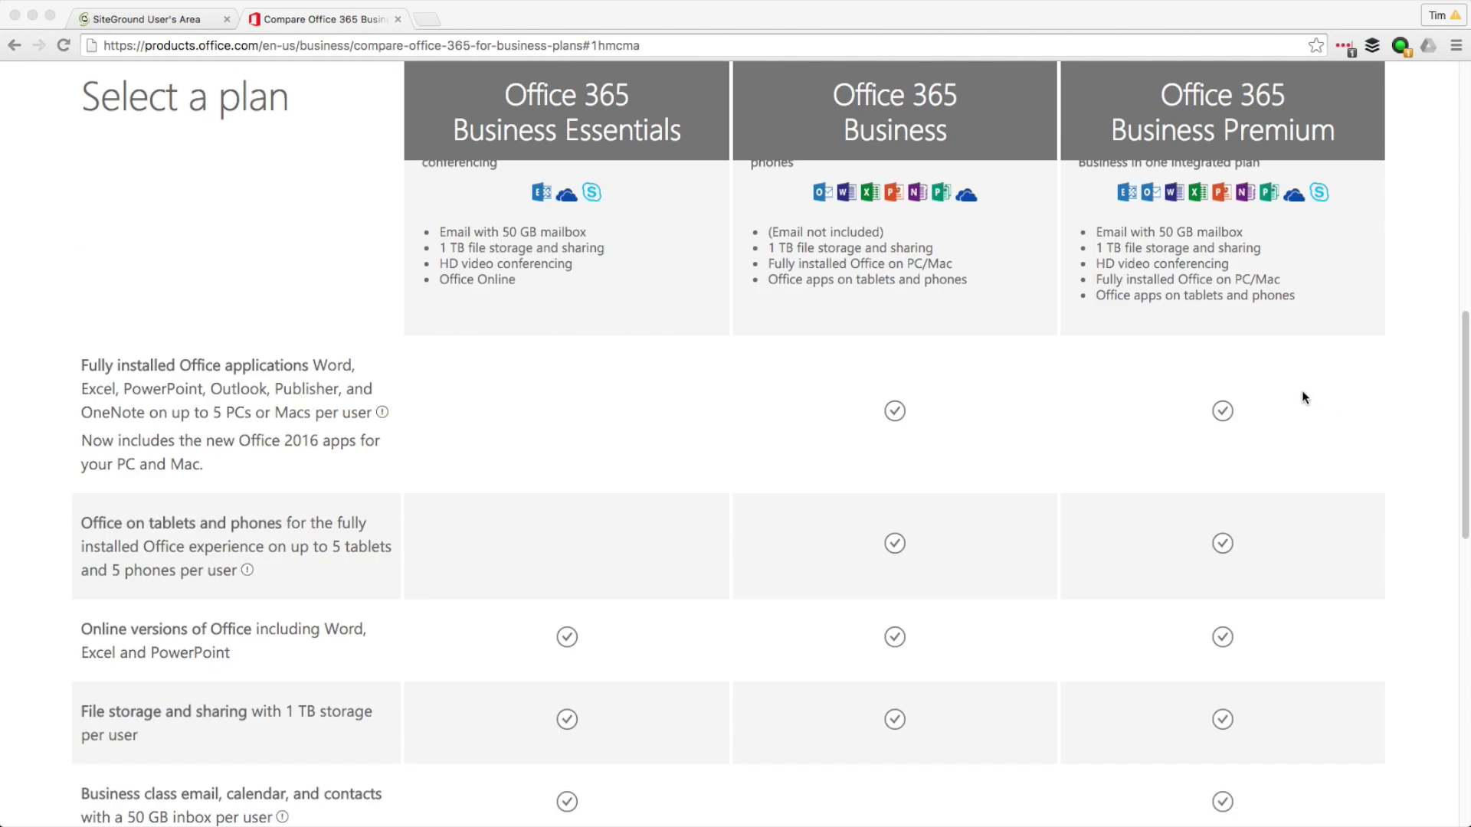
scroll(1305, 395, down, 7)
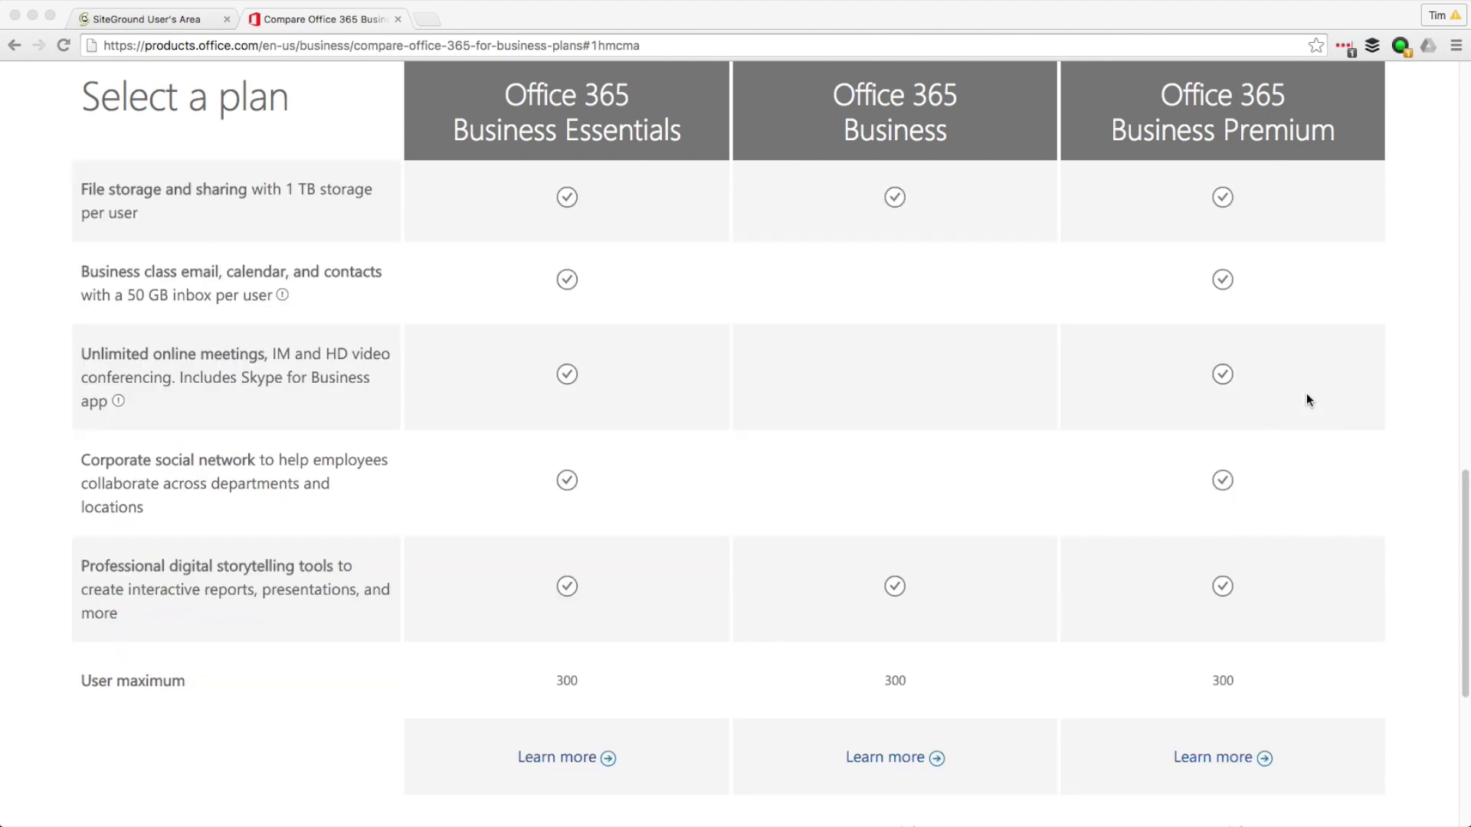
scroll(1287, 361, down, 4)
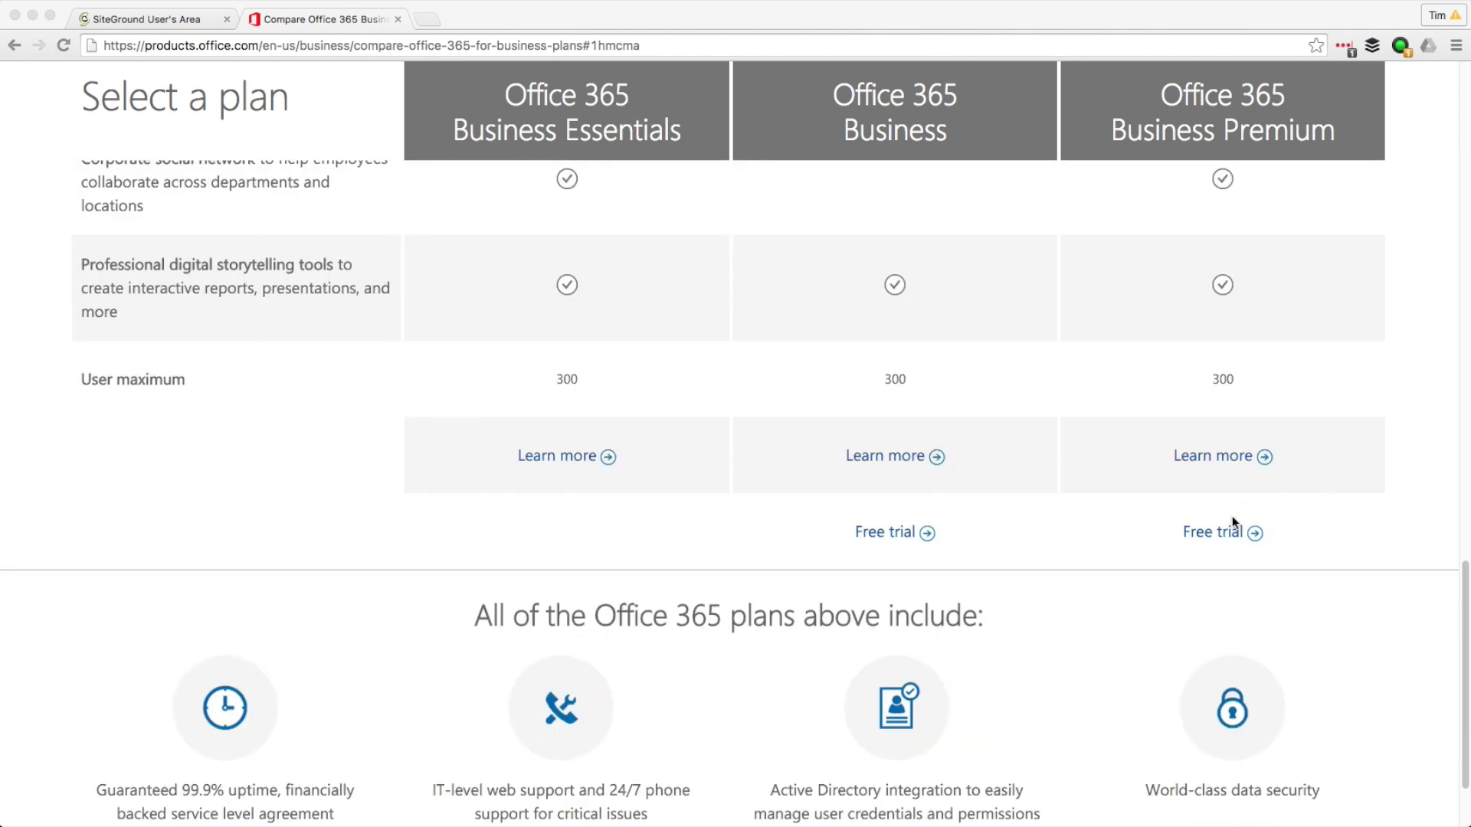
click(1216, 533)
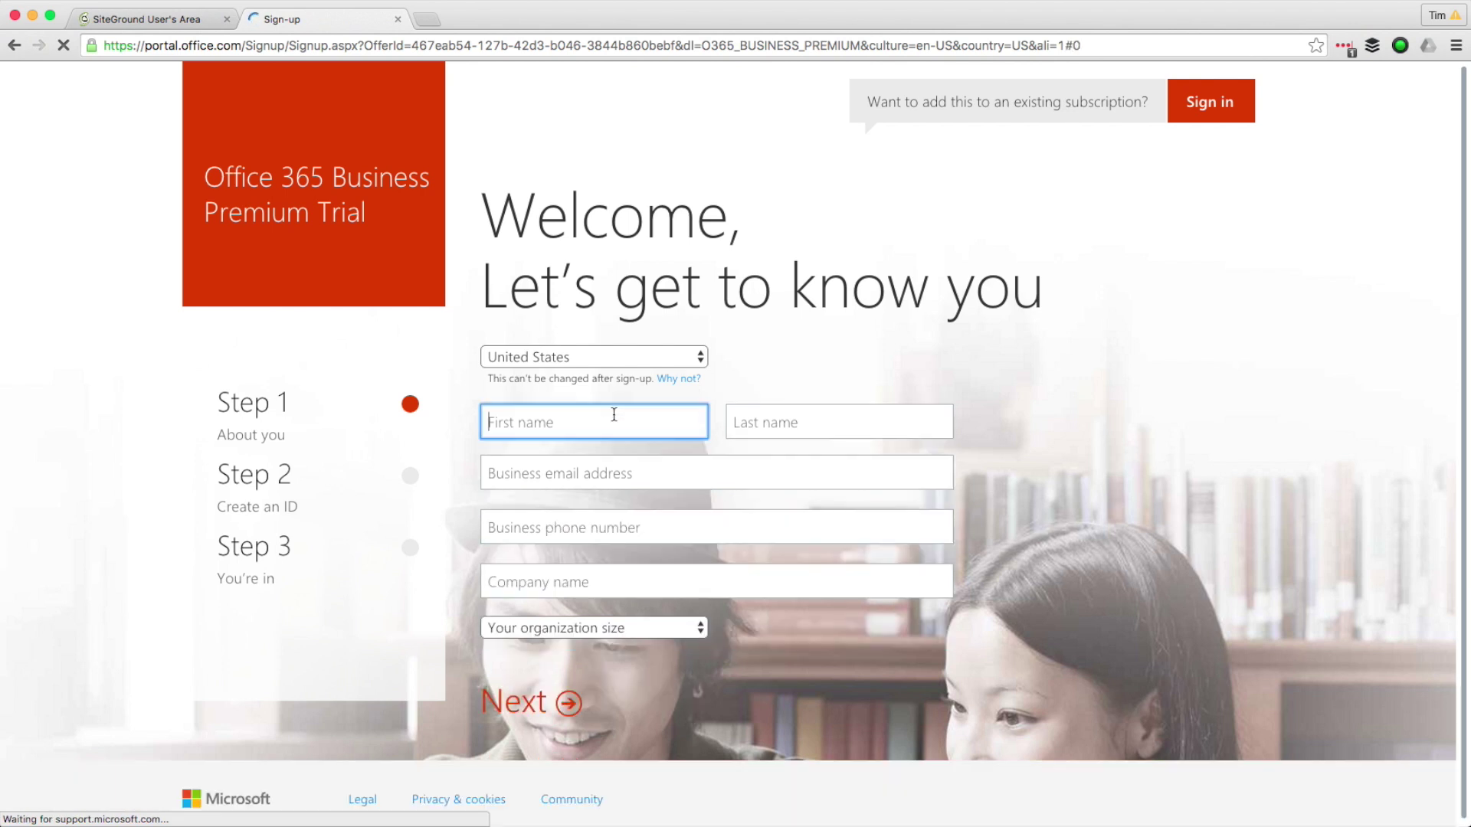
Enter the contact's first and last name, business email, and company name 'Demo Test Real Web'
key(Tab)
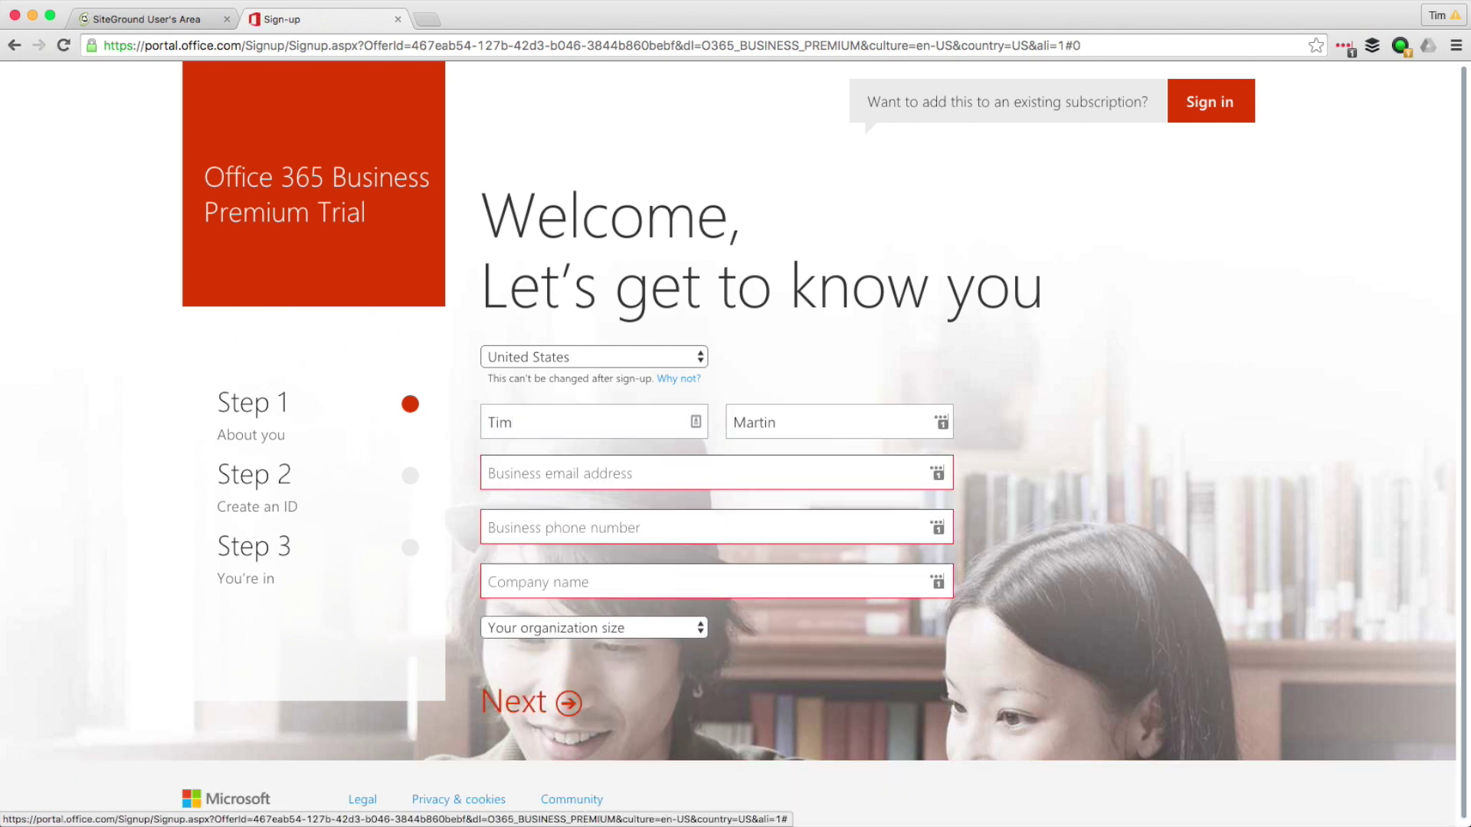
key(Tab)
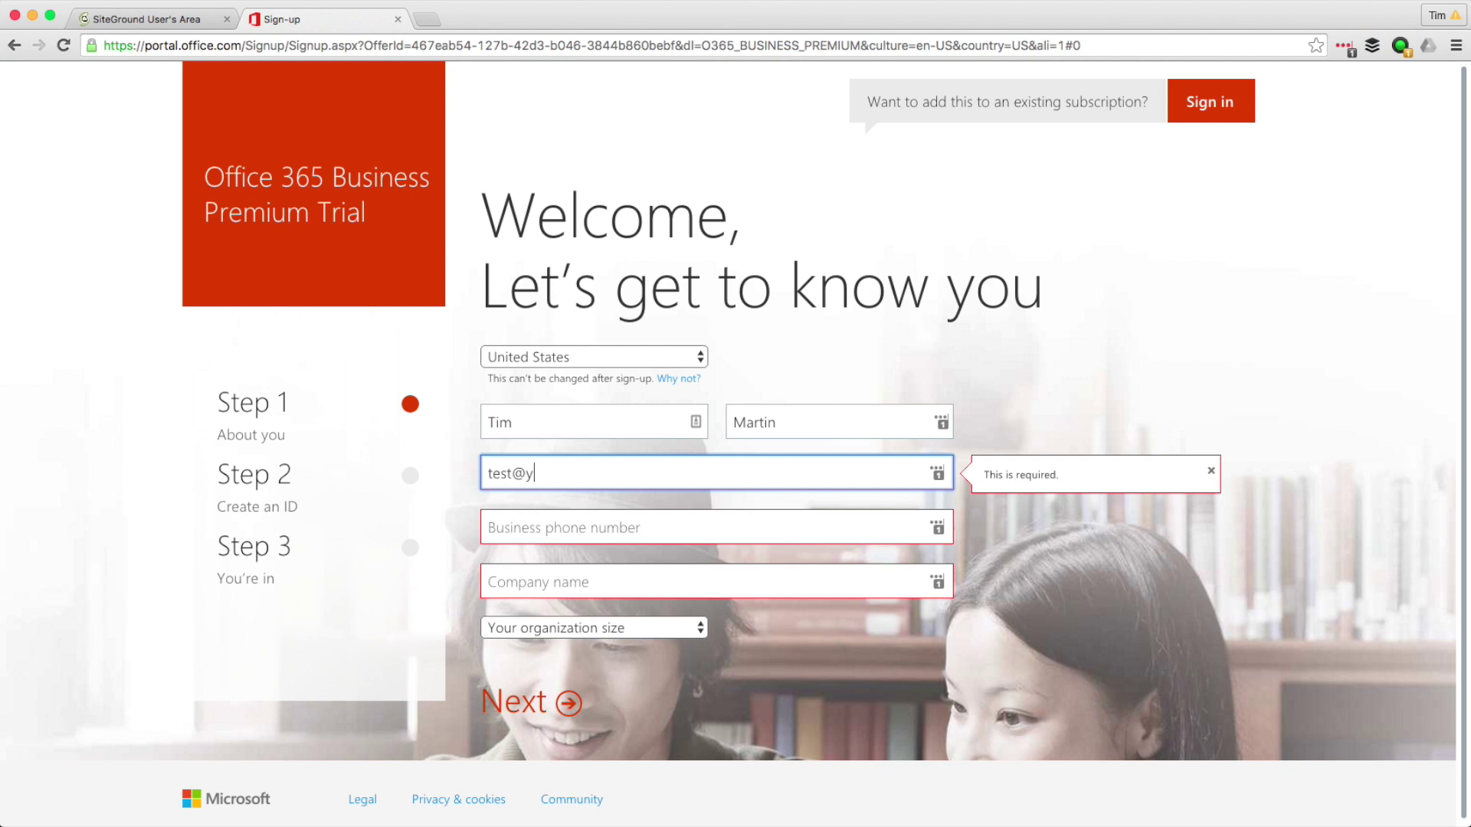
key(Tab)
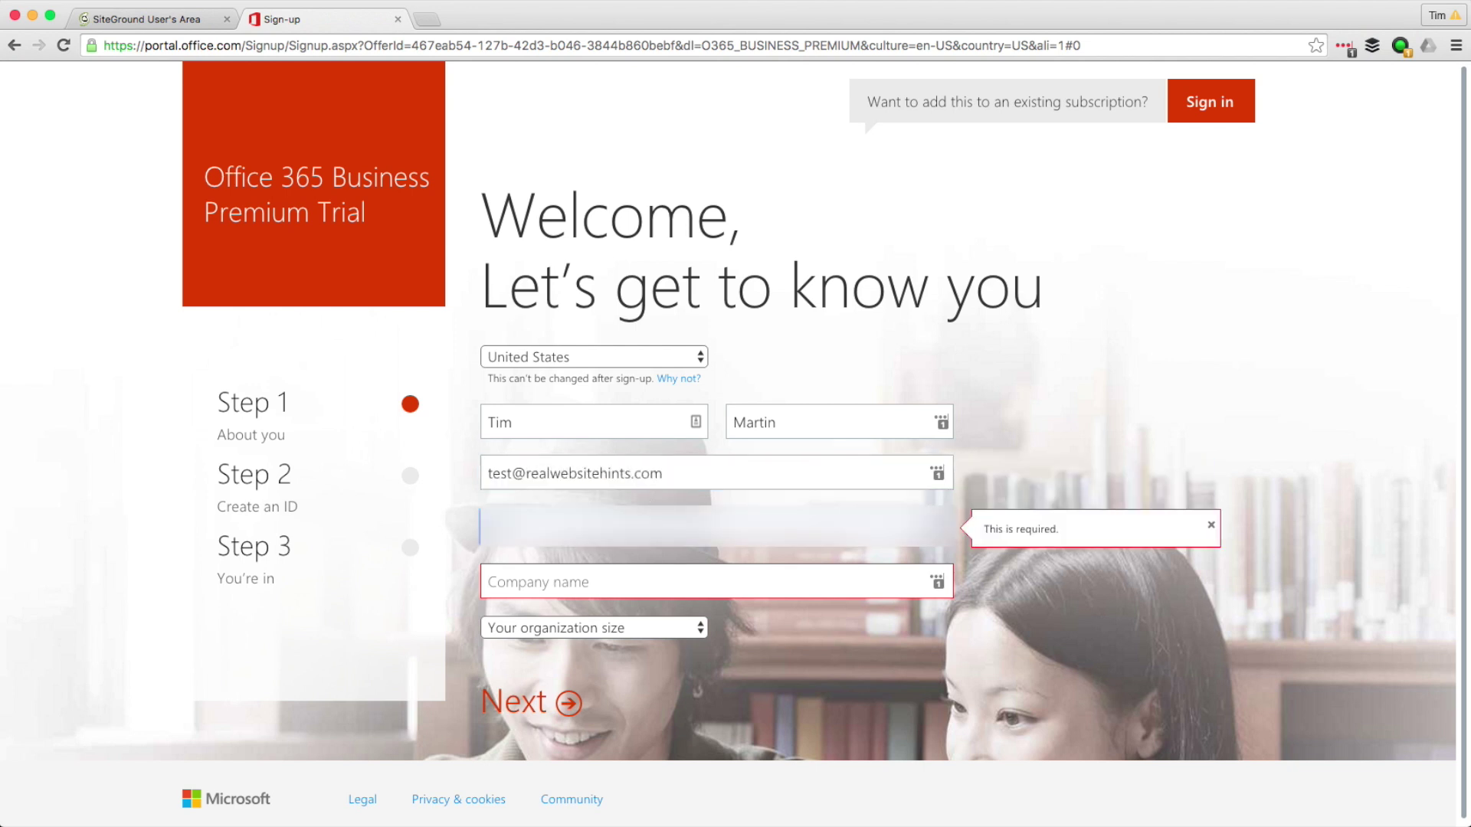
key(Tab)
text(Demo Test Real Web)
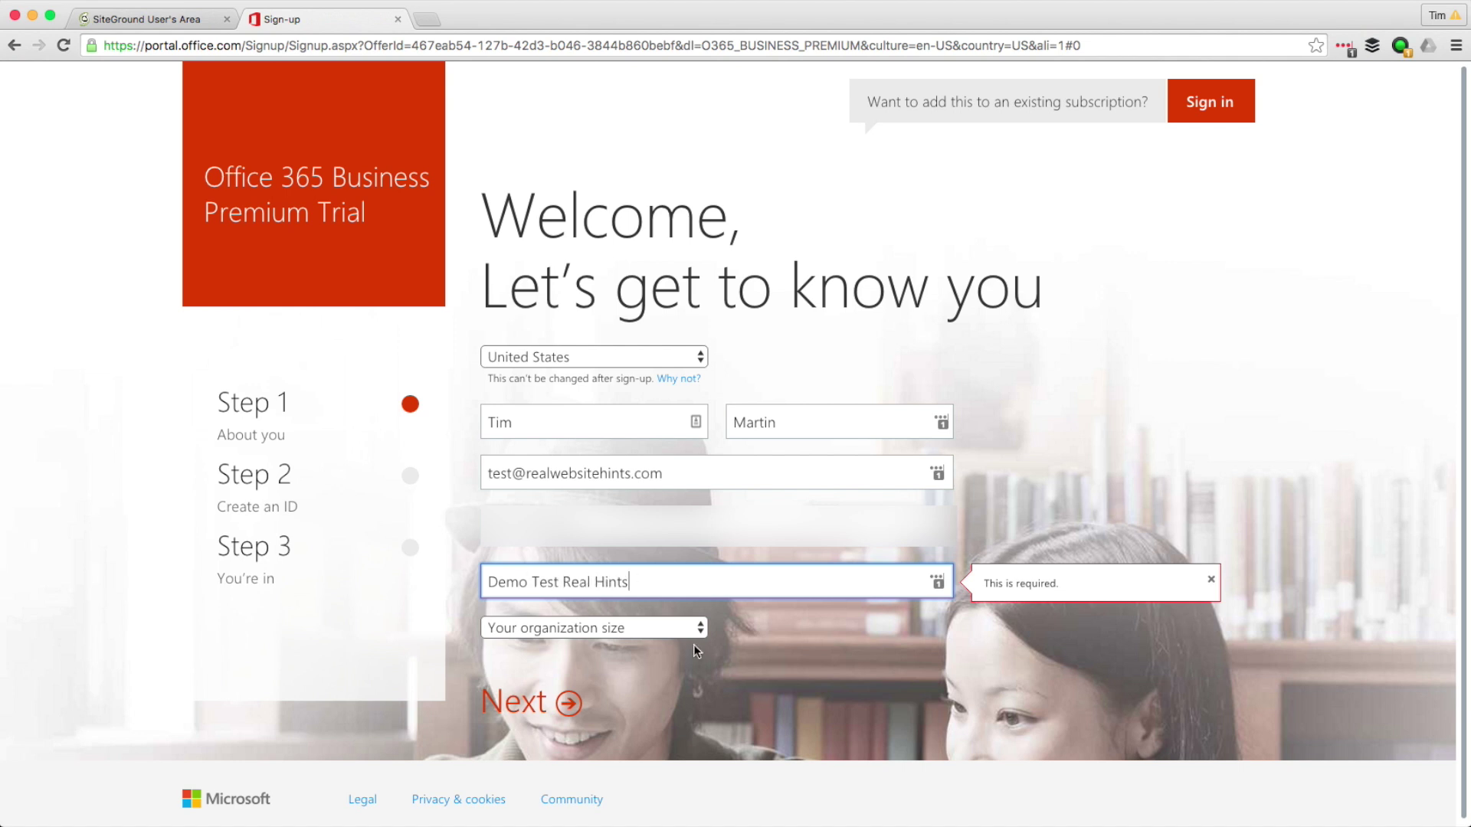
Create user ID and domain name demotestrealhints with a LastPass-generated password
text(demote)
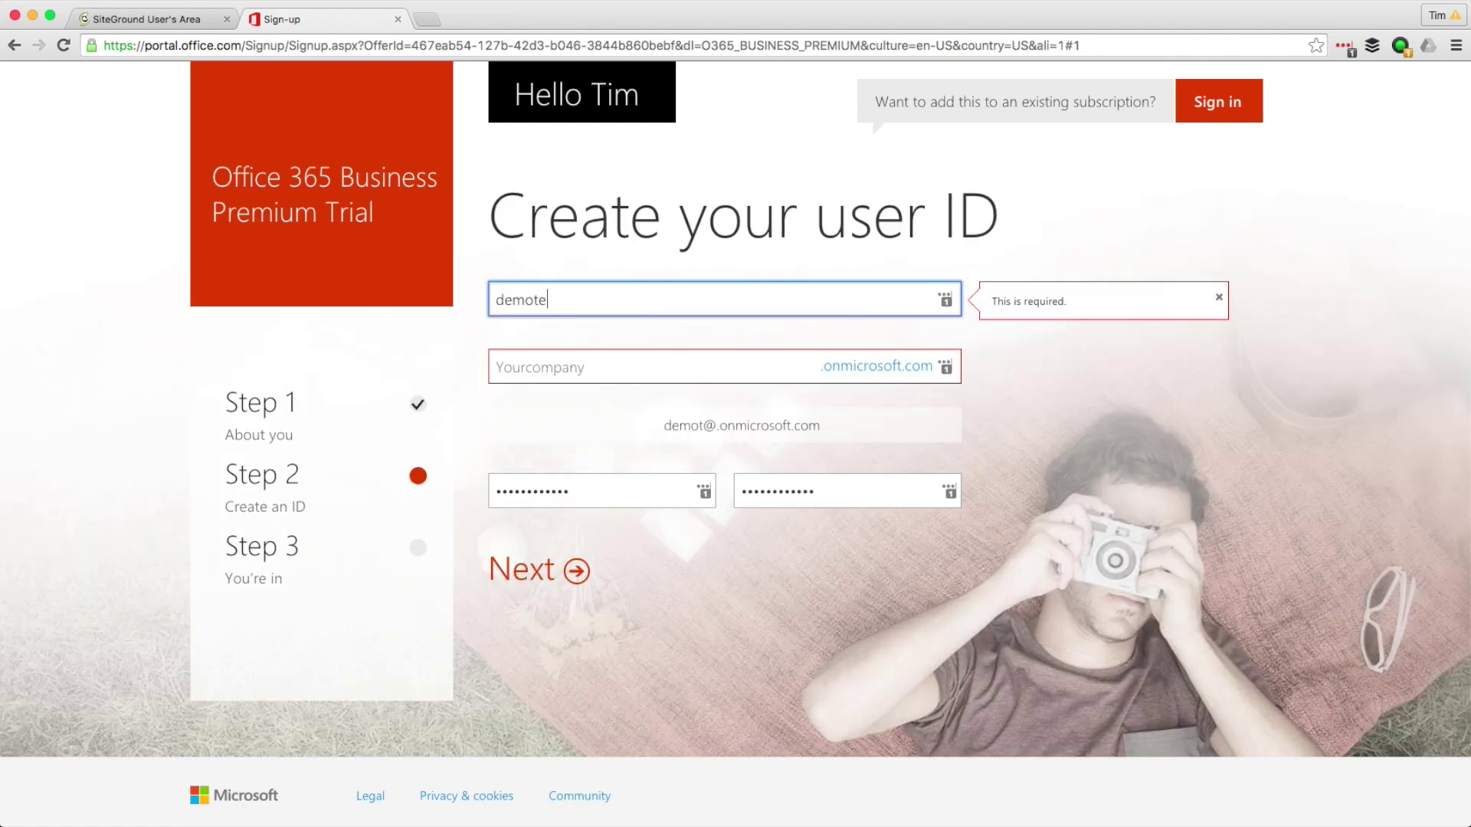
text(strealhints)
key(Tab)
text(demotestrealhints)
right_click(704, 485)
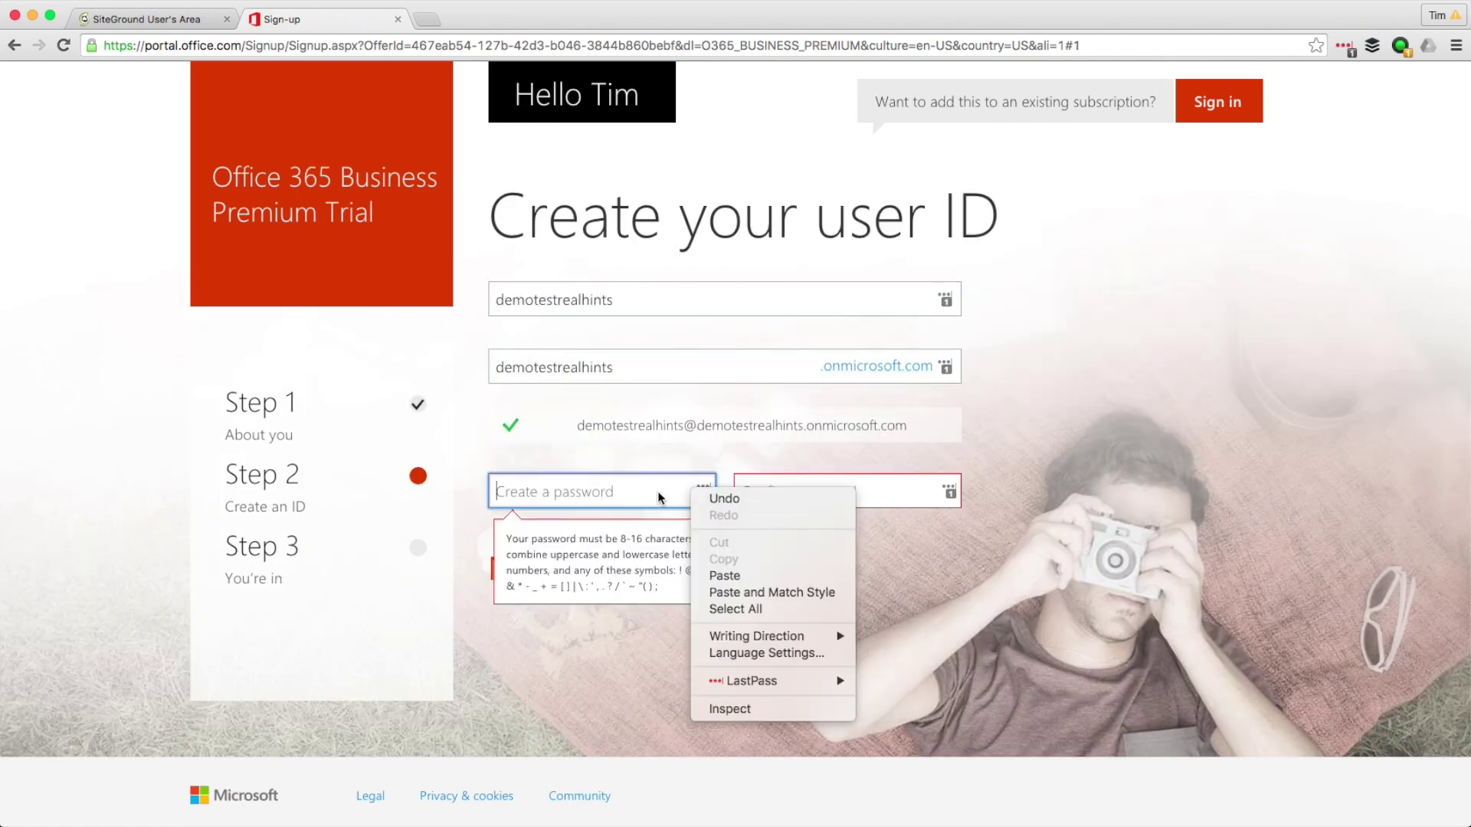
mouse_move(804, 675)
click(979, 759)
key(Return)
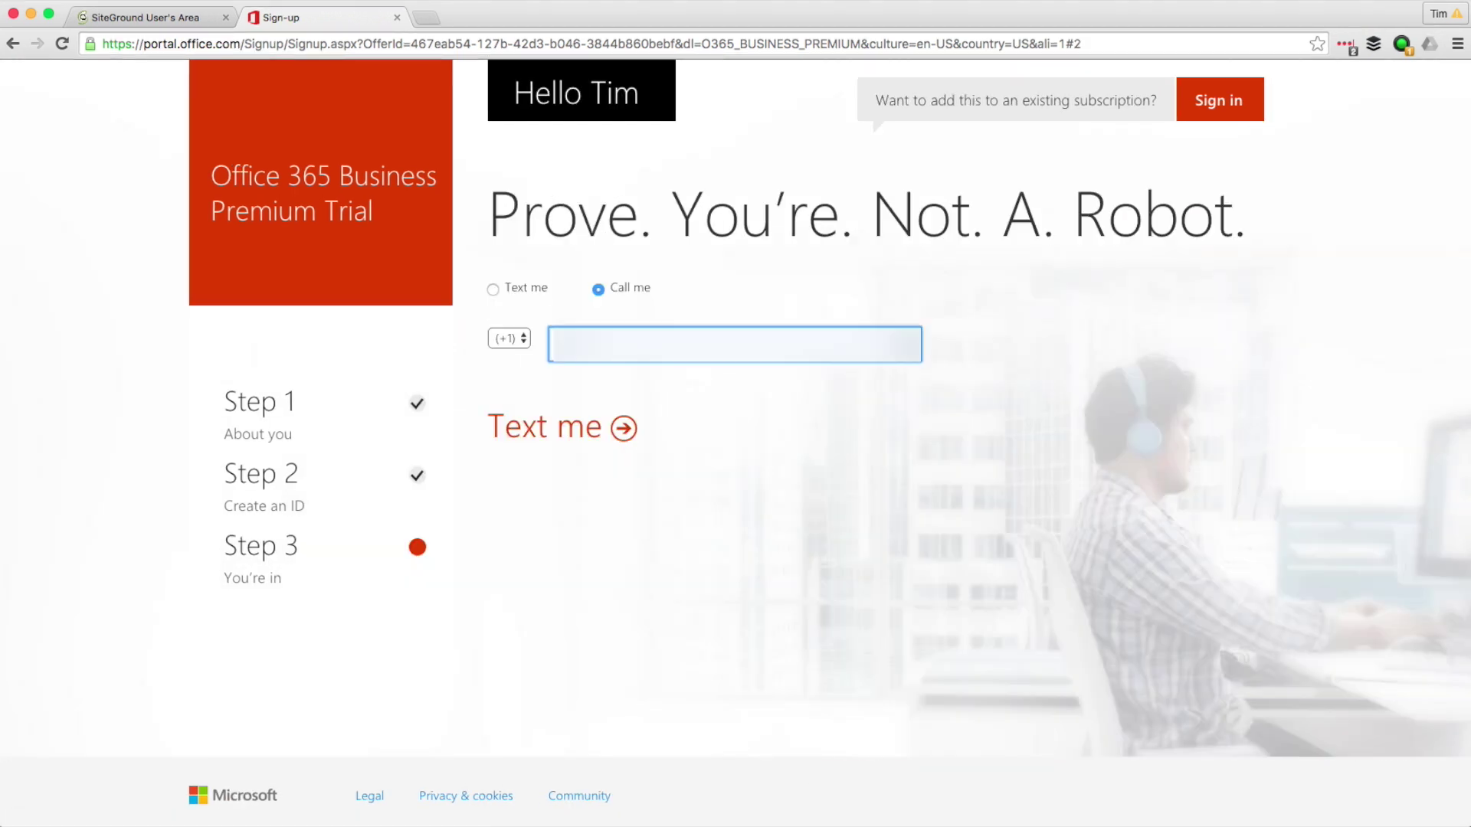
Verify by text message with the received code and create the account
click(585, 435)
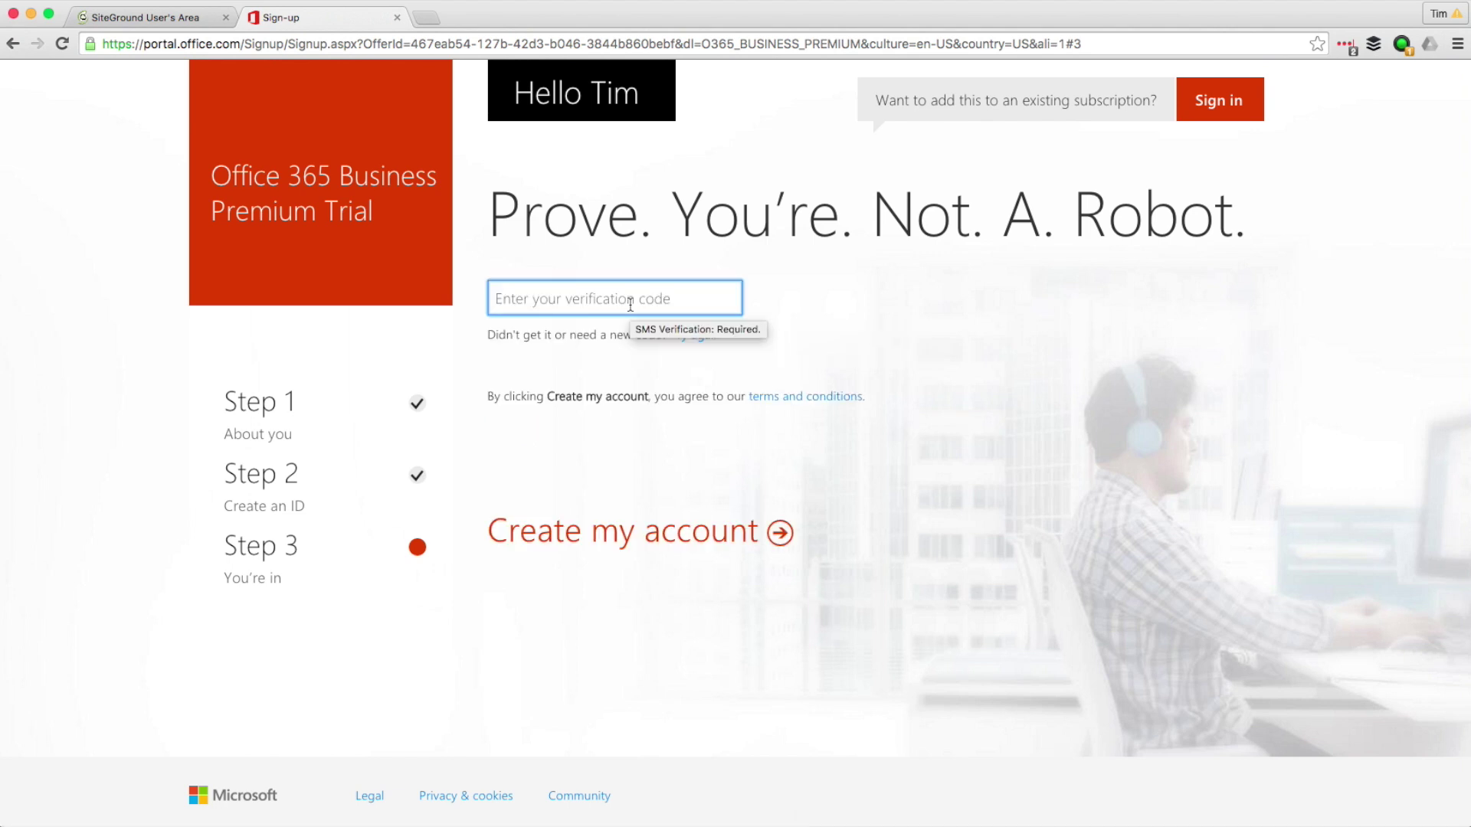
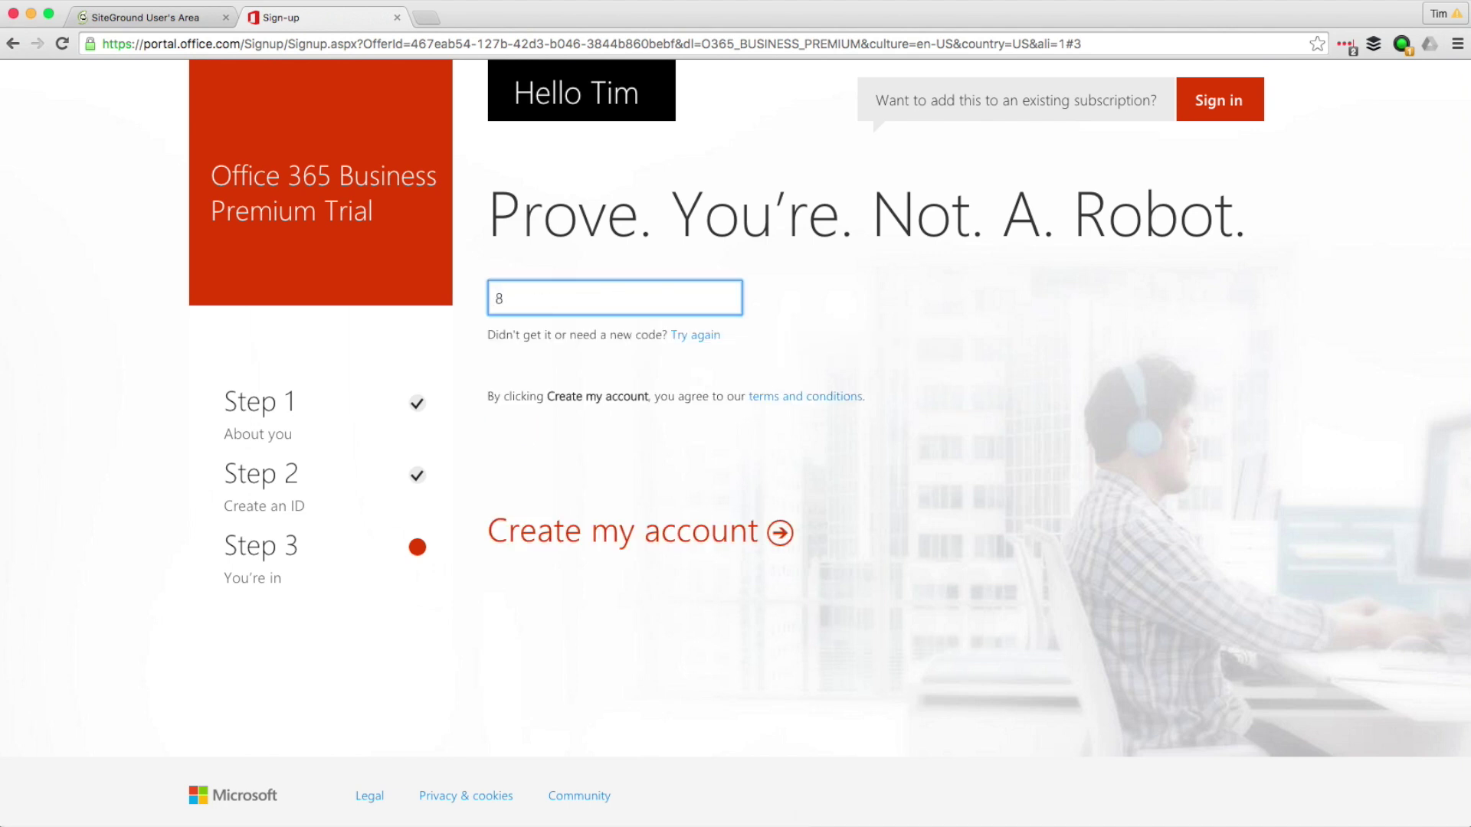
click(698, 530)
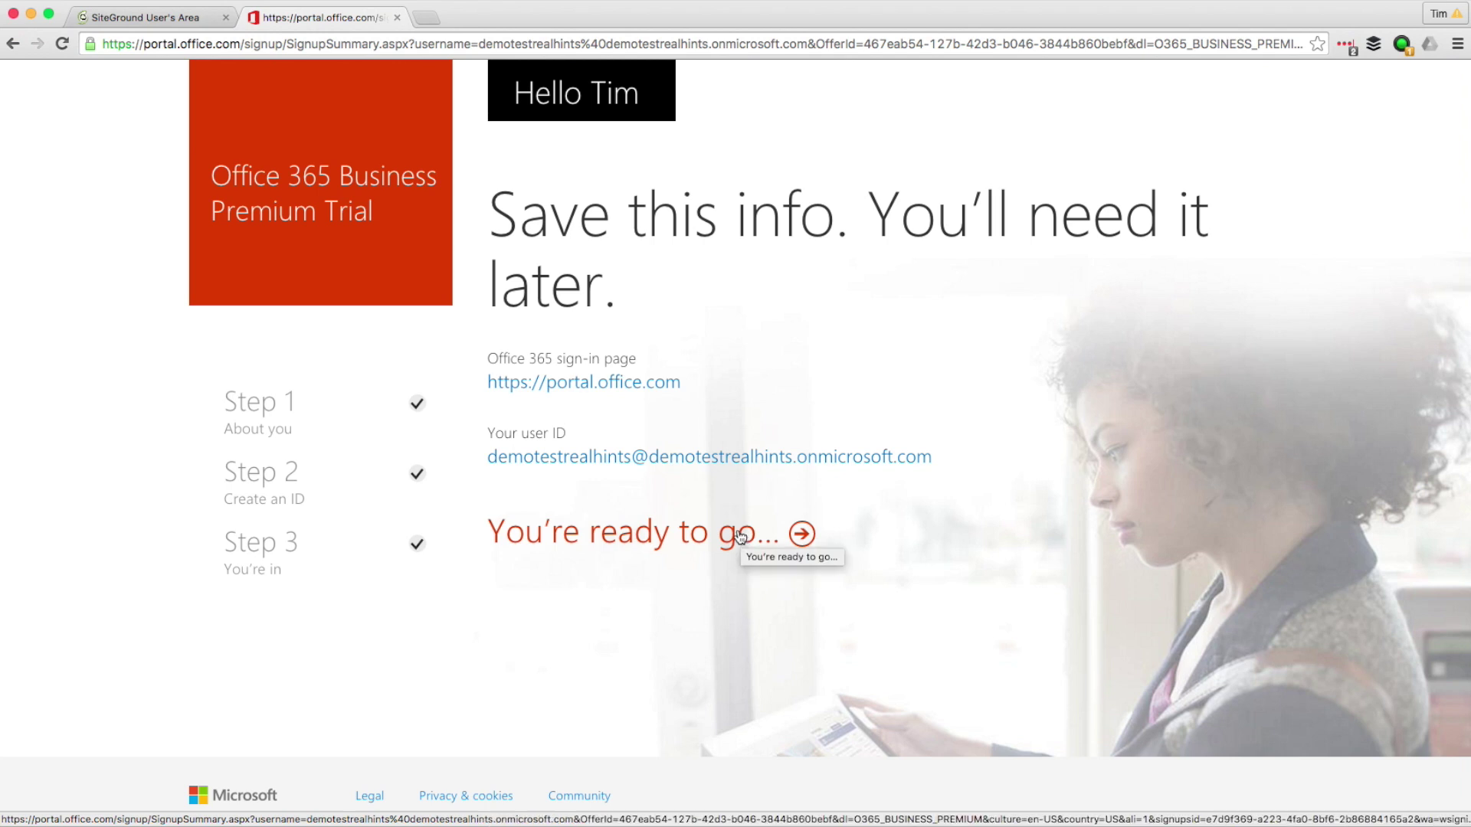
Enter the portal, open the Admin app, and start adding a domain from Settings > Domains
click(739, 536)
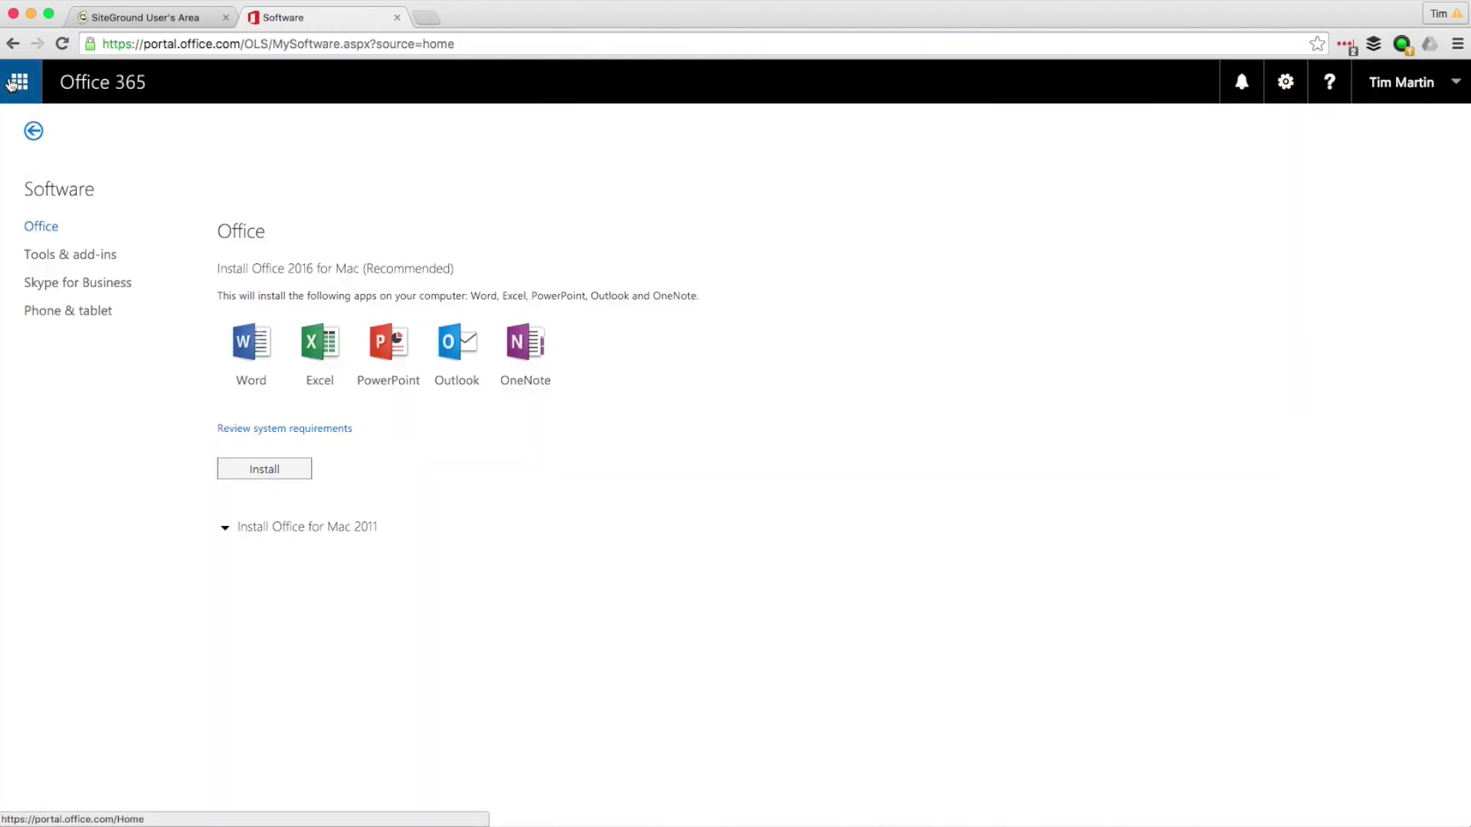
click(15, 83)
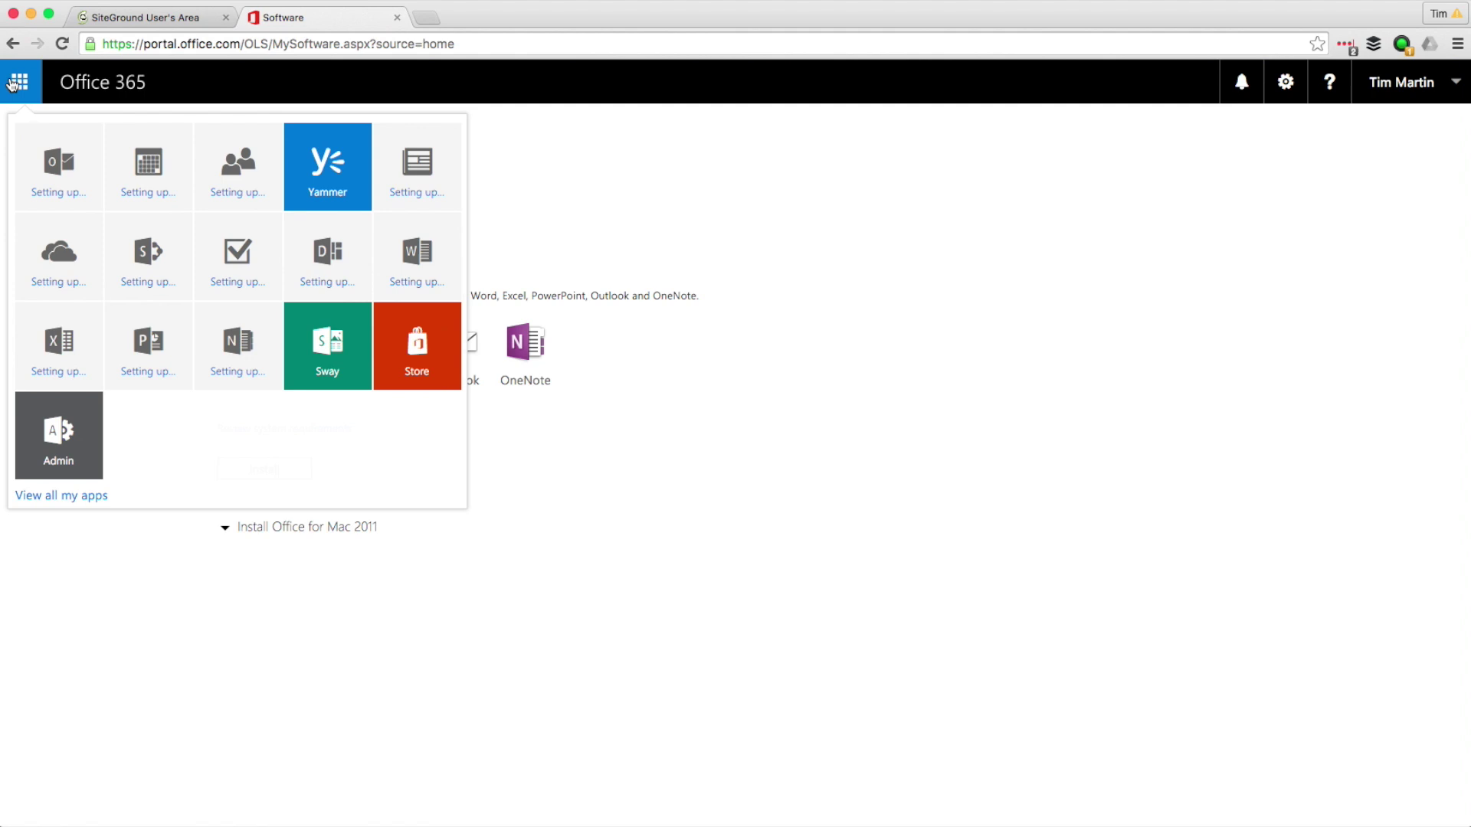
click(64, 435)
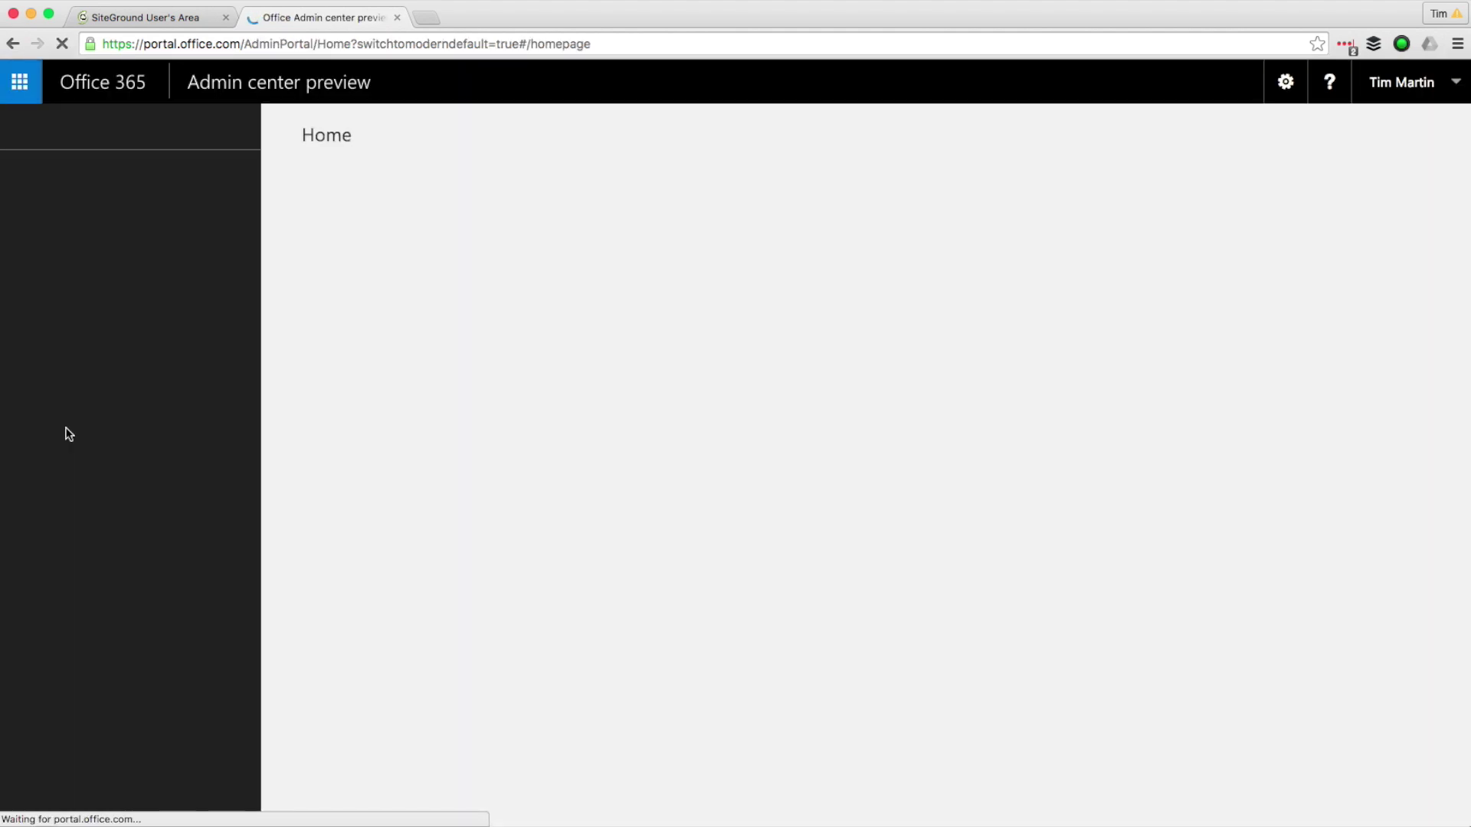
click(18, 127)
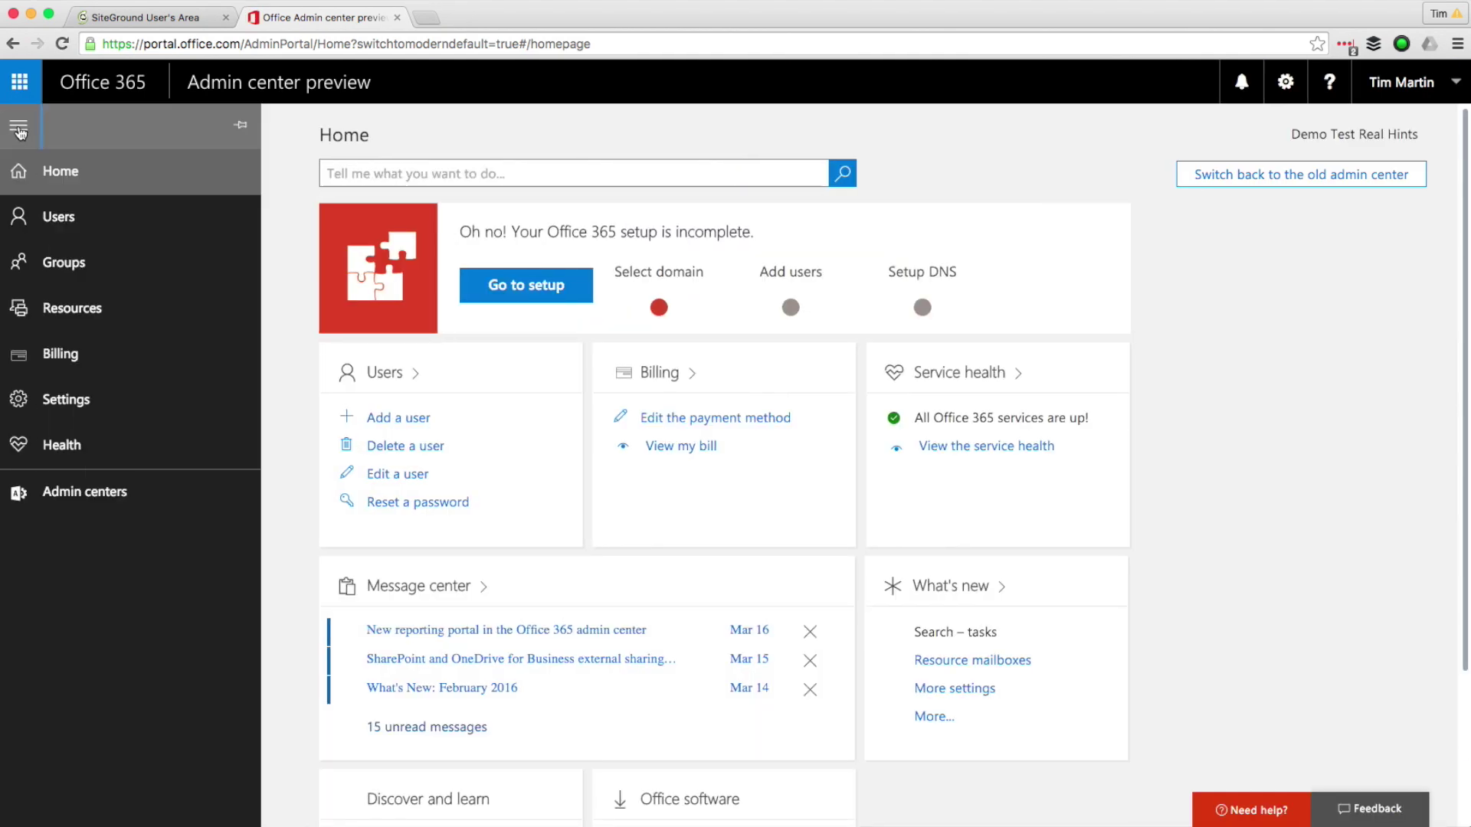
click(134, 400)
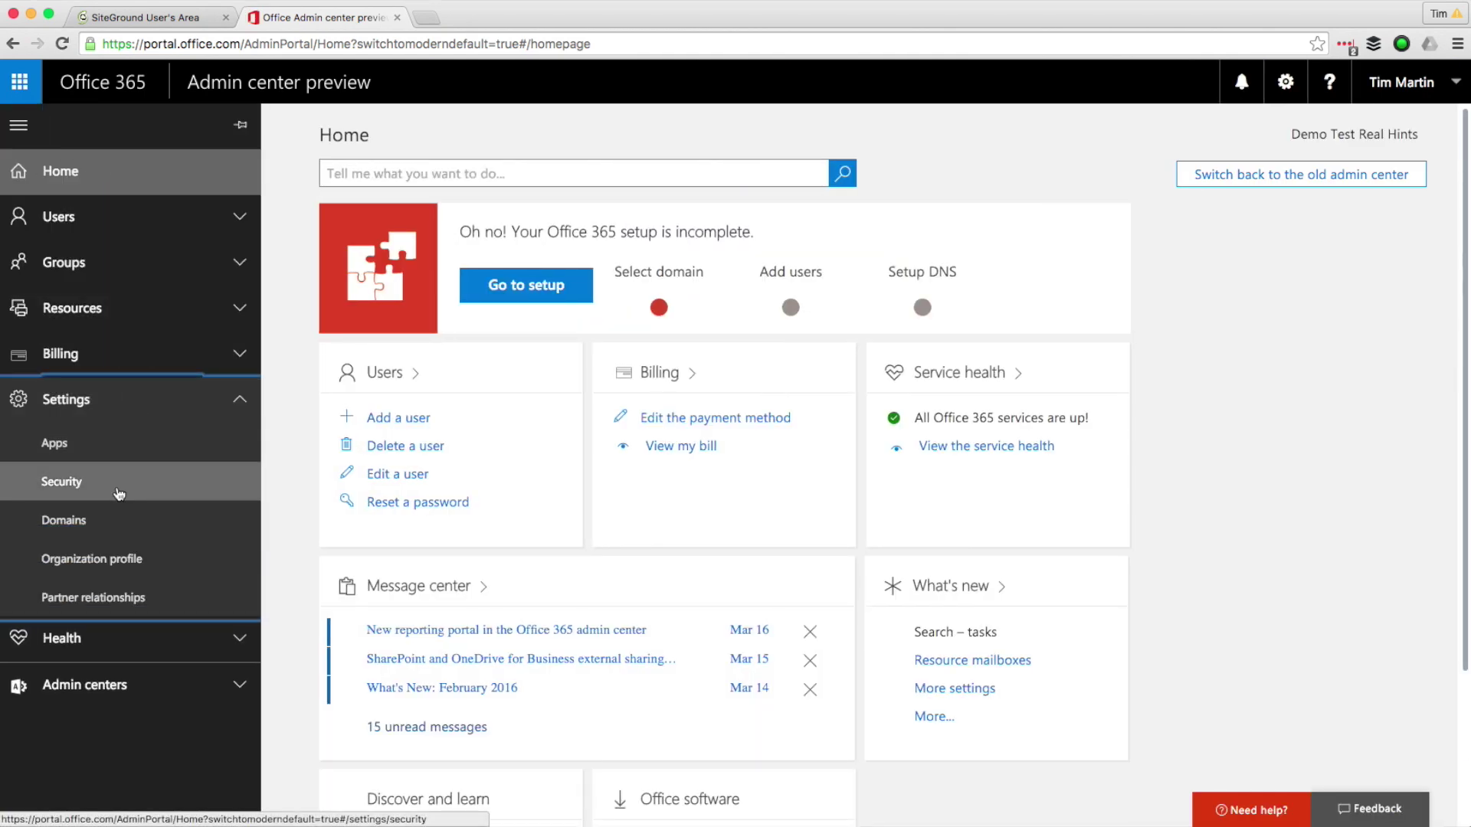
click(91, 527)
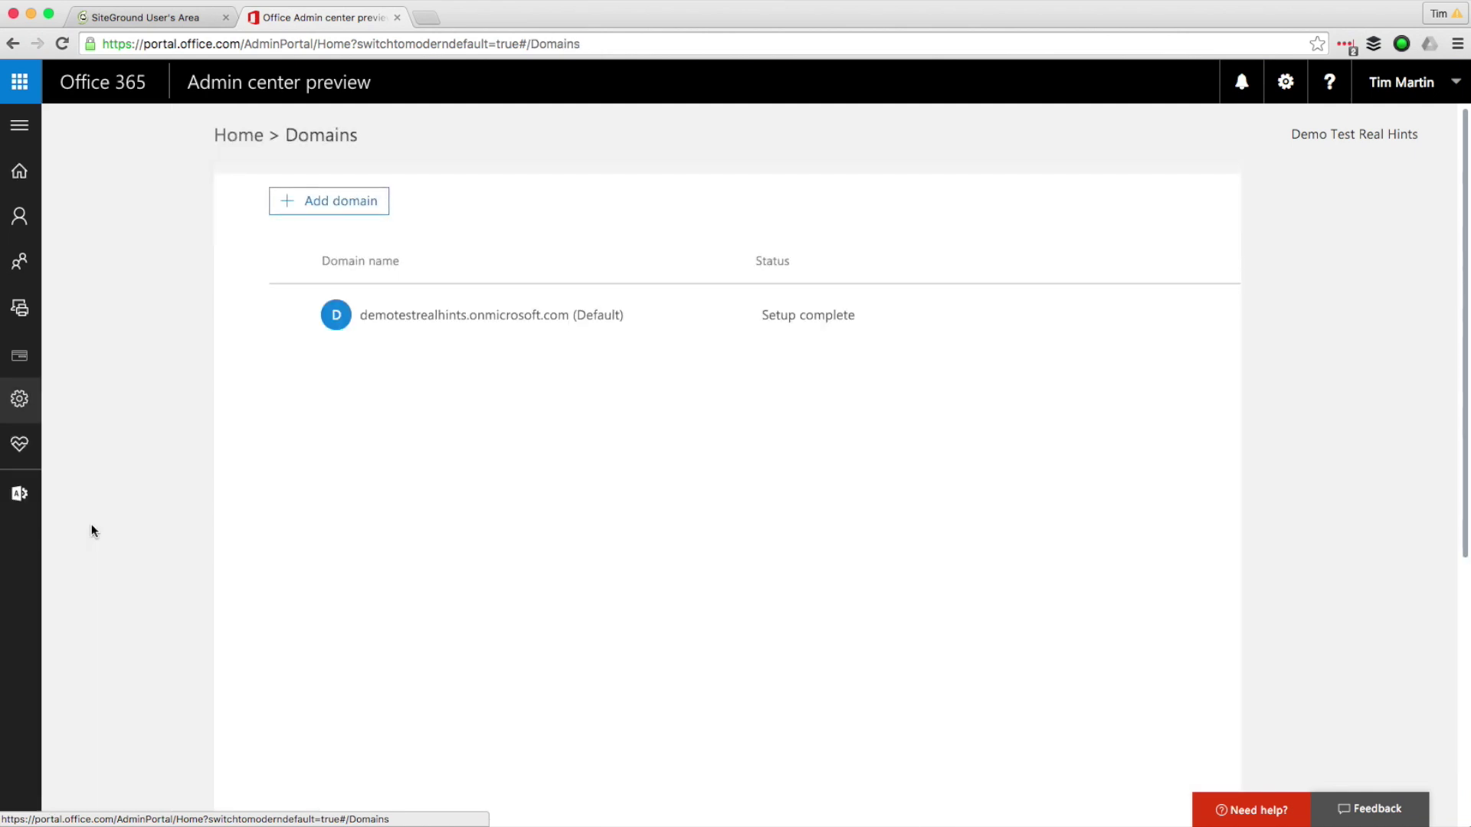
click(334, 197)
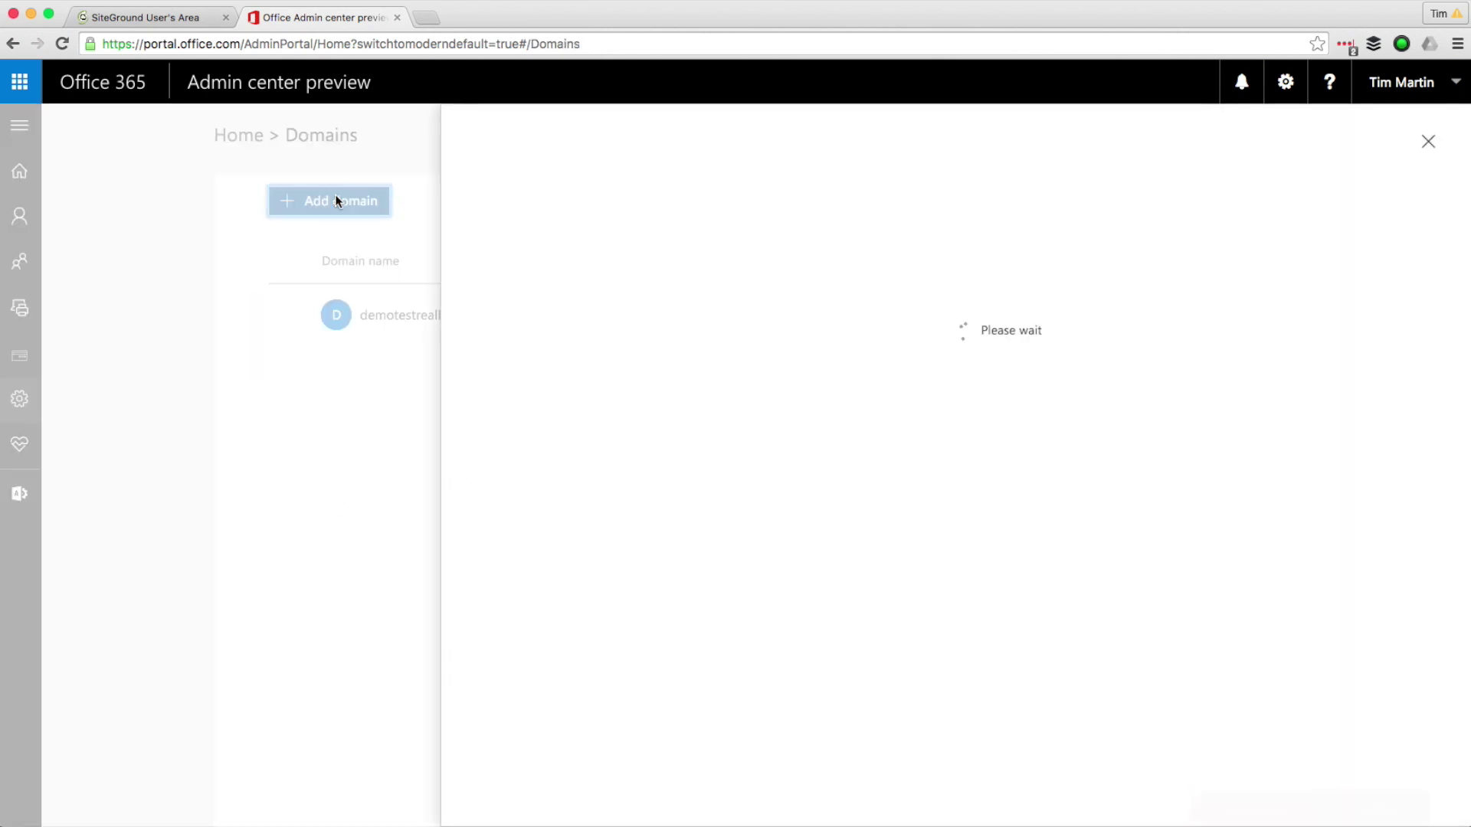
Add demotestrealhints.com as the new domain and proceed to its TXT verification step
click(584, 410)
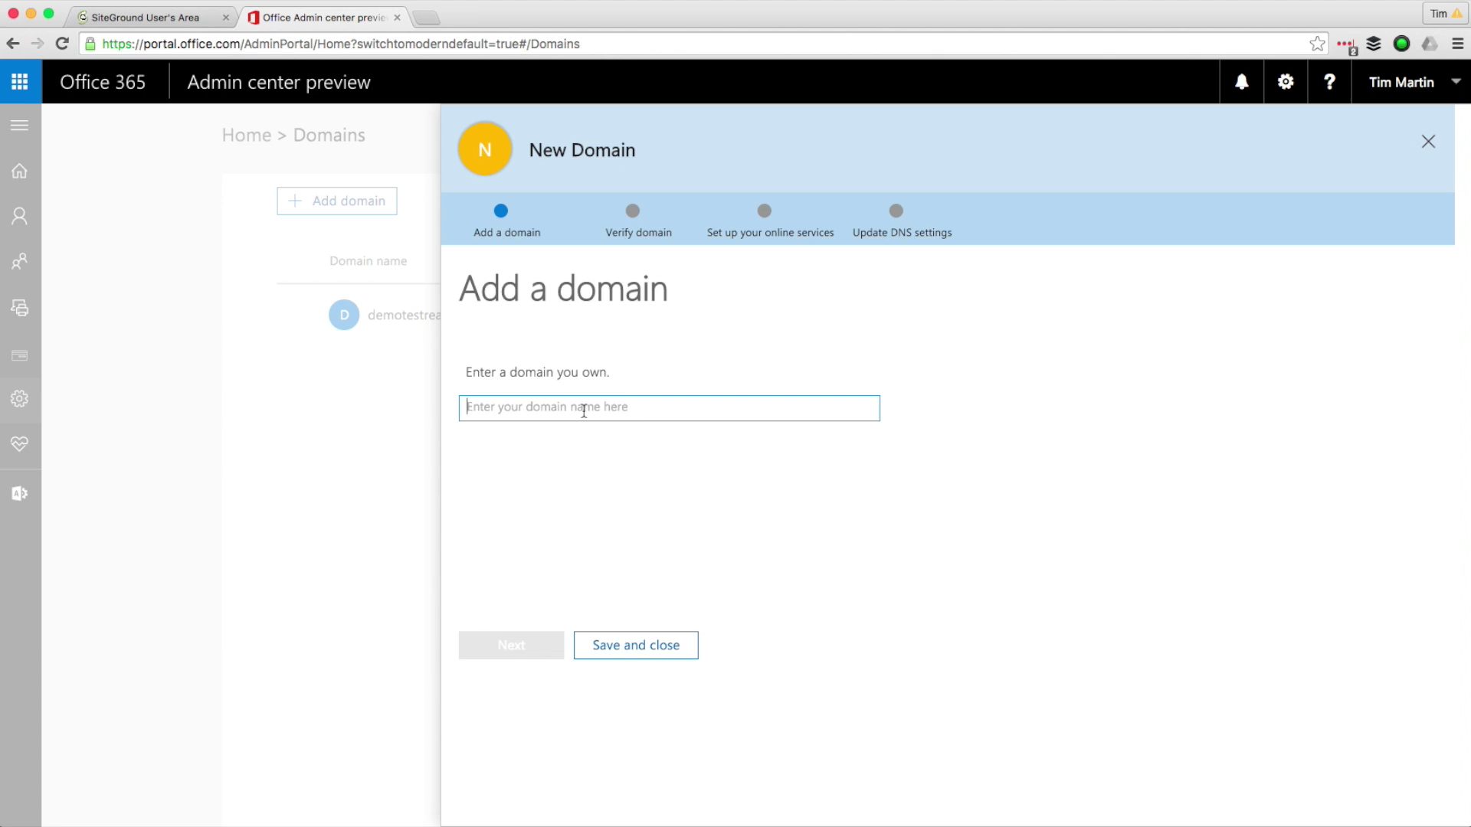
text(demo)
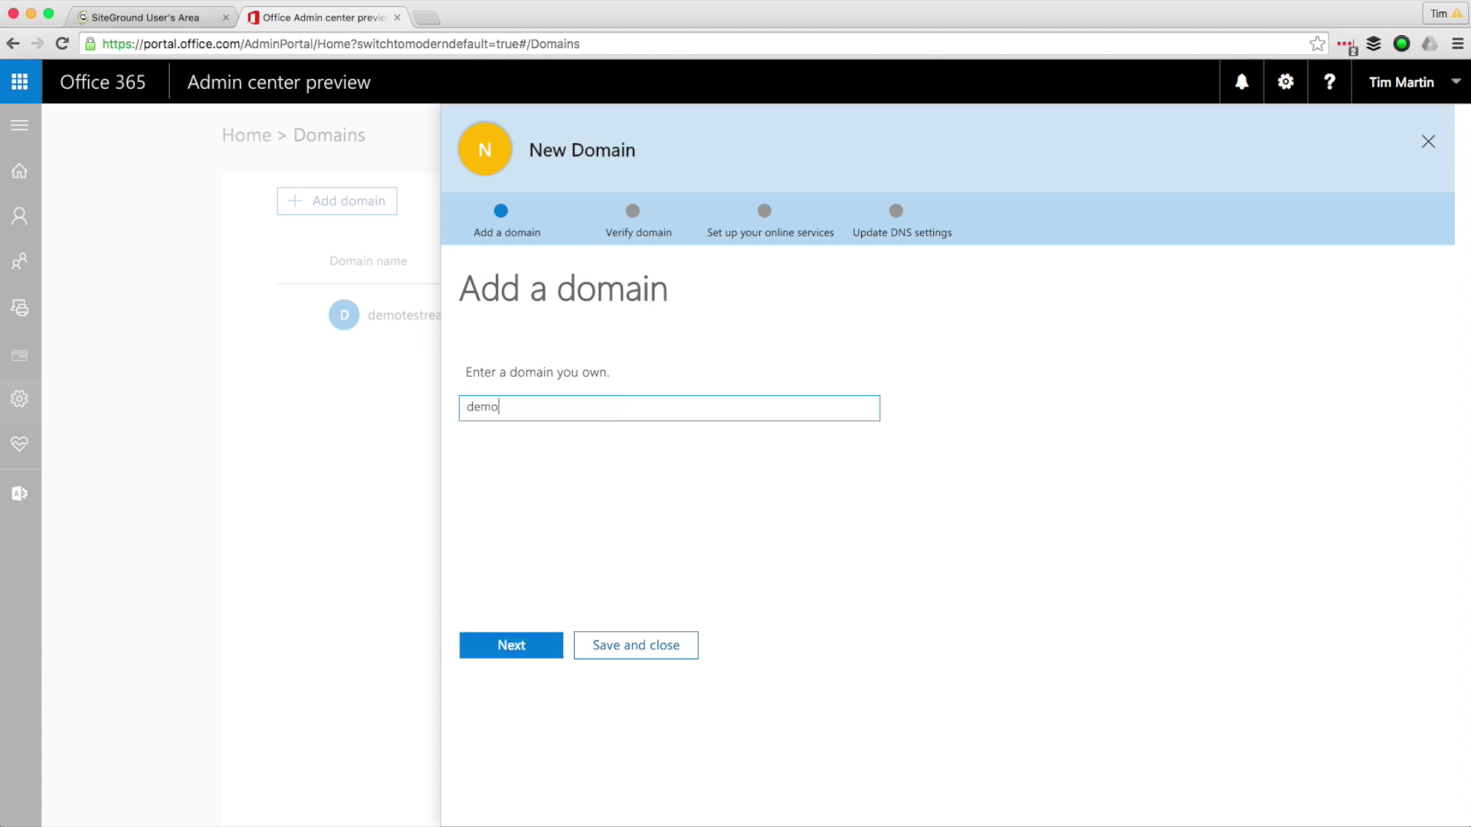
text(testrealhints.vom)
key(BackSpace)
key(BackSpace)
key(BackSpace)
text(com)
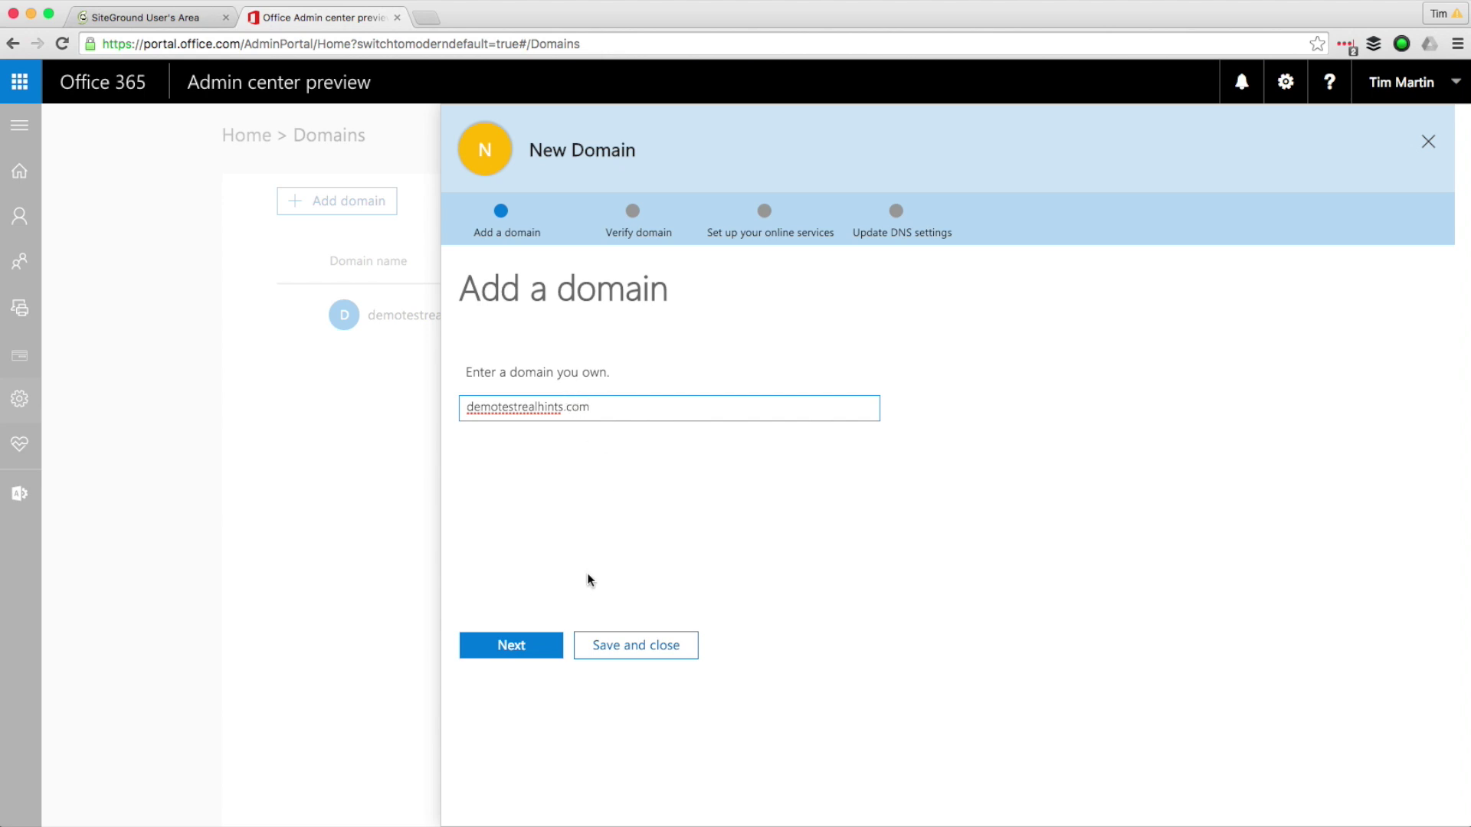
click(521, 648)
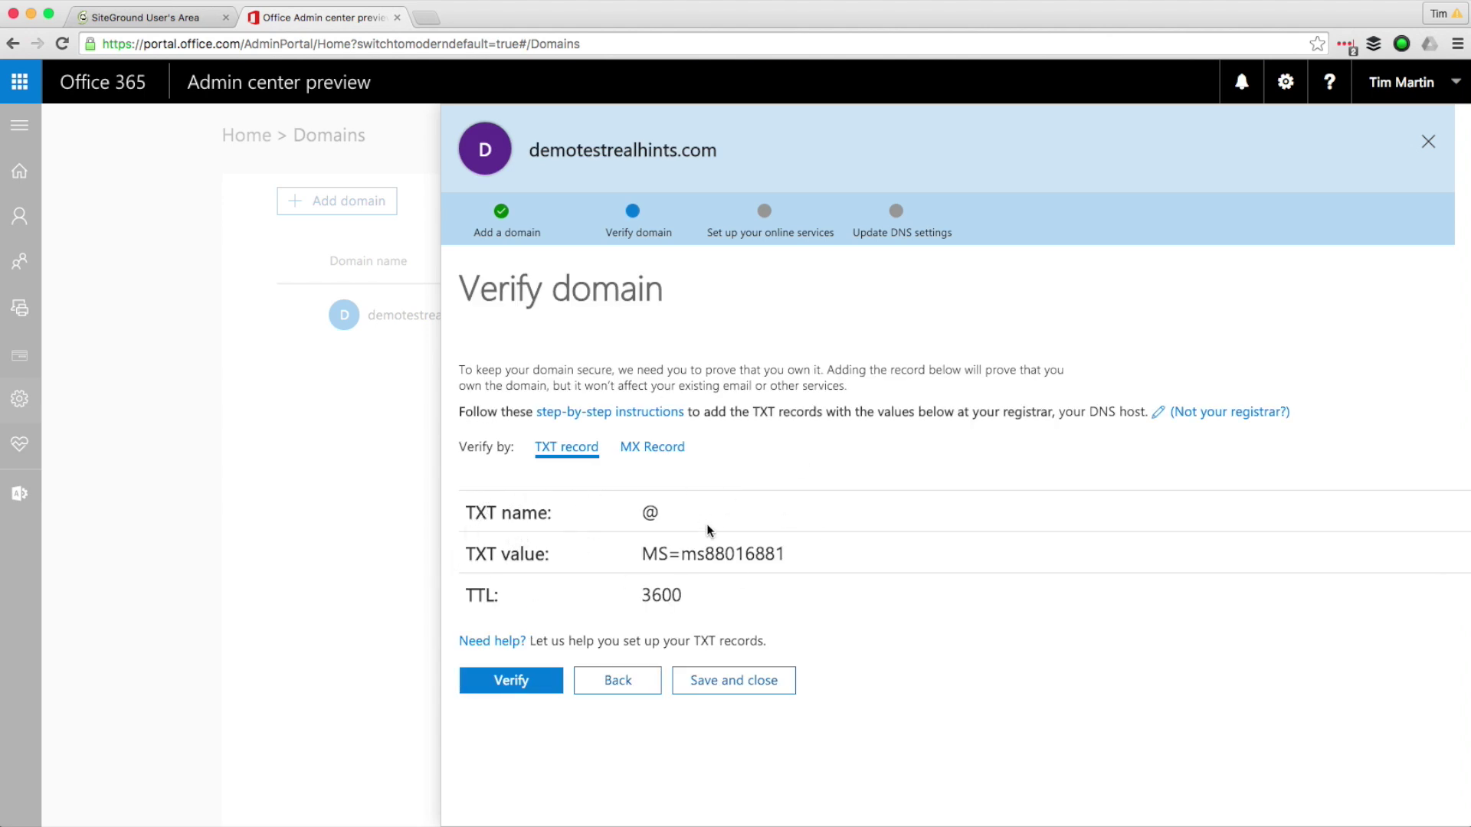
Open the SiteGround hosting account's cPanel and its Advanced DNS Zone Editor
click(163, 21)
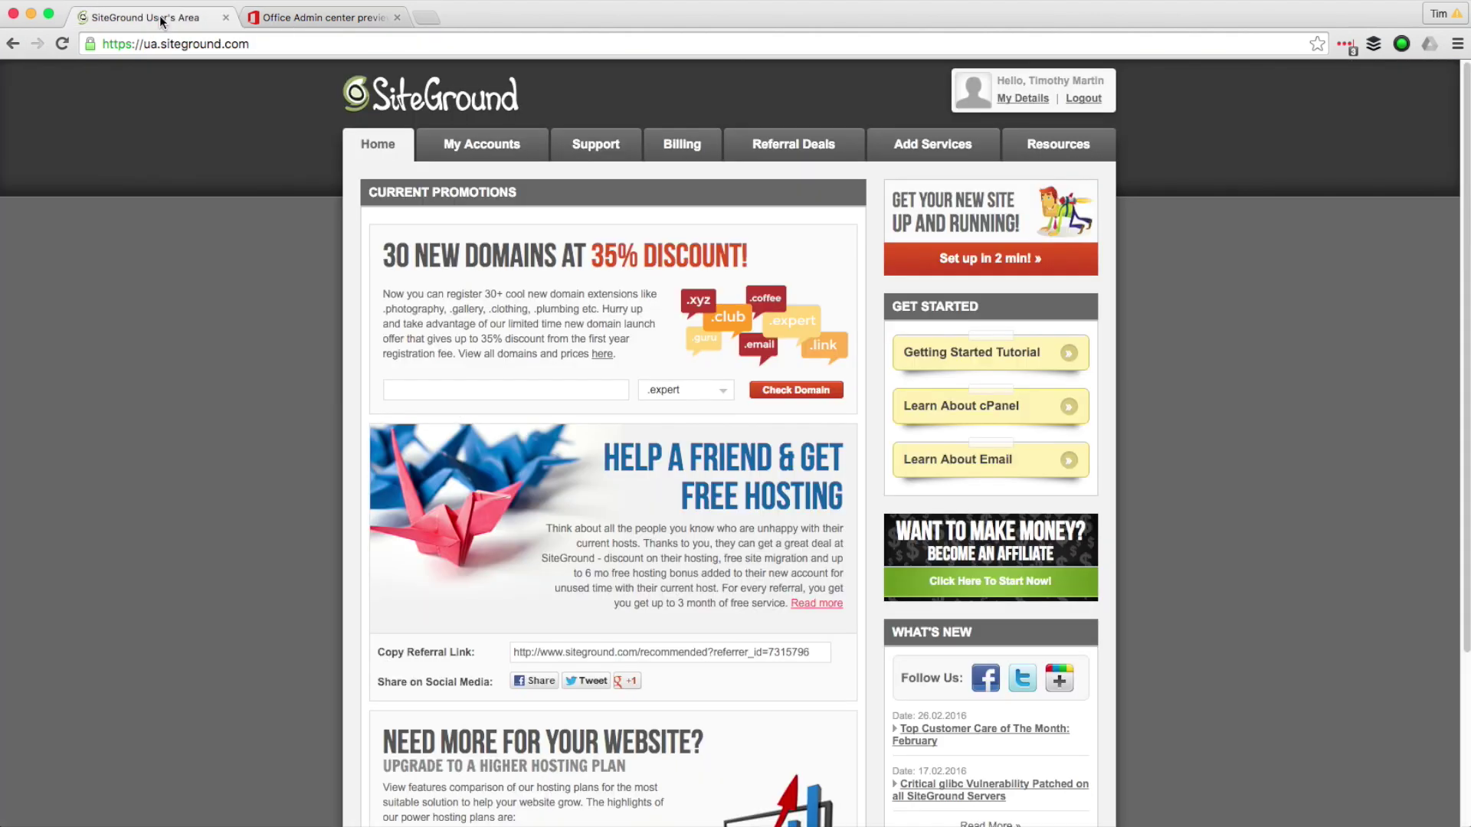
click(498, 155)
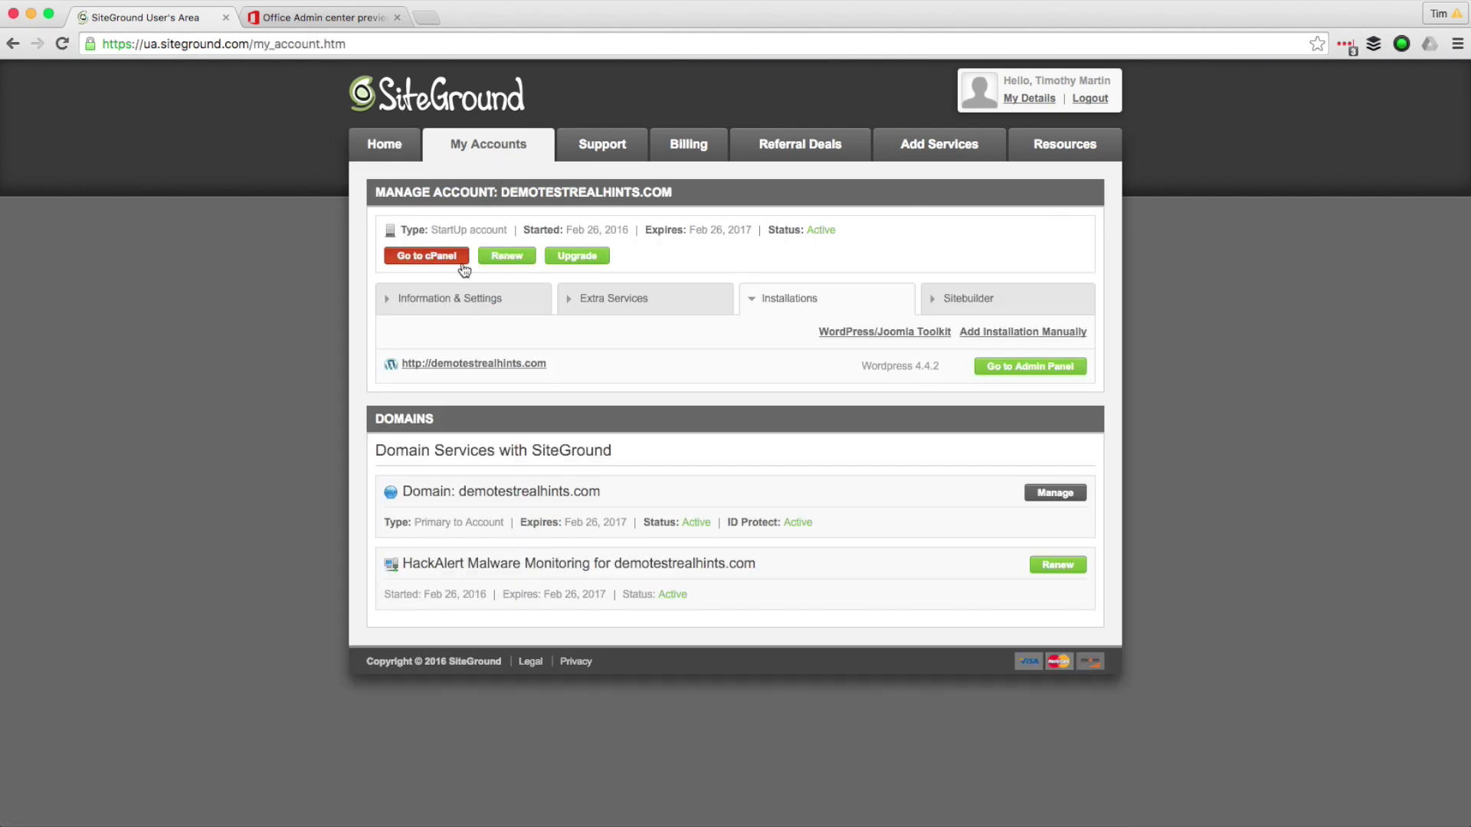
click(432, 259)
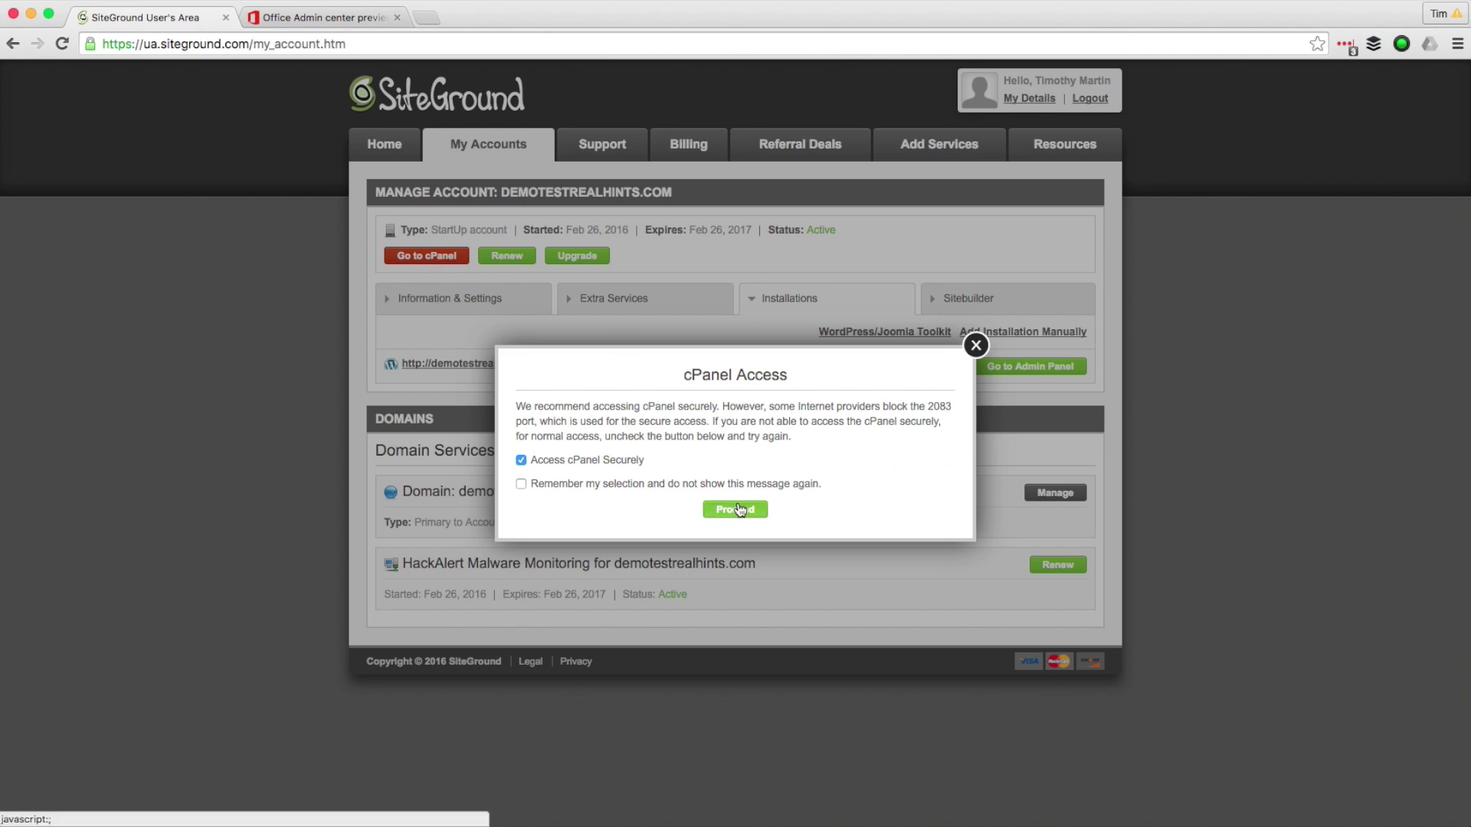
click(737, 505)
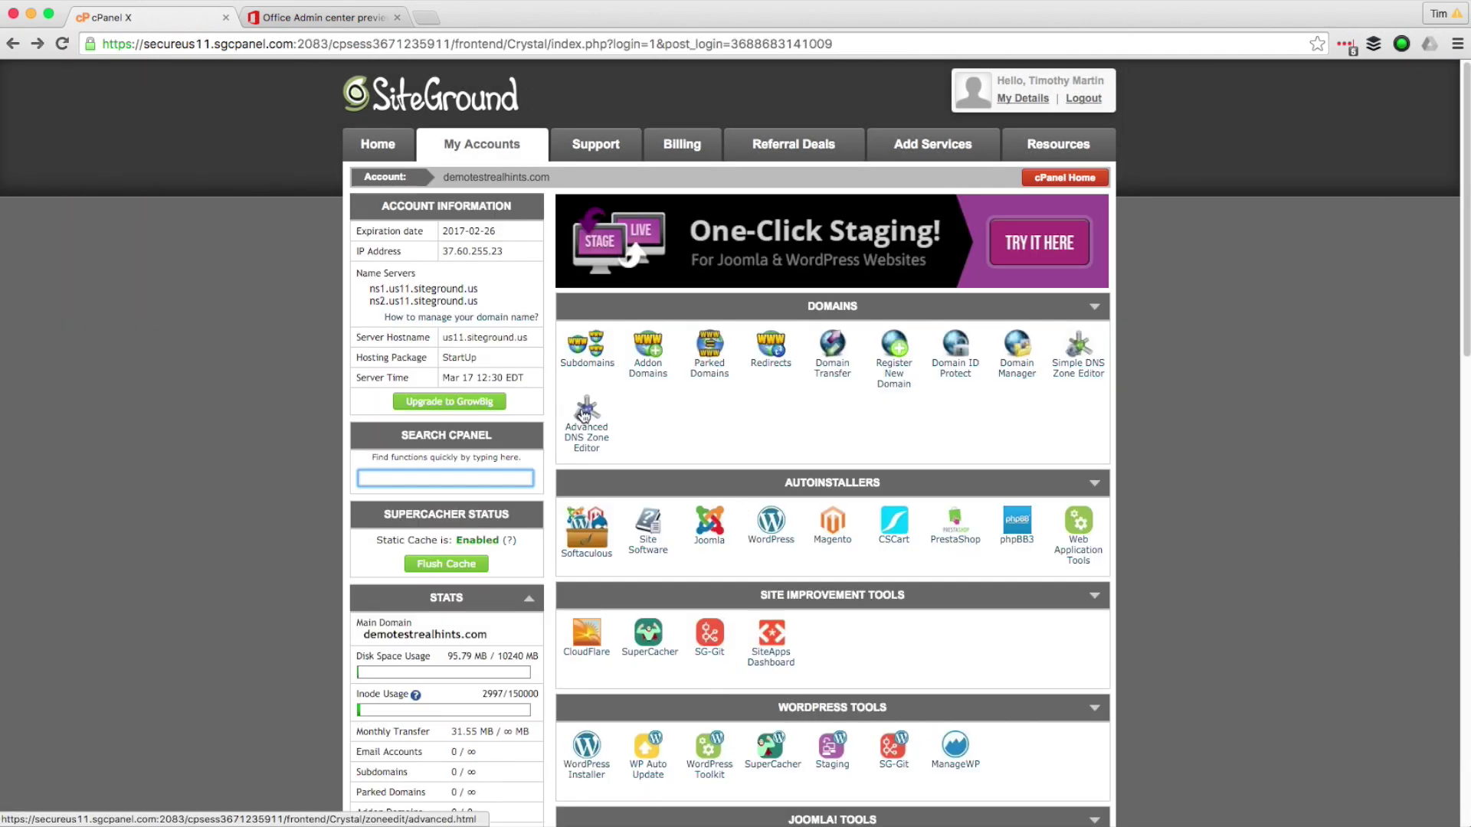
click(583, 416)
click(550, 354)
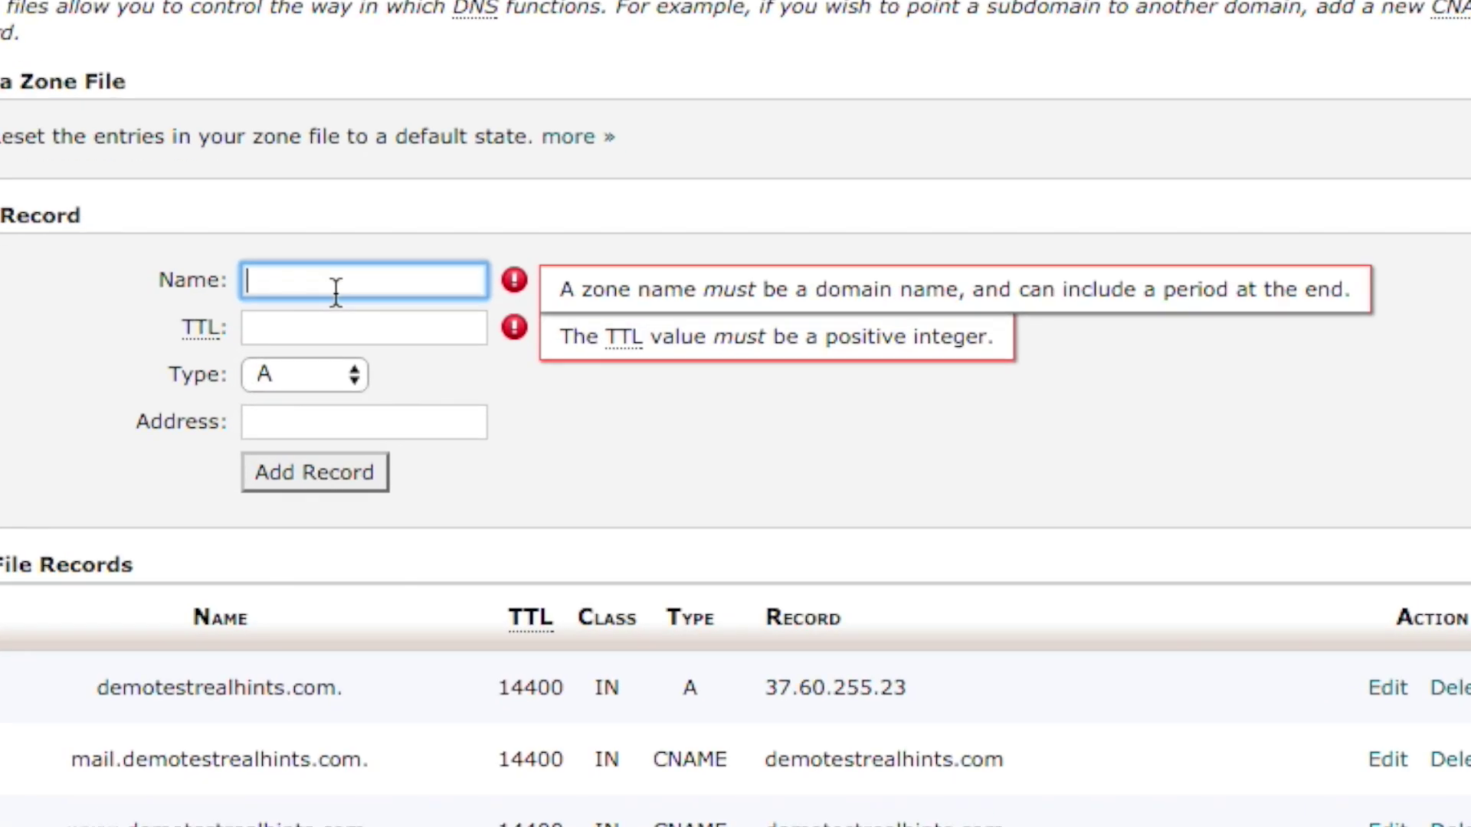
Fill the new record with name demotestrealhints.com, TTL 3600 and type TXT
text(demotest@)
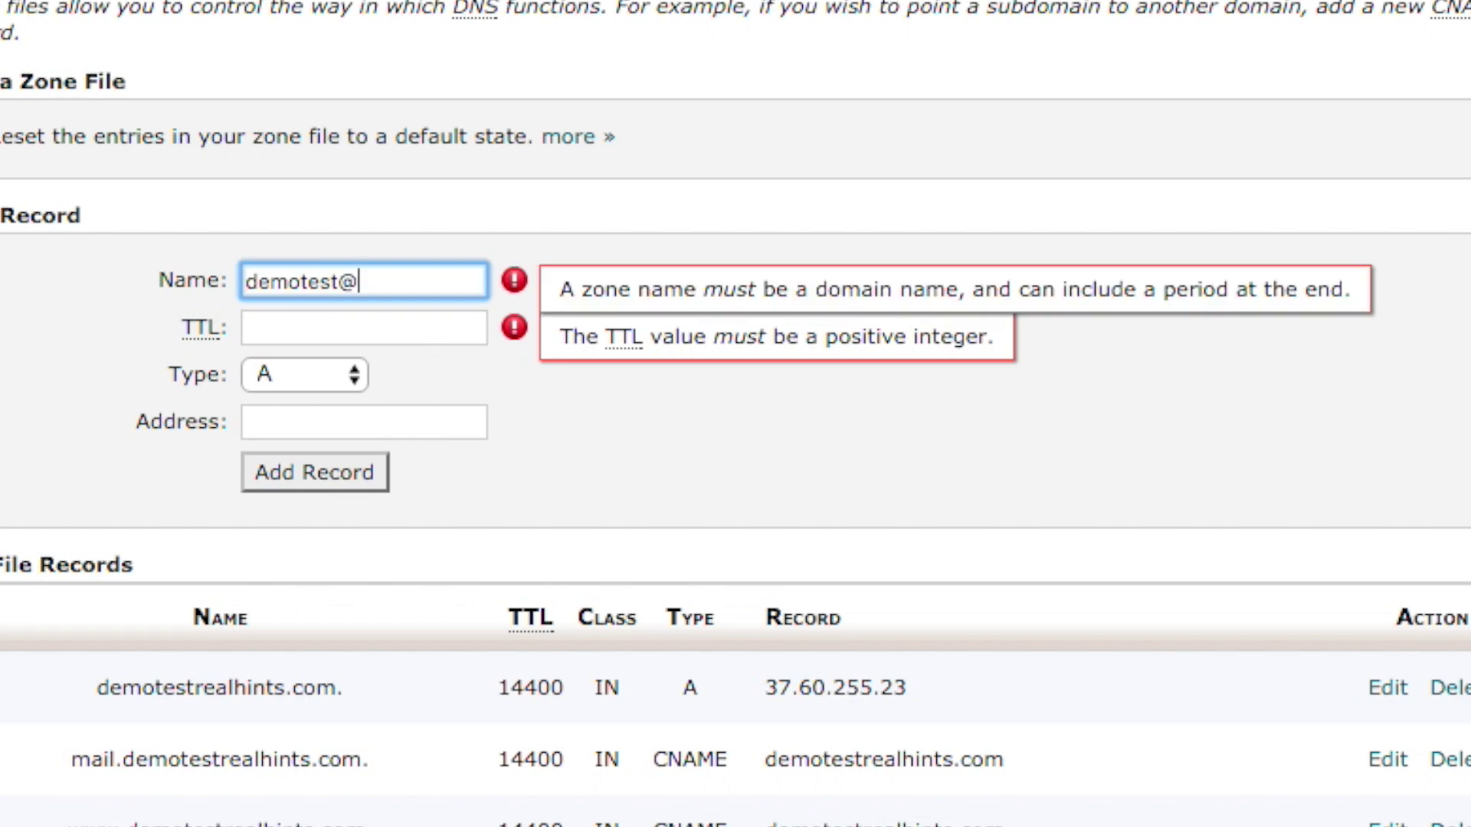
key(BackSpace)
text(realhints.com)
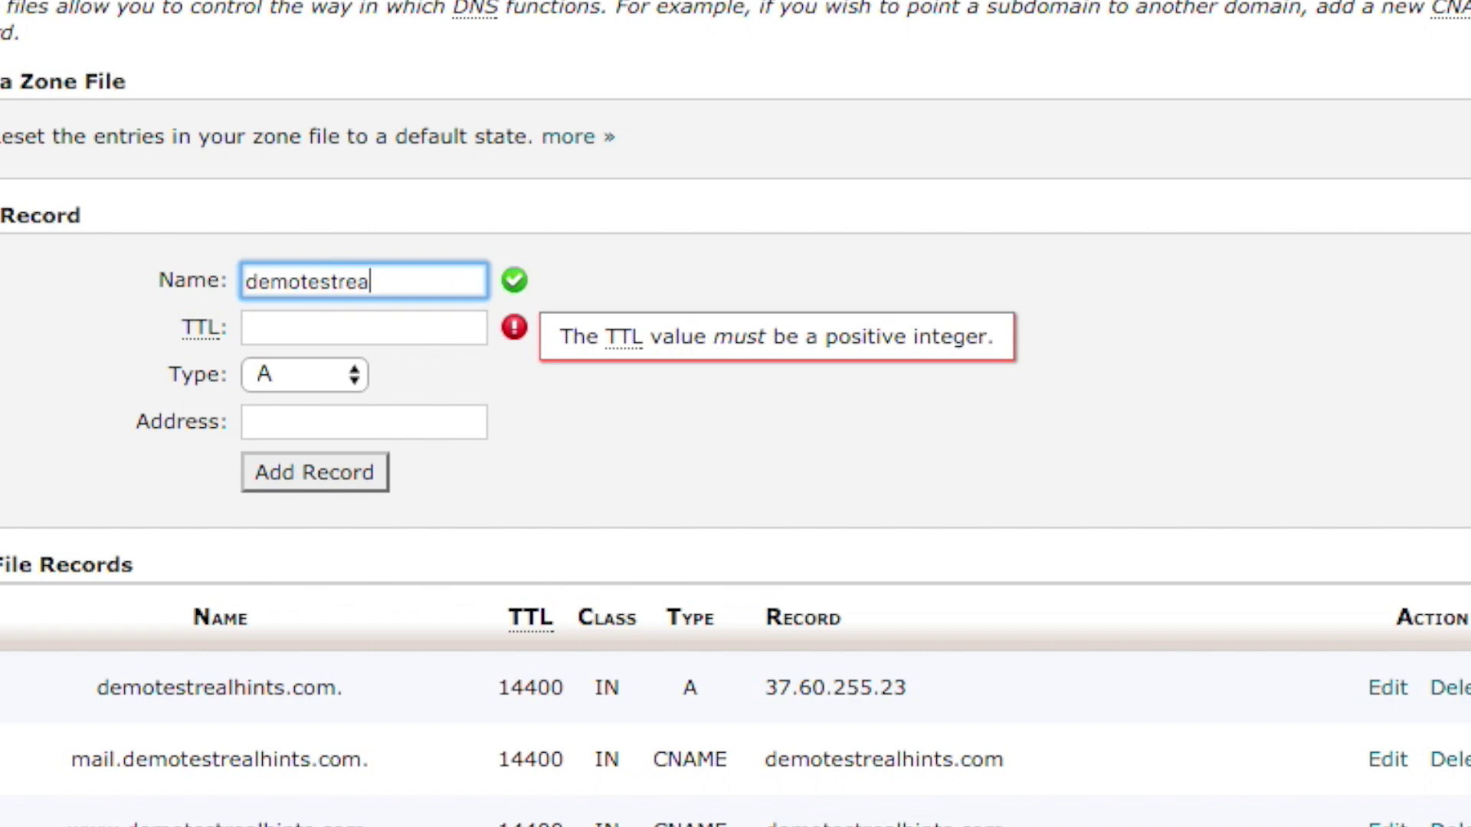
click(315, 332)
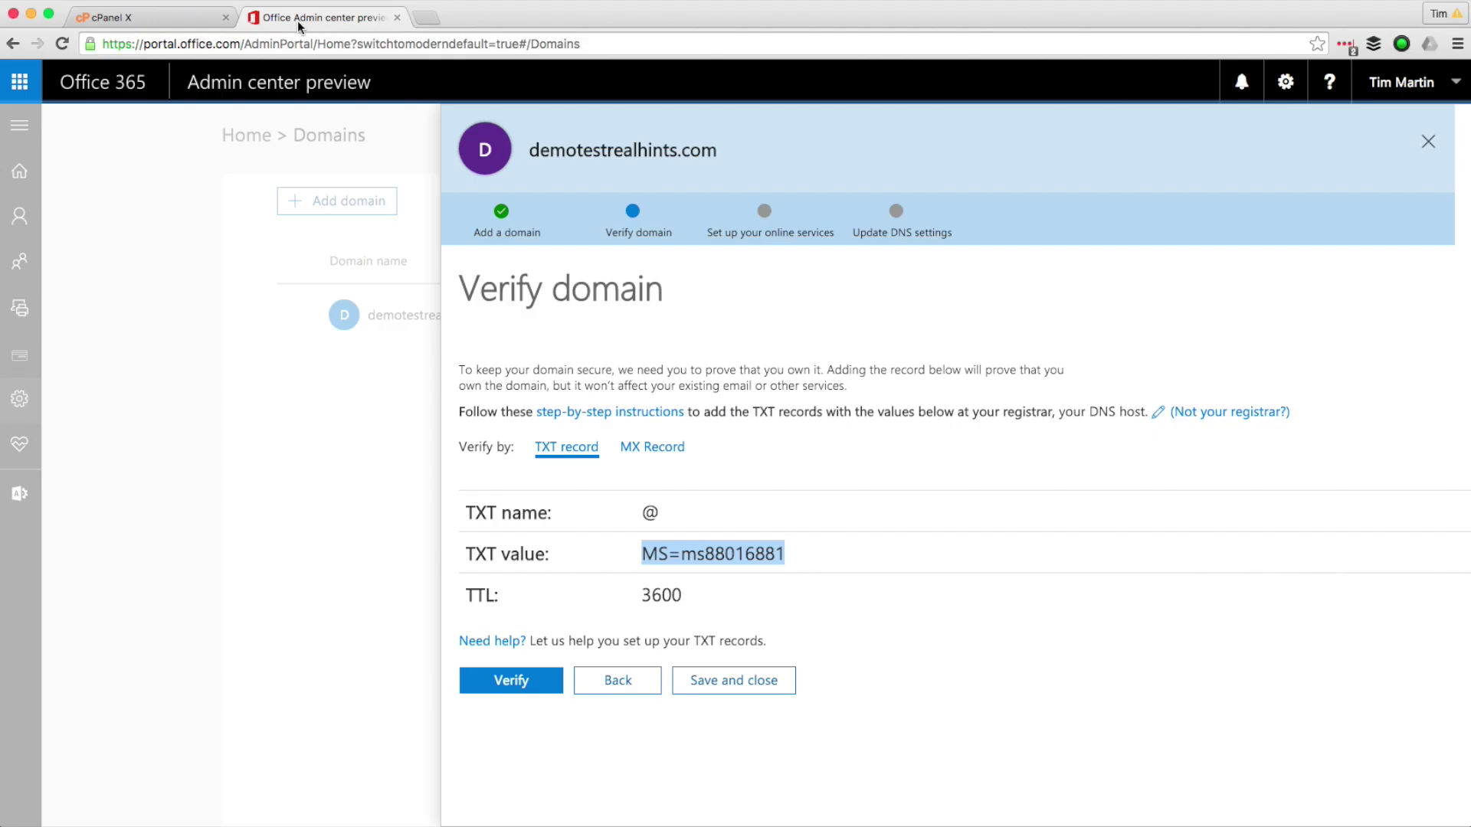
click(123, 18)
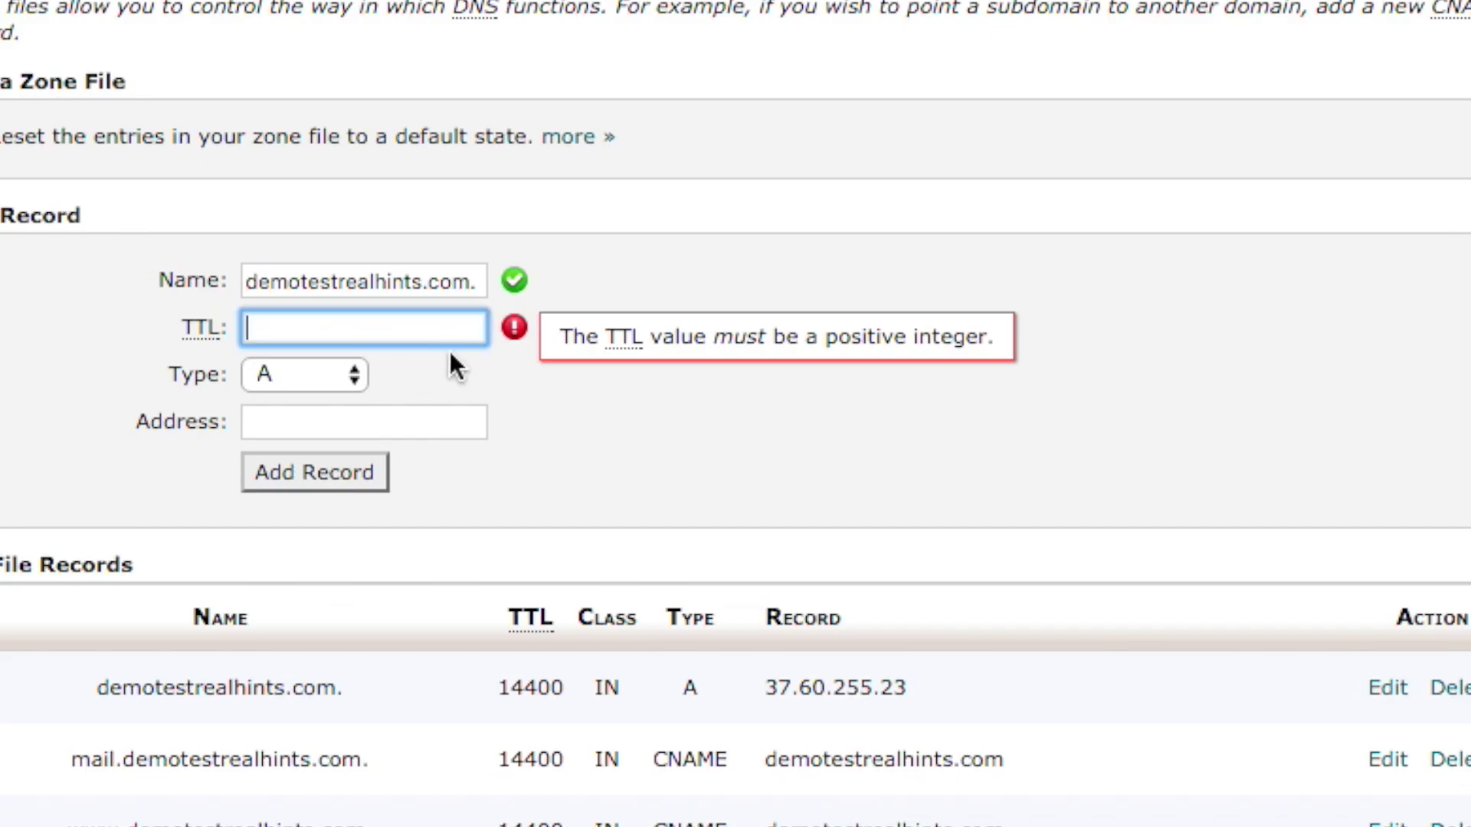
text(3600)
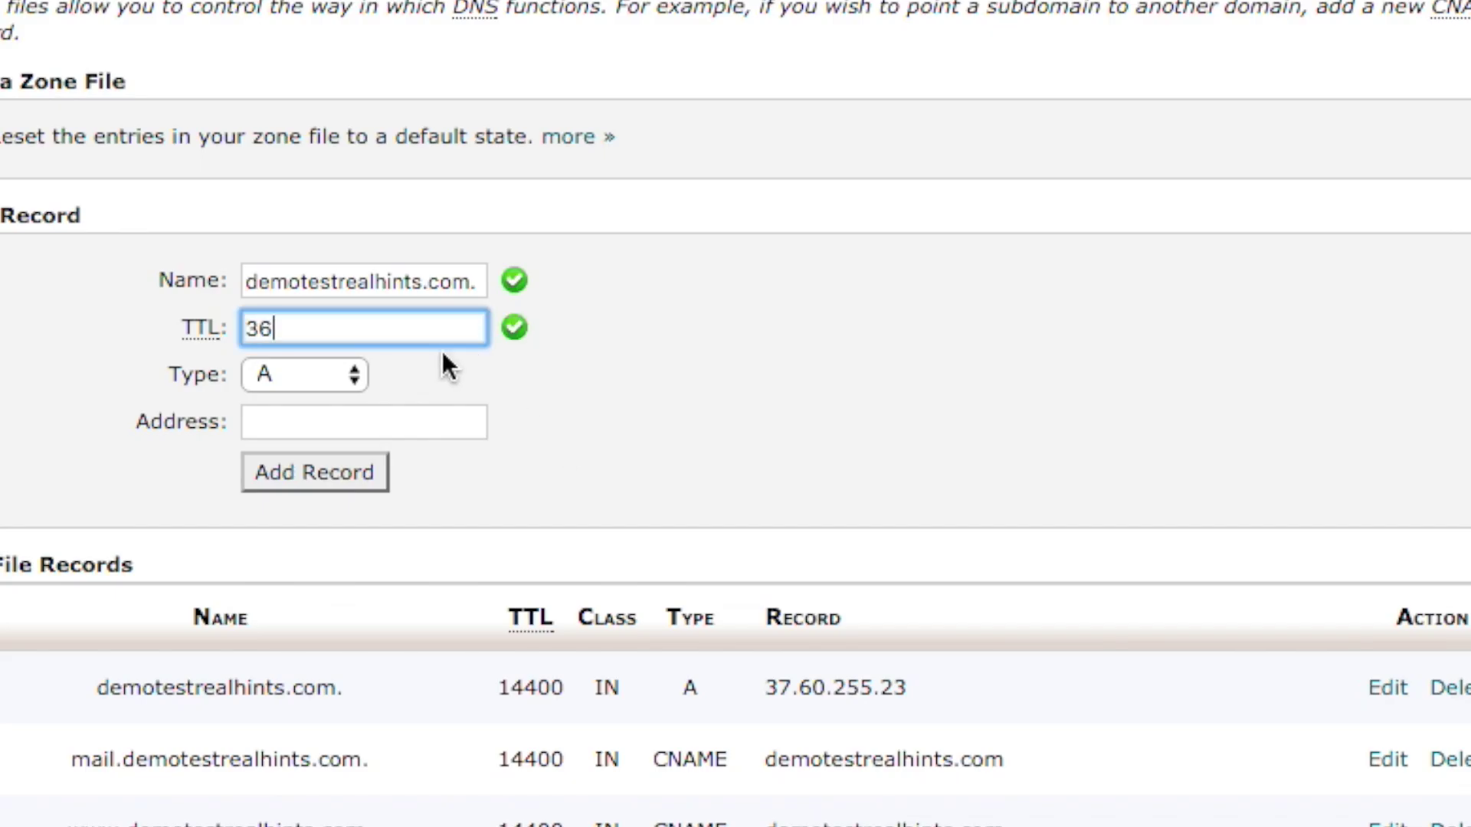
click(351, 379)
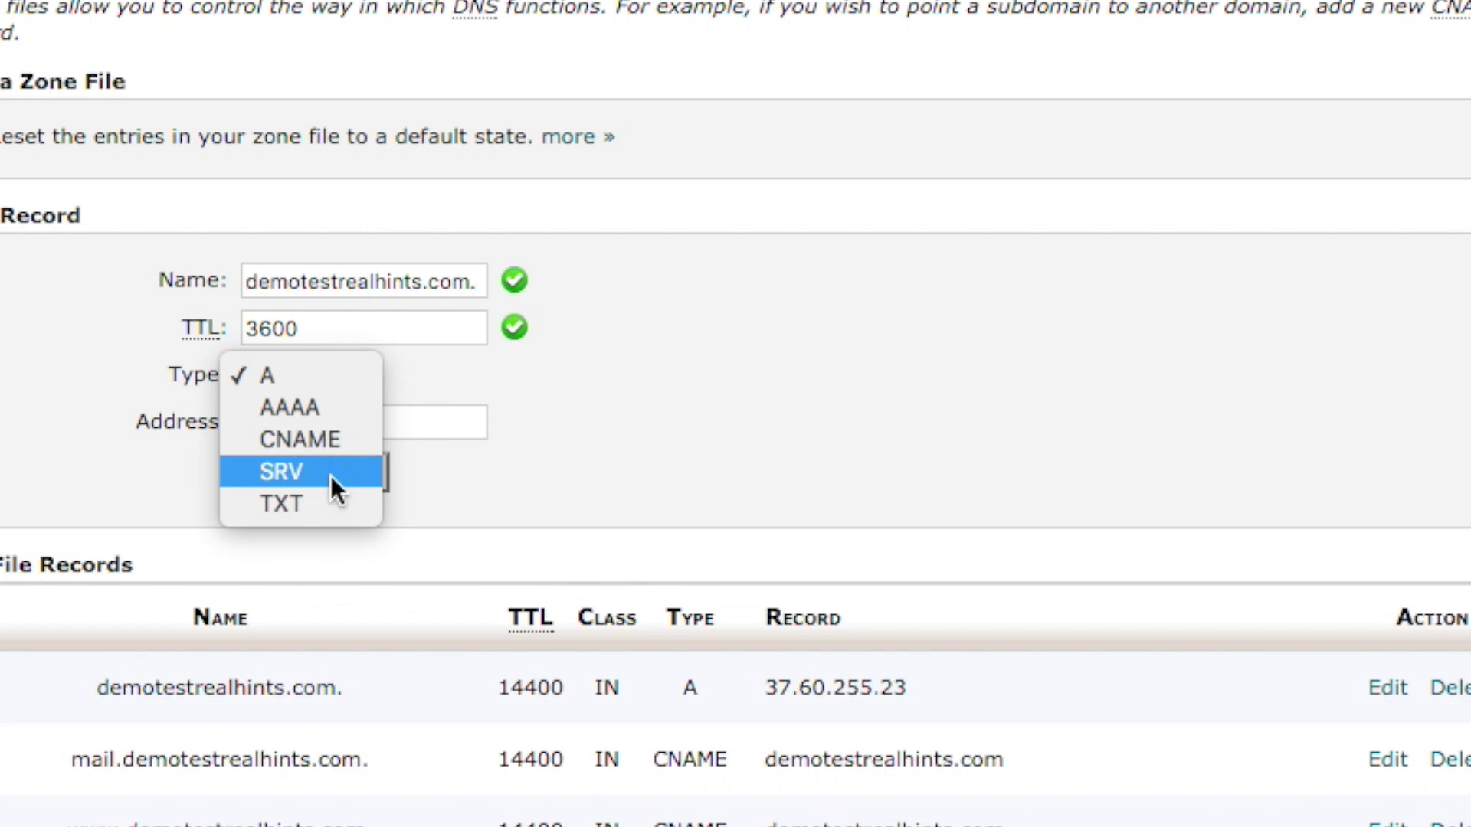
click(326, 502)
Paste the Office 365 verification value MS=ms88016881 as TXT data and add the record
right_click(319, 424)
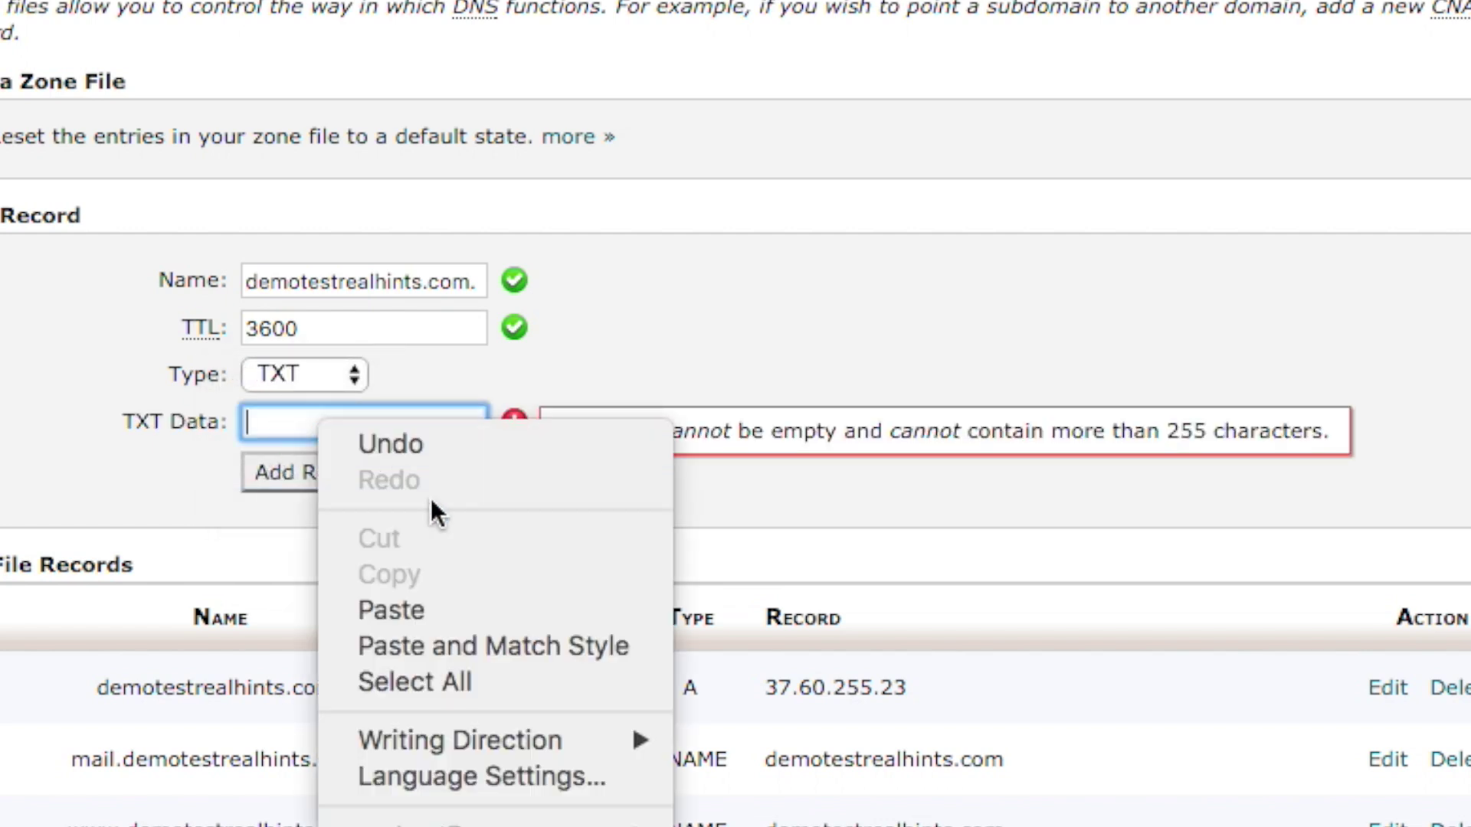
click(463, 413)
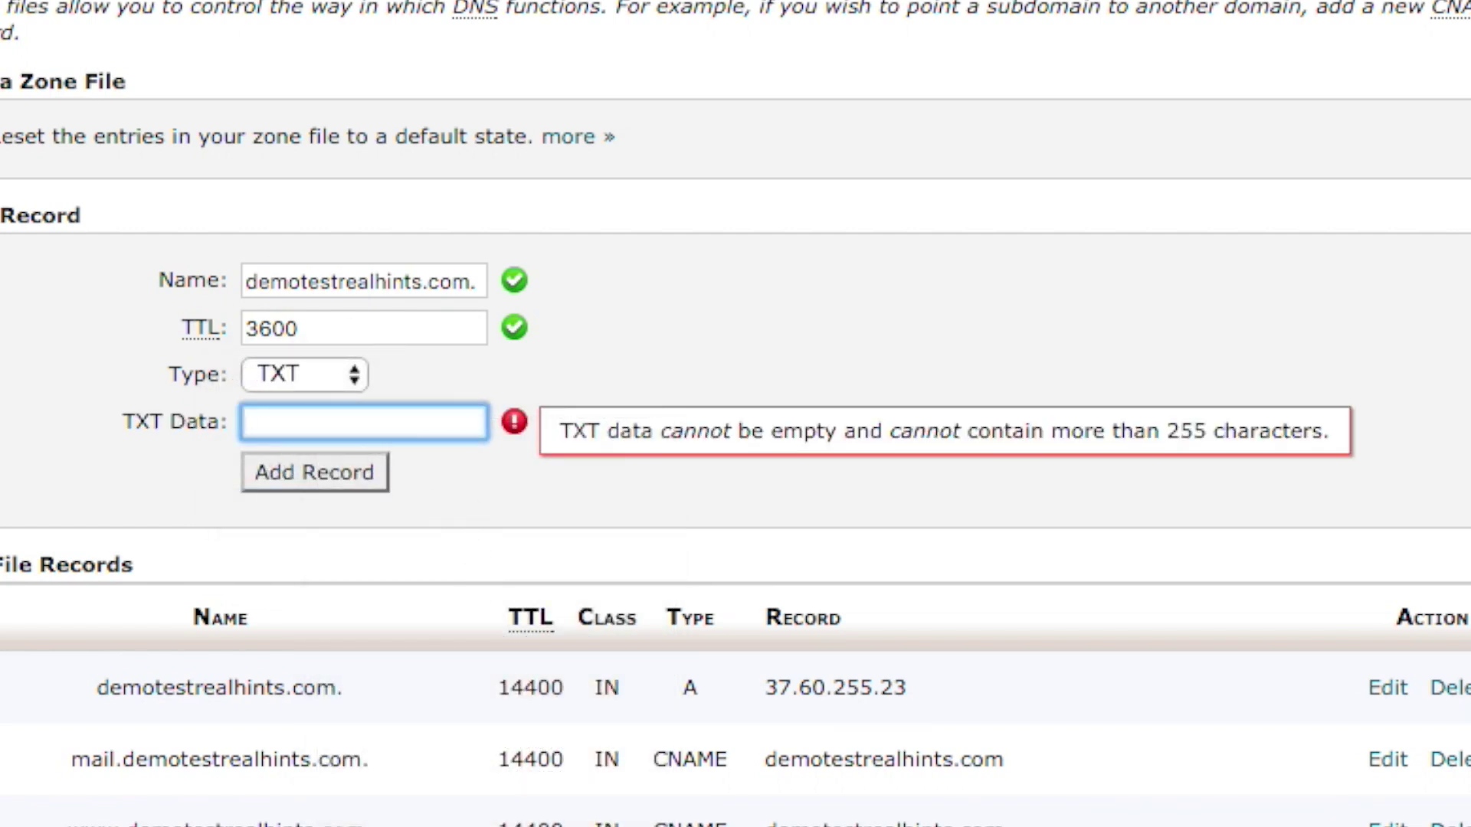
click(299, 17)
right_click(685, 551)
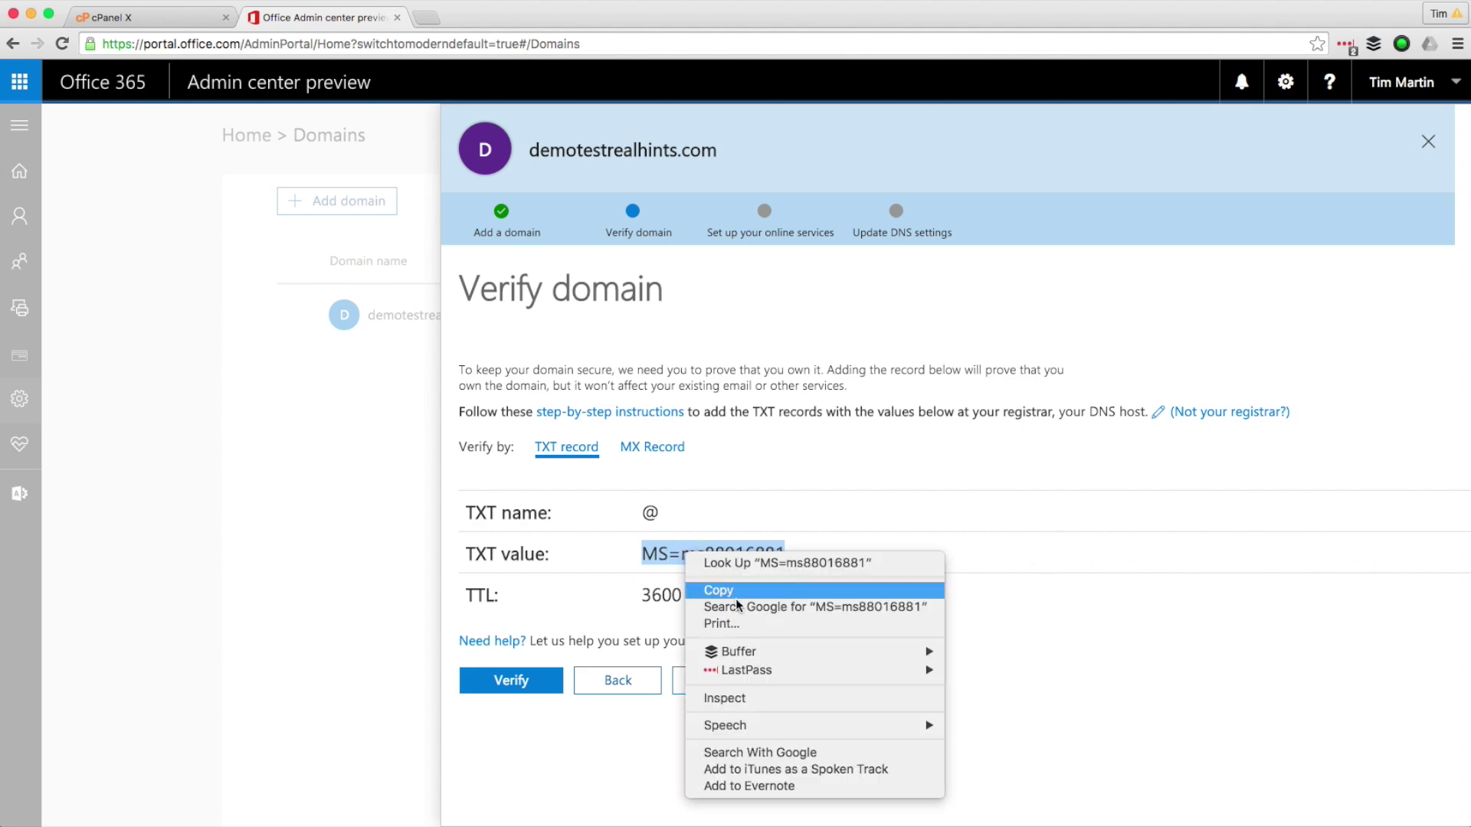
click(730, 594)
click(146, 17)
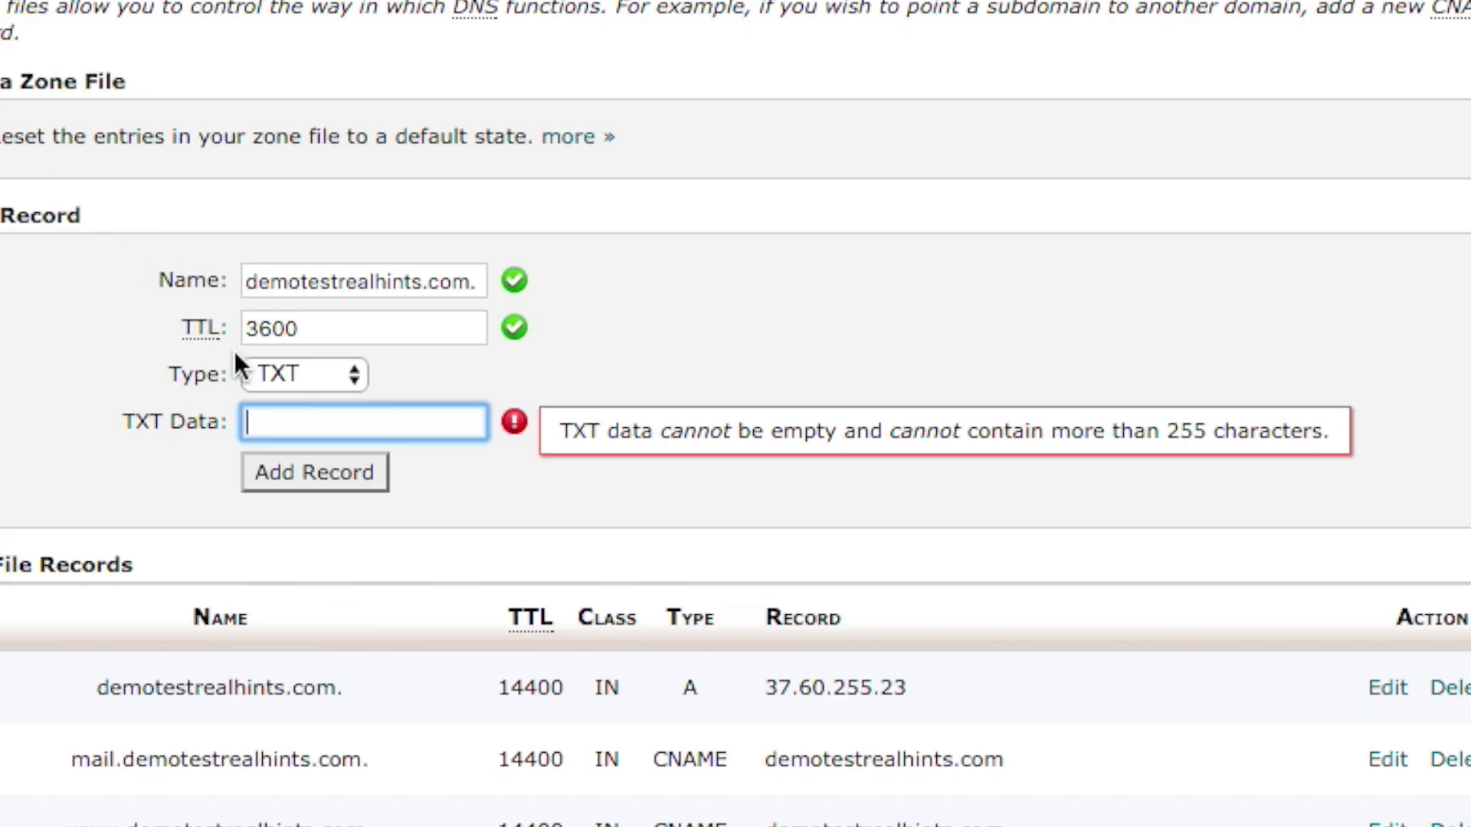
right_click(279, 434)
click(405, 613)
click(338, 475)
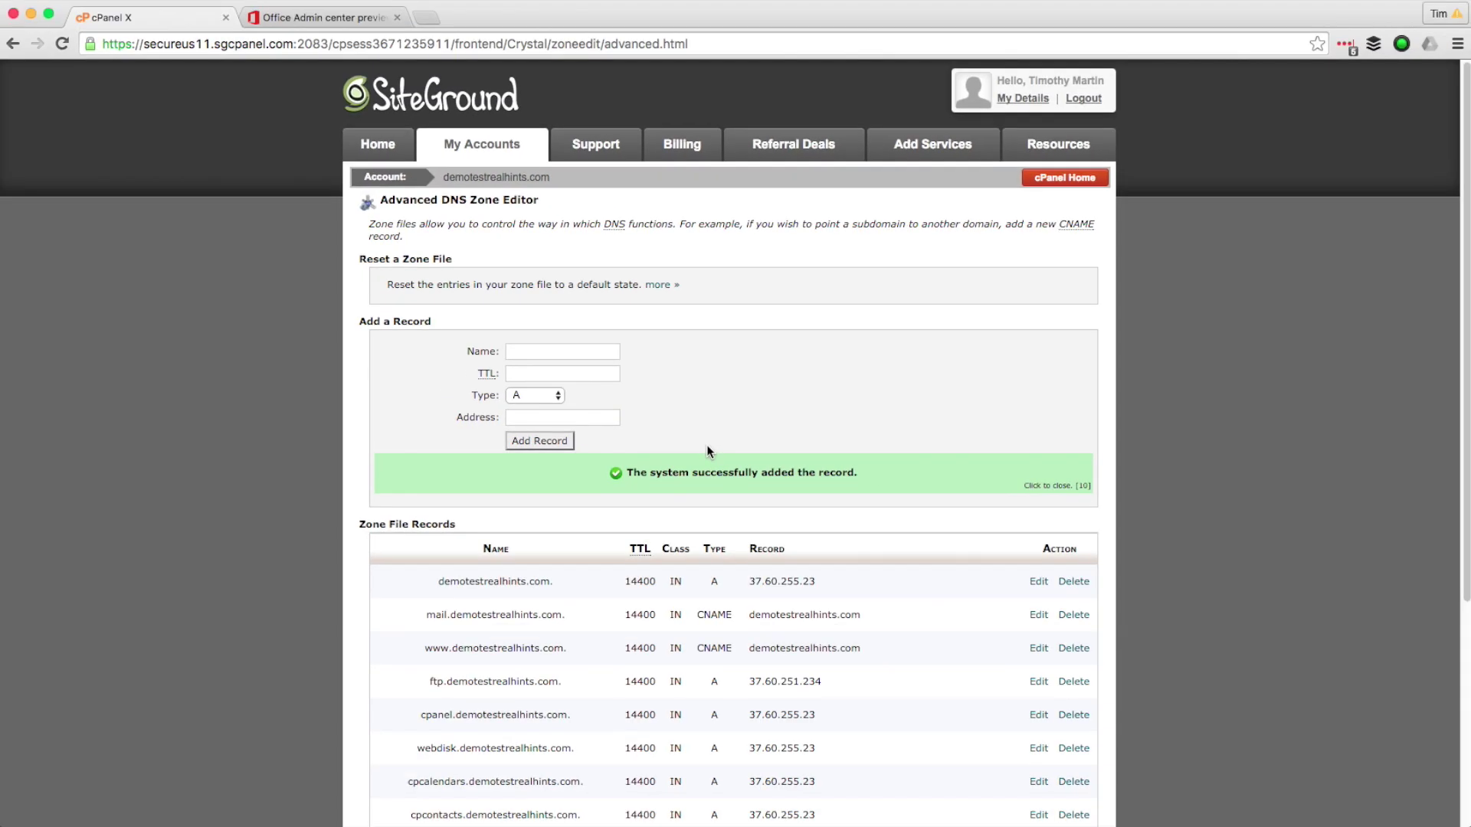
scroll(690, 536, down, 5)
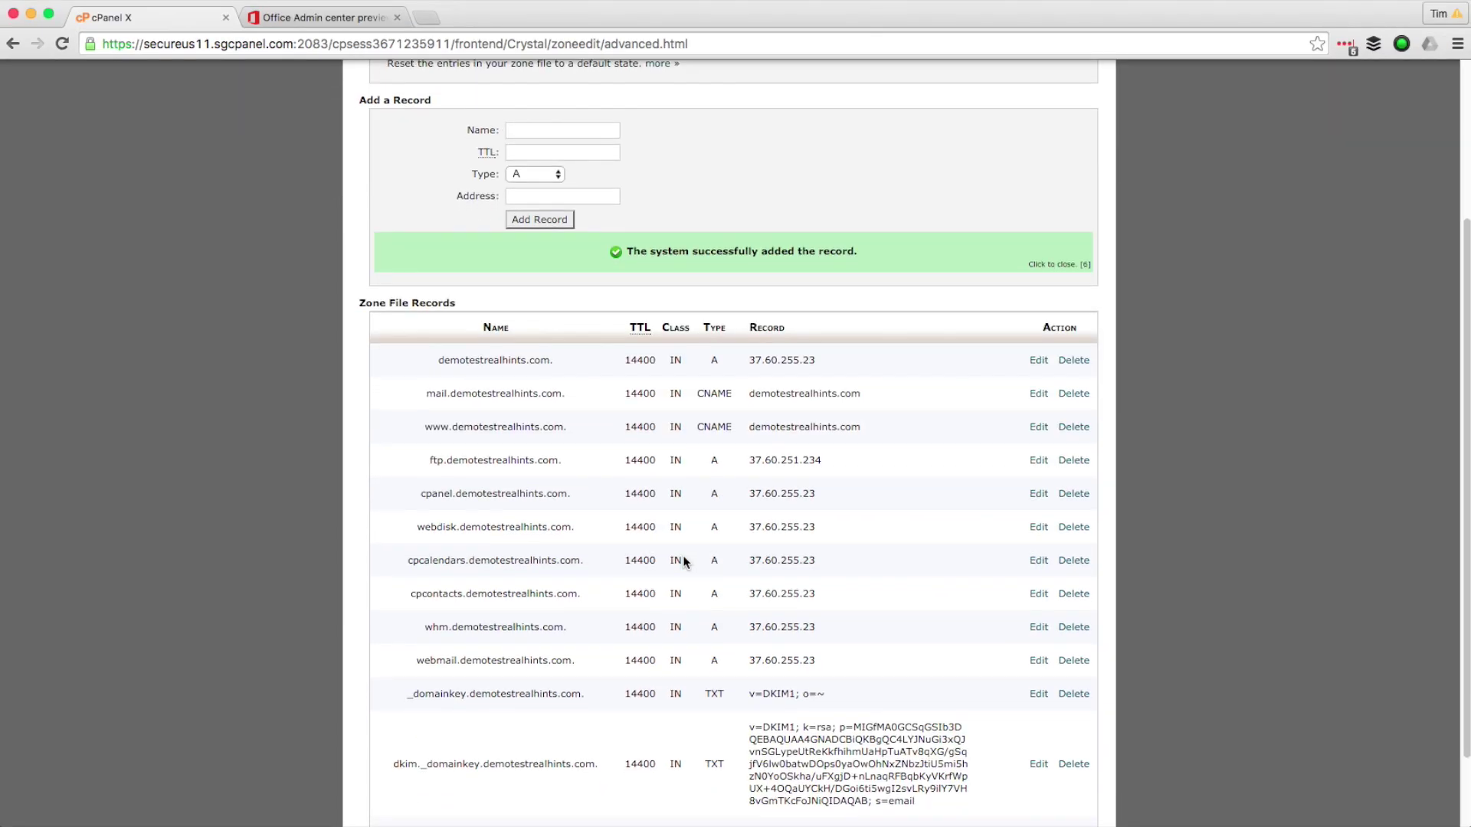
scroll(682, 563, down, 1)
scroll(680, 562, down, 2)
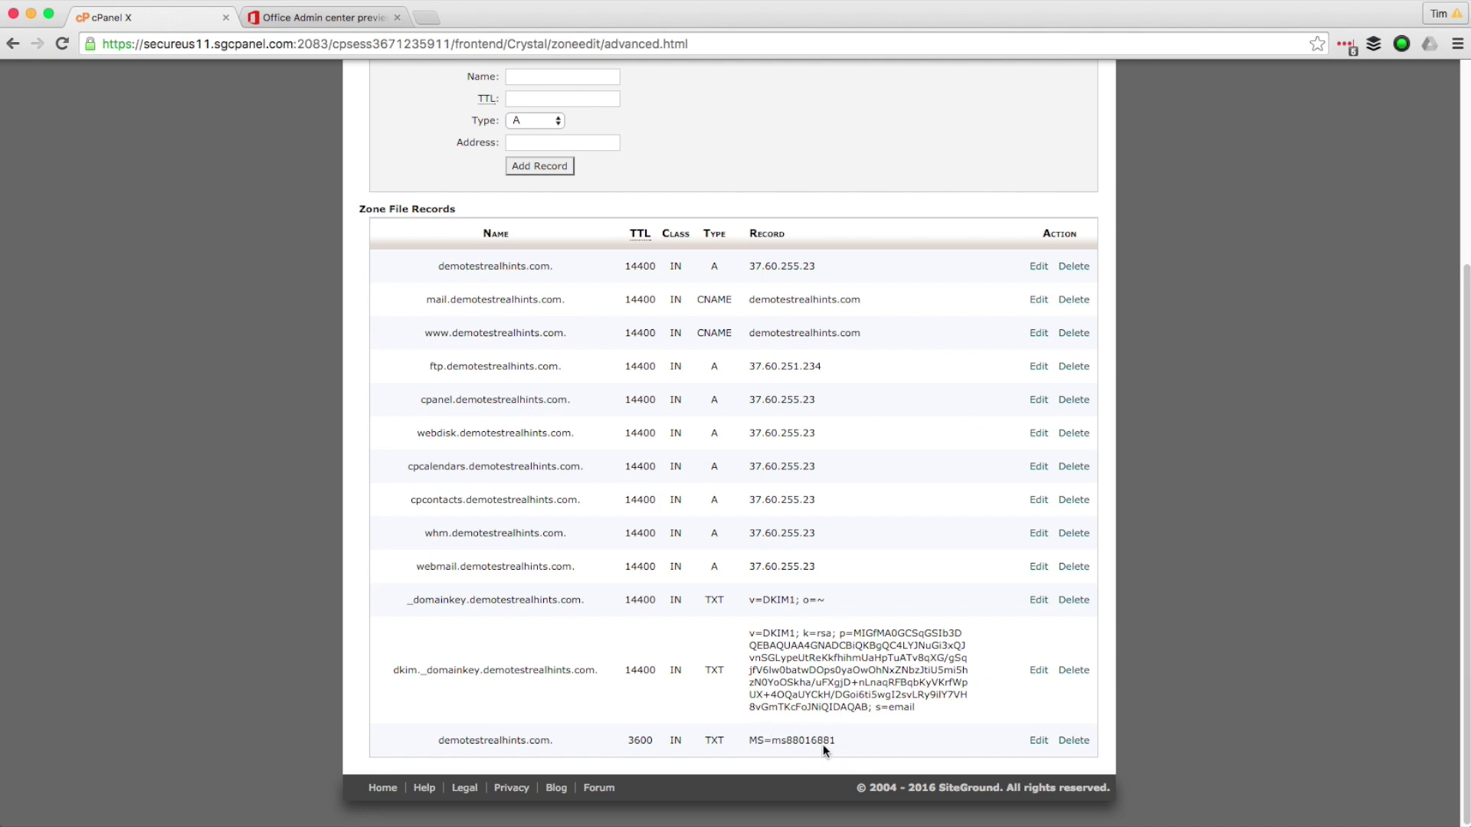
Verify the domain in Office 365 and choose to manage its DNS records yourself
click(292, 19)
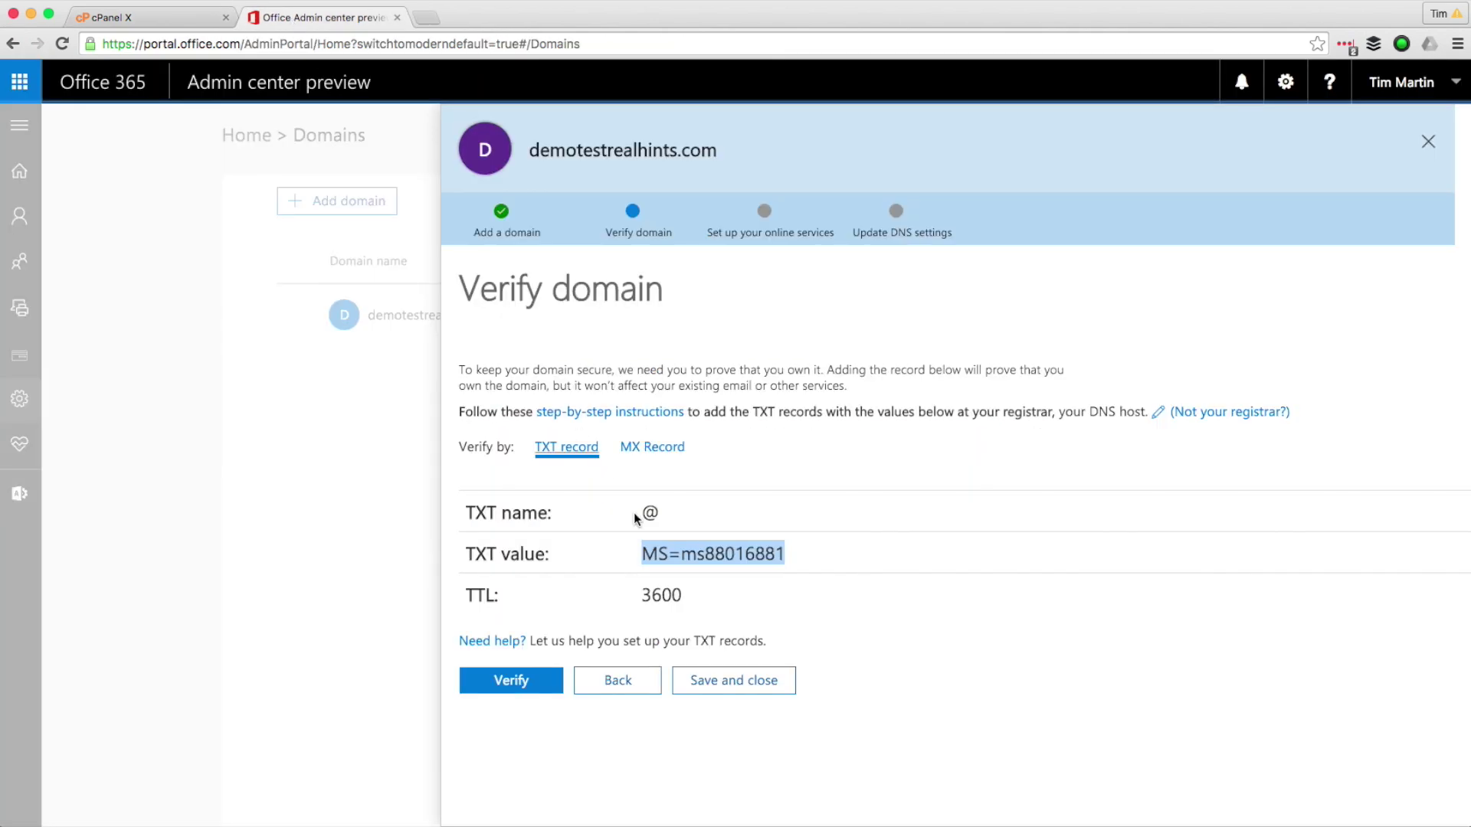
click(502, 680)
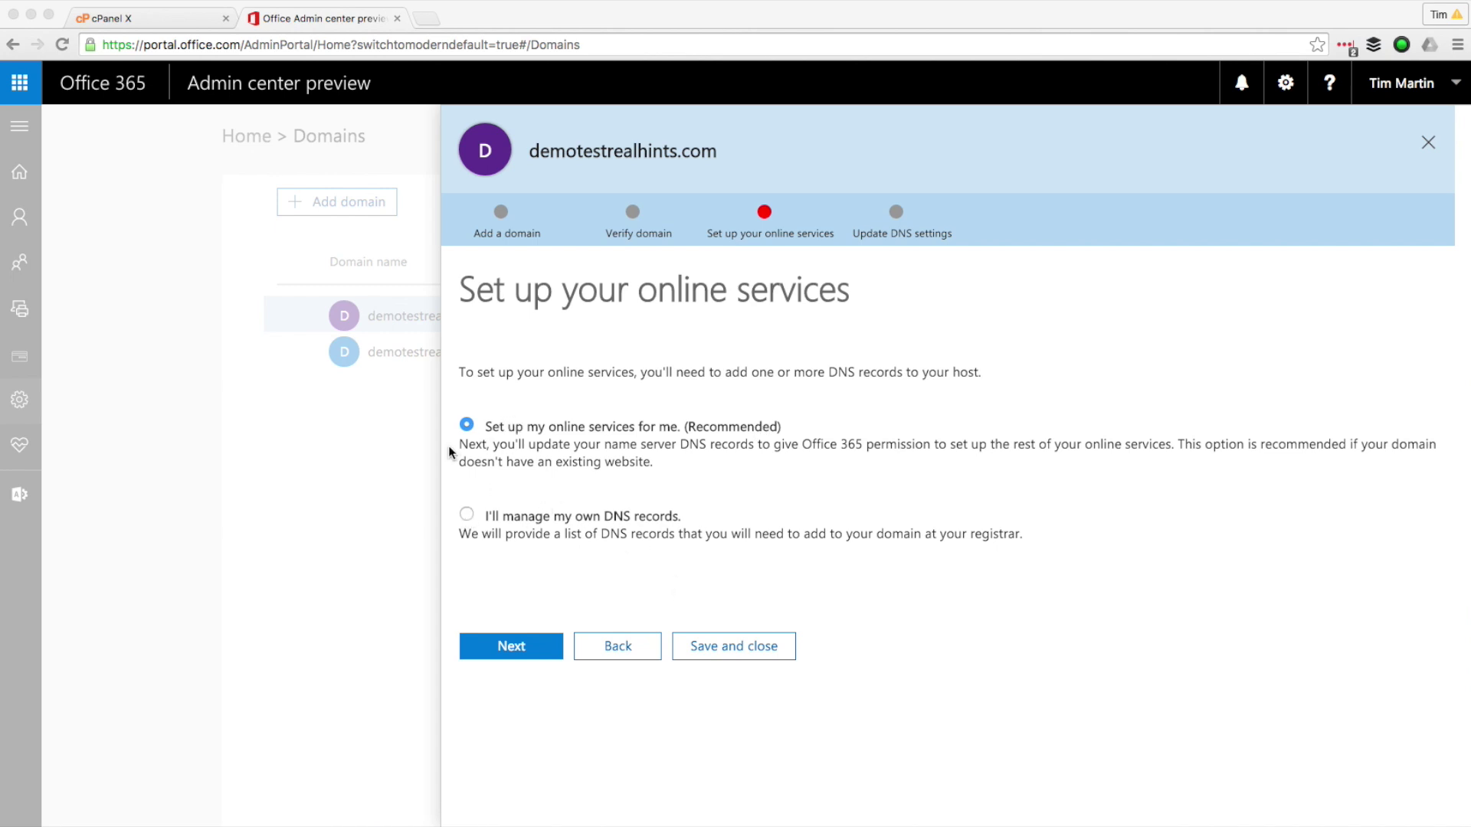
click(467, 514)
click(466, 514)
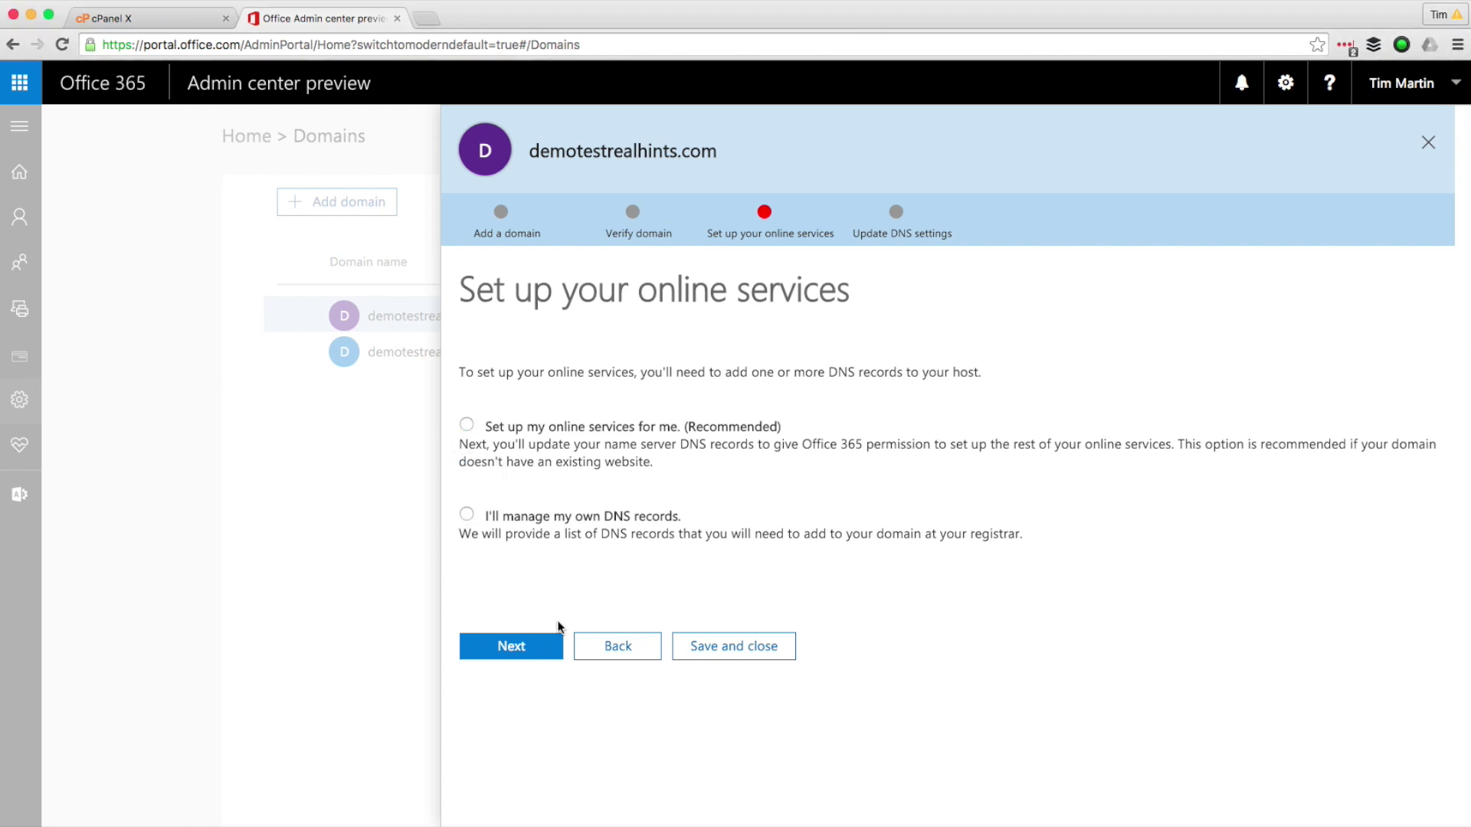
click(466, 515)
click(526, 657)
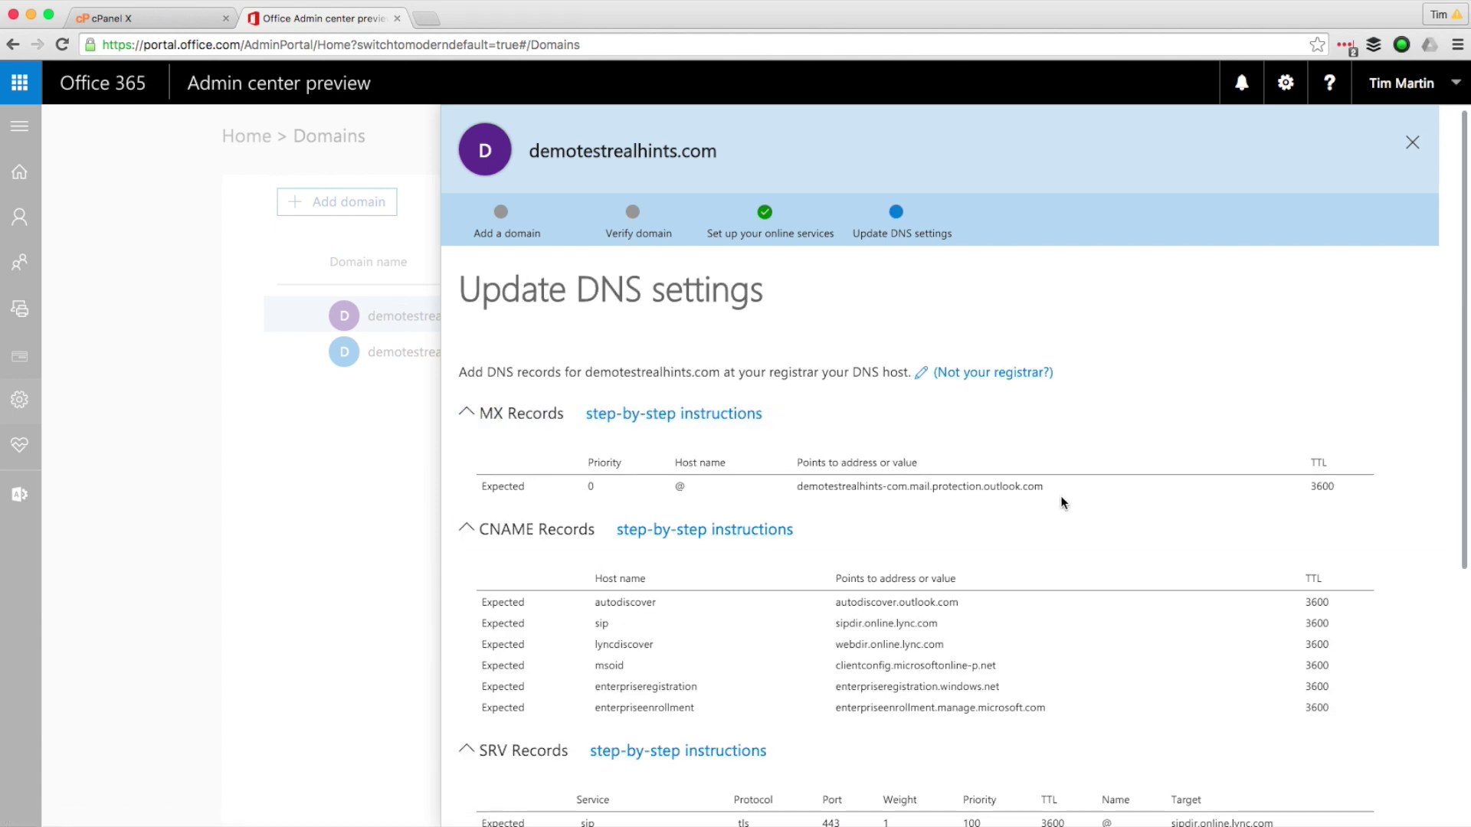
Copy the required MX record's points-to address
drag(1056, 489, 798, 488)
key(super+c)
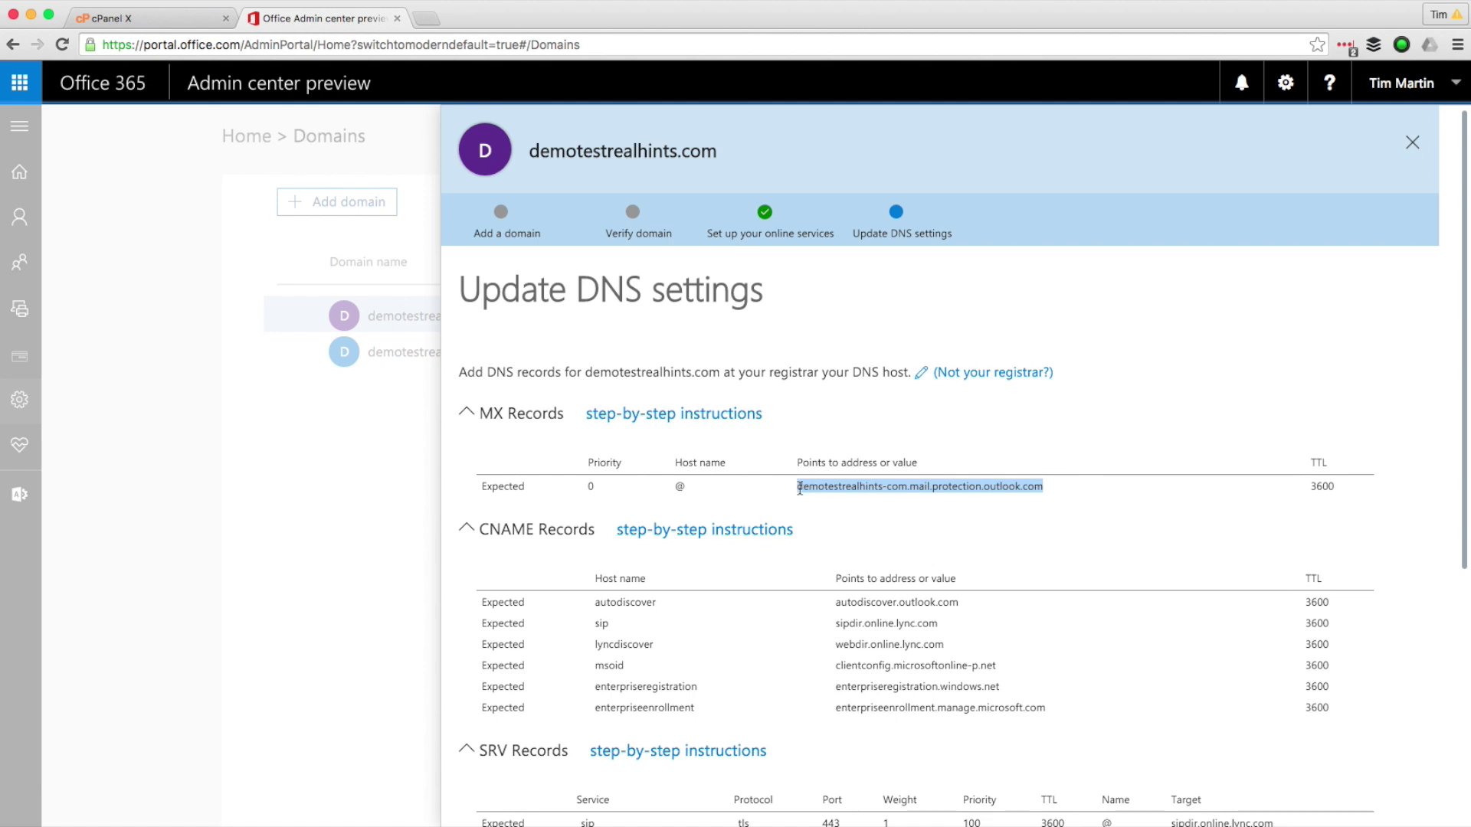
right_click(824, 489)
click(904, 524)
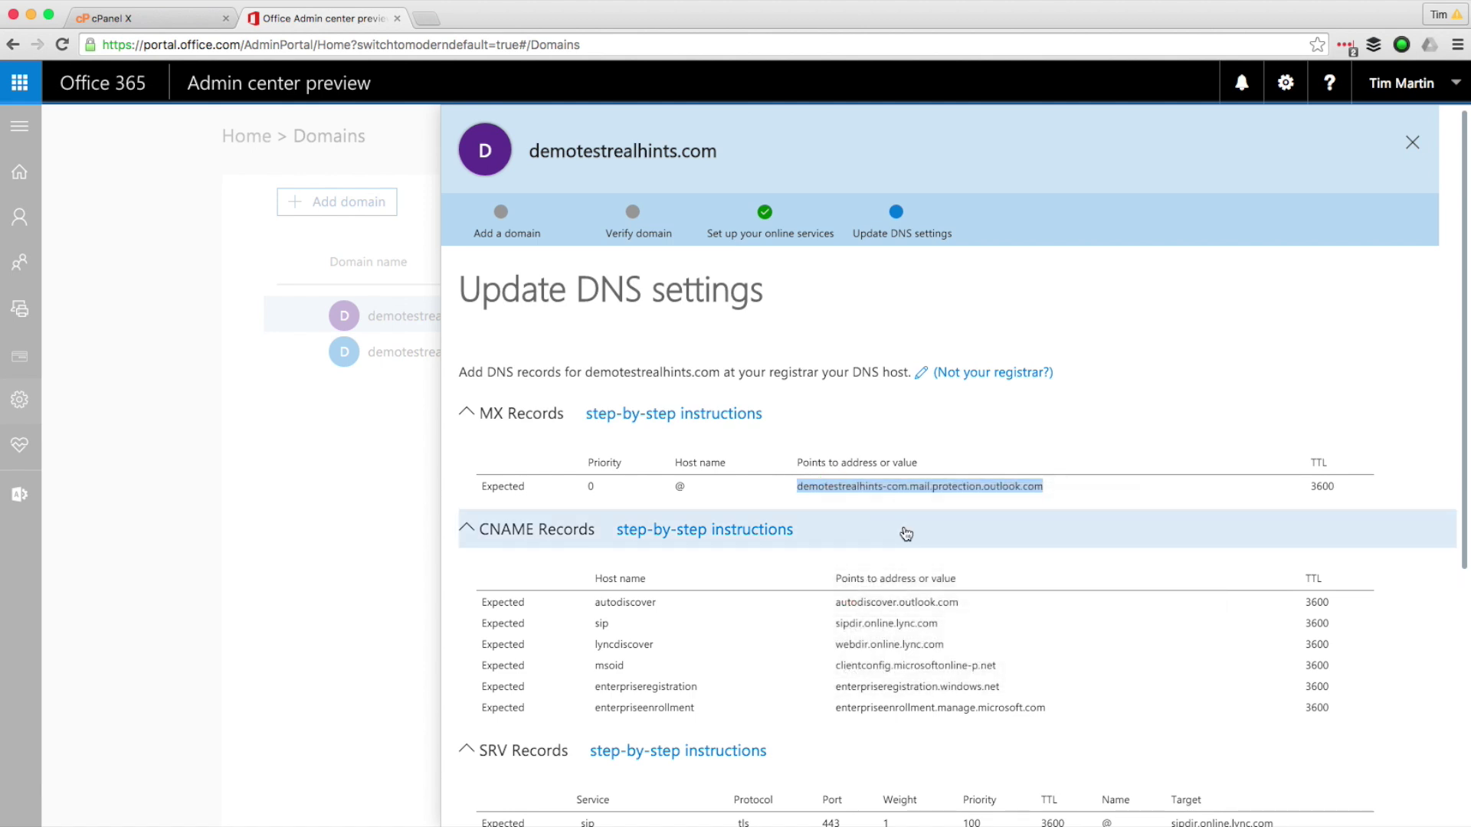
Add a priority 0 MX record to demotestrealhints-com.mail.protection.outlook.com in cPanel's Advanced MX Editor
click(139, 18)
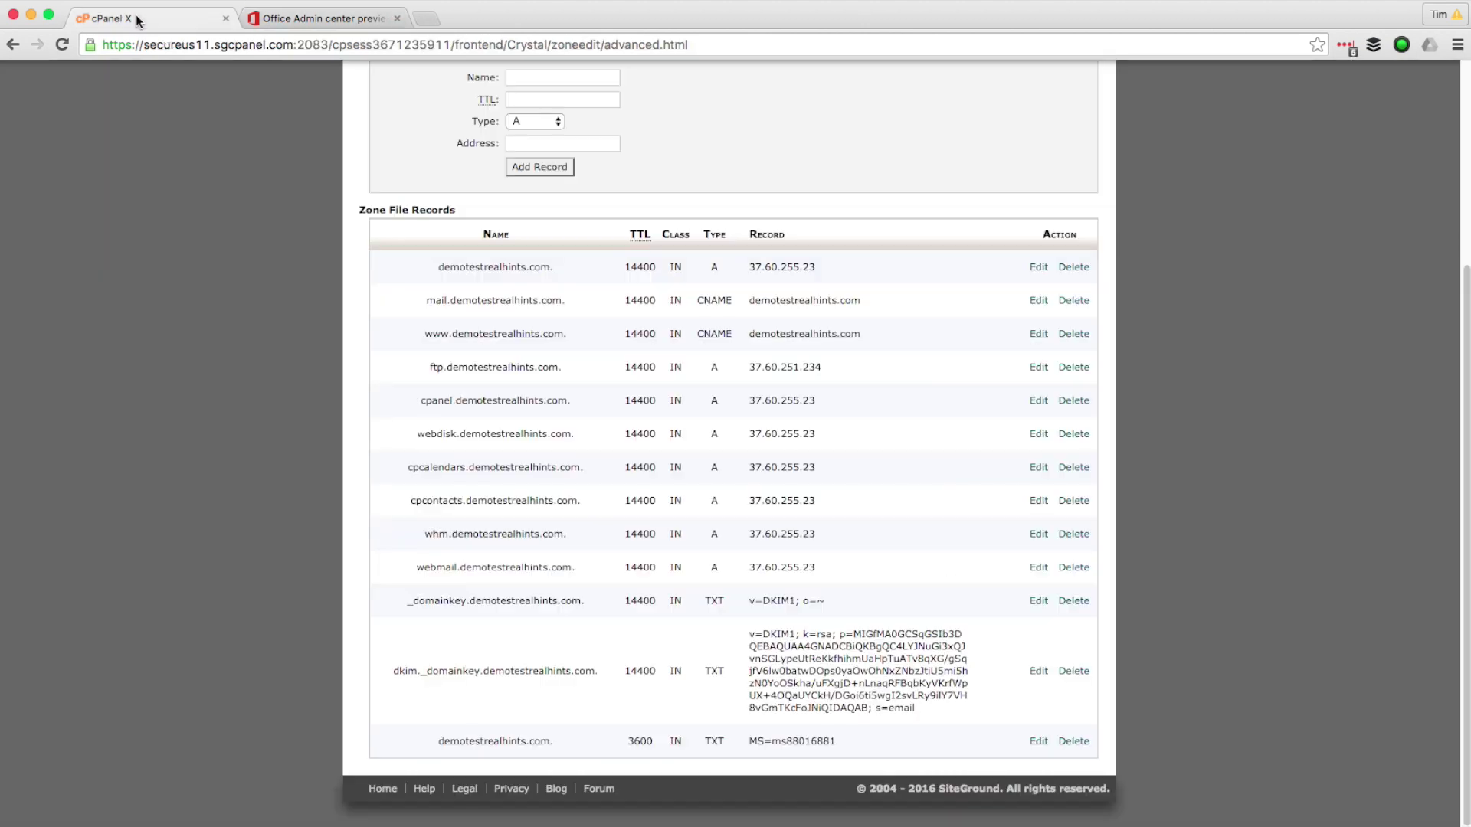
key(super+r)
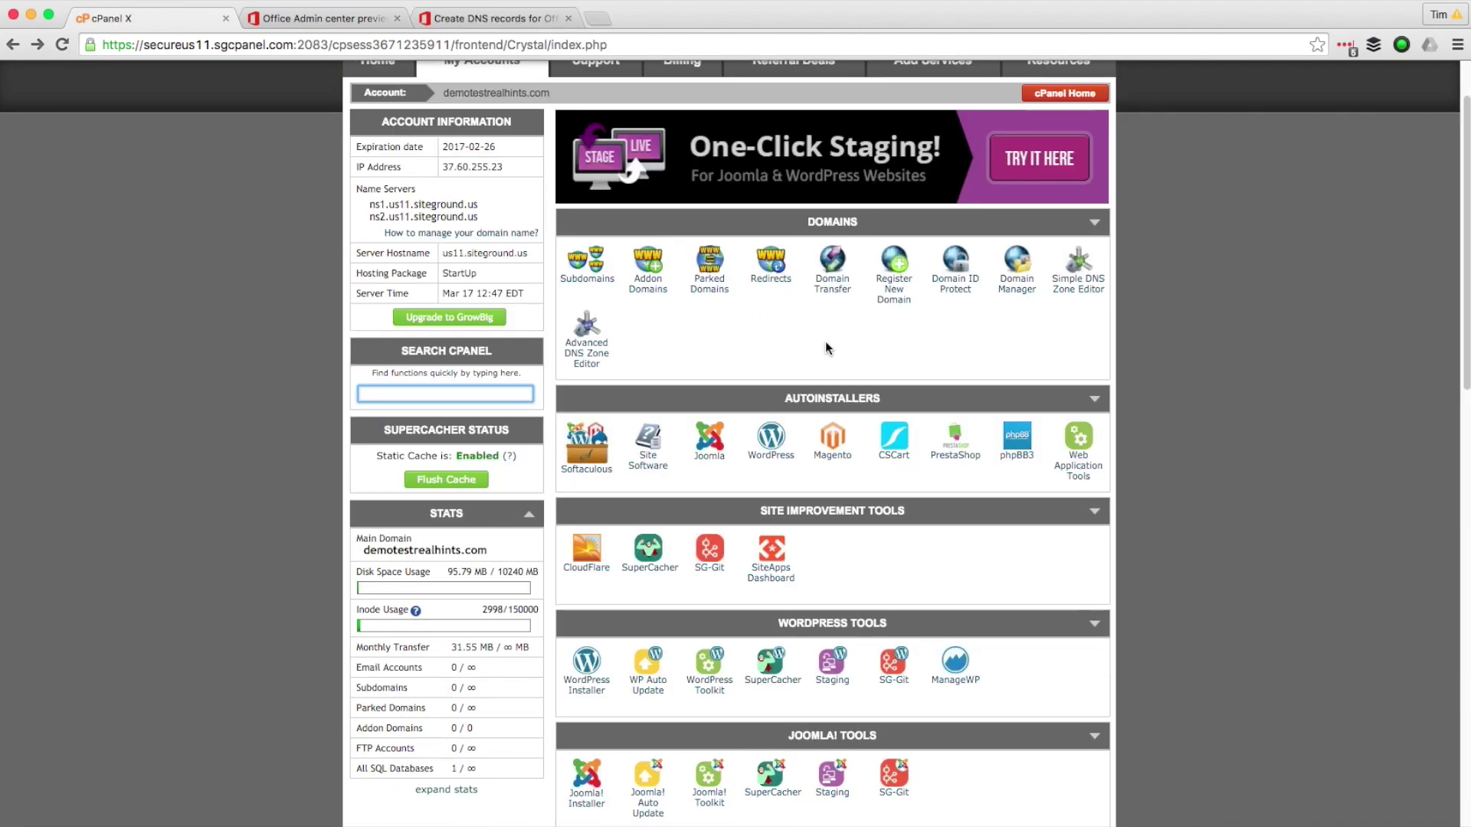
scroll(722, 351, down, 10)
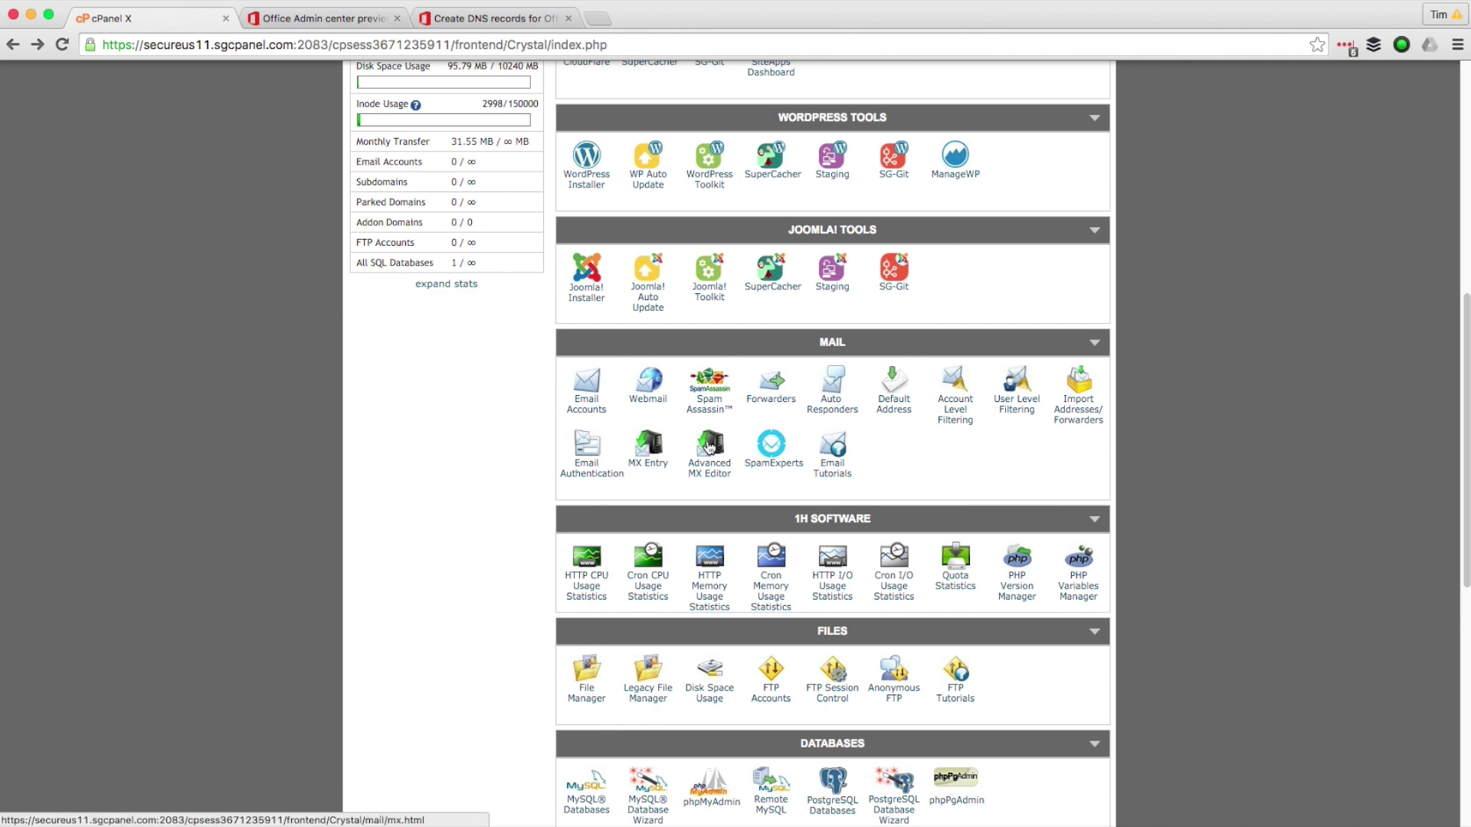
click(711, 447)
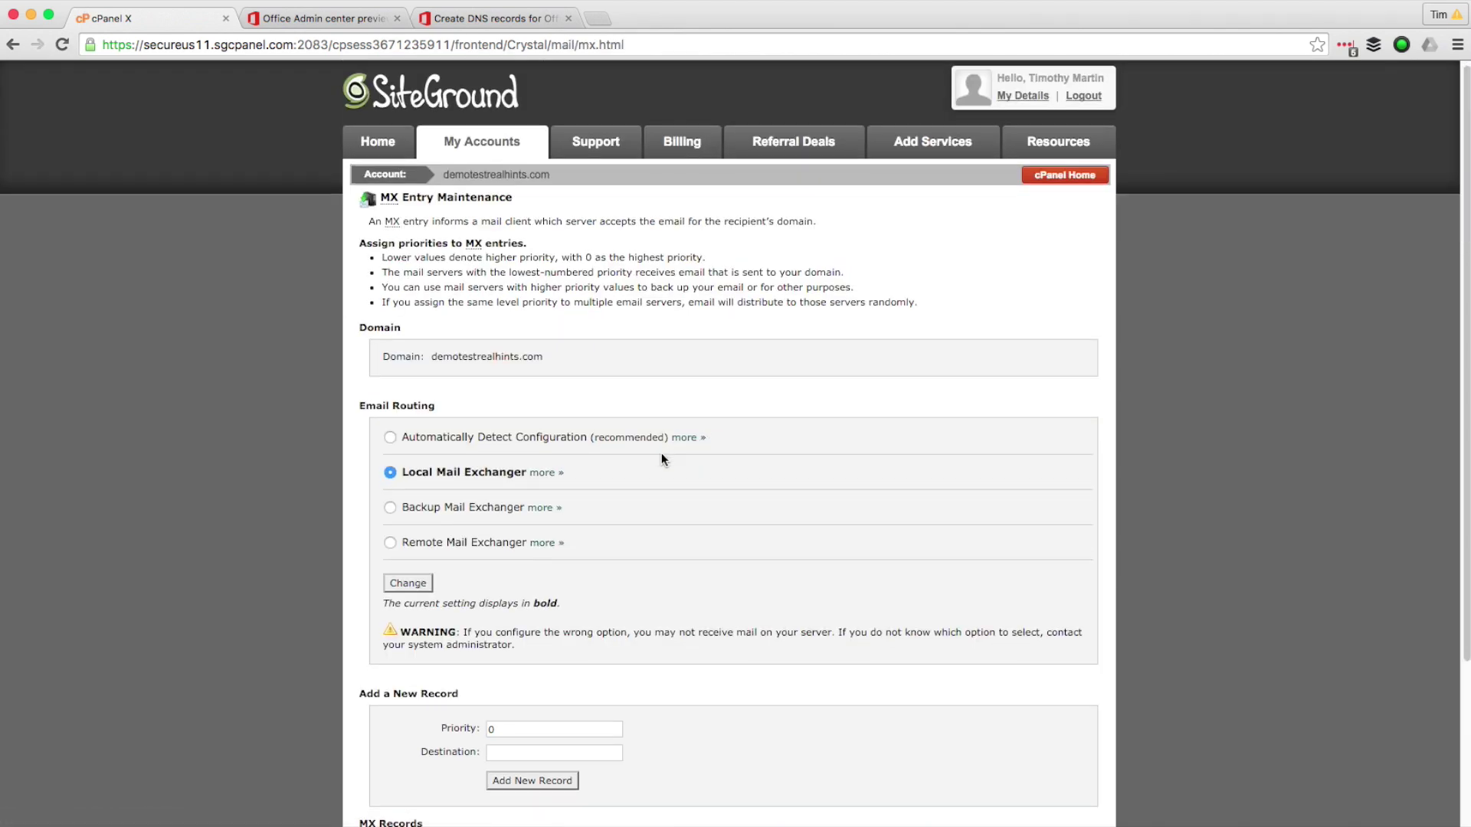
scroll(661, 453, down, 4)
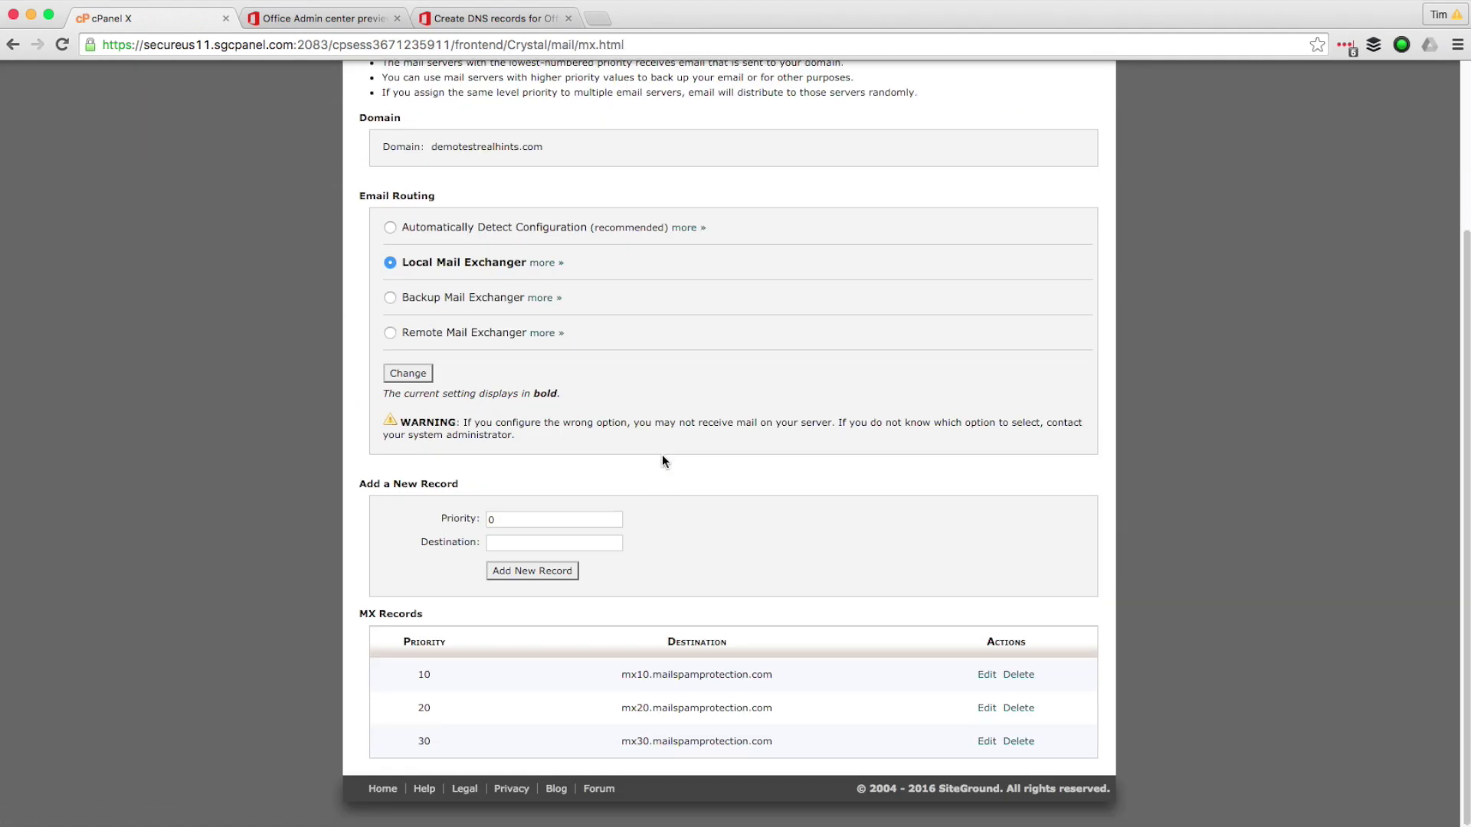
click(507, 541)
right_click(508, 541)
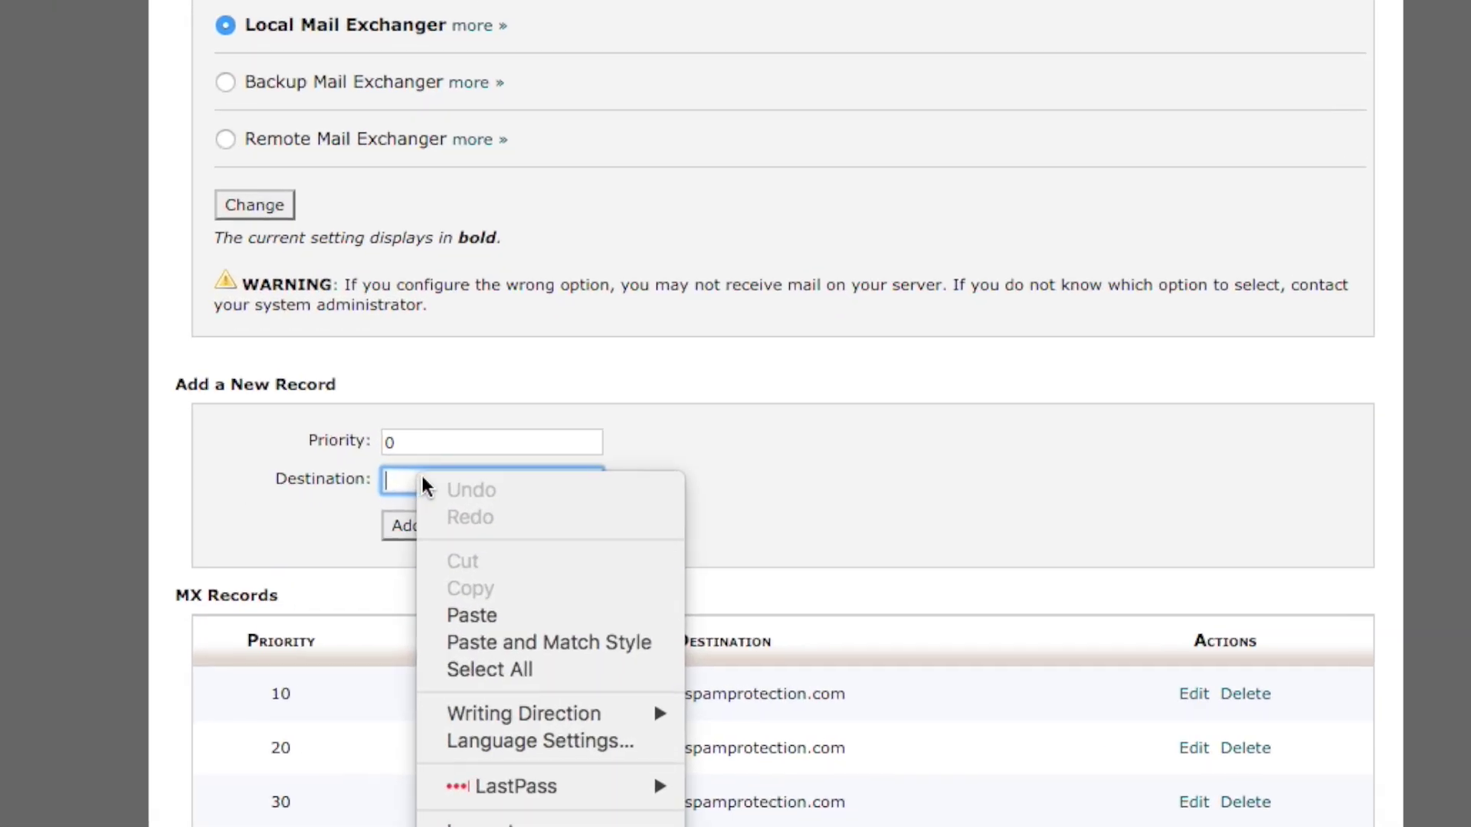
click(560, 625)
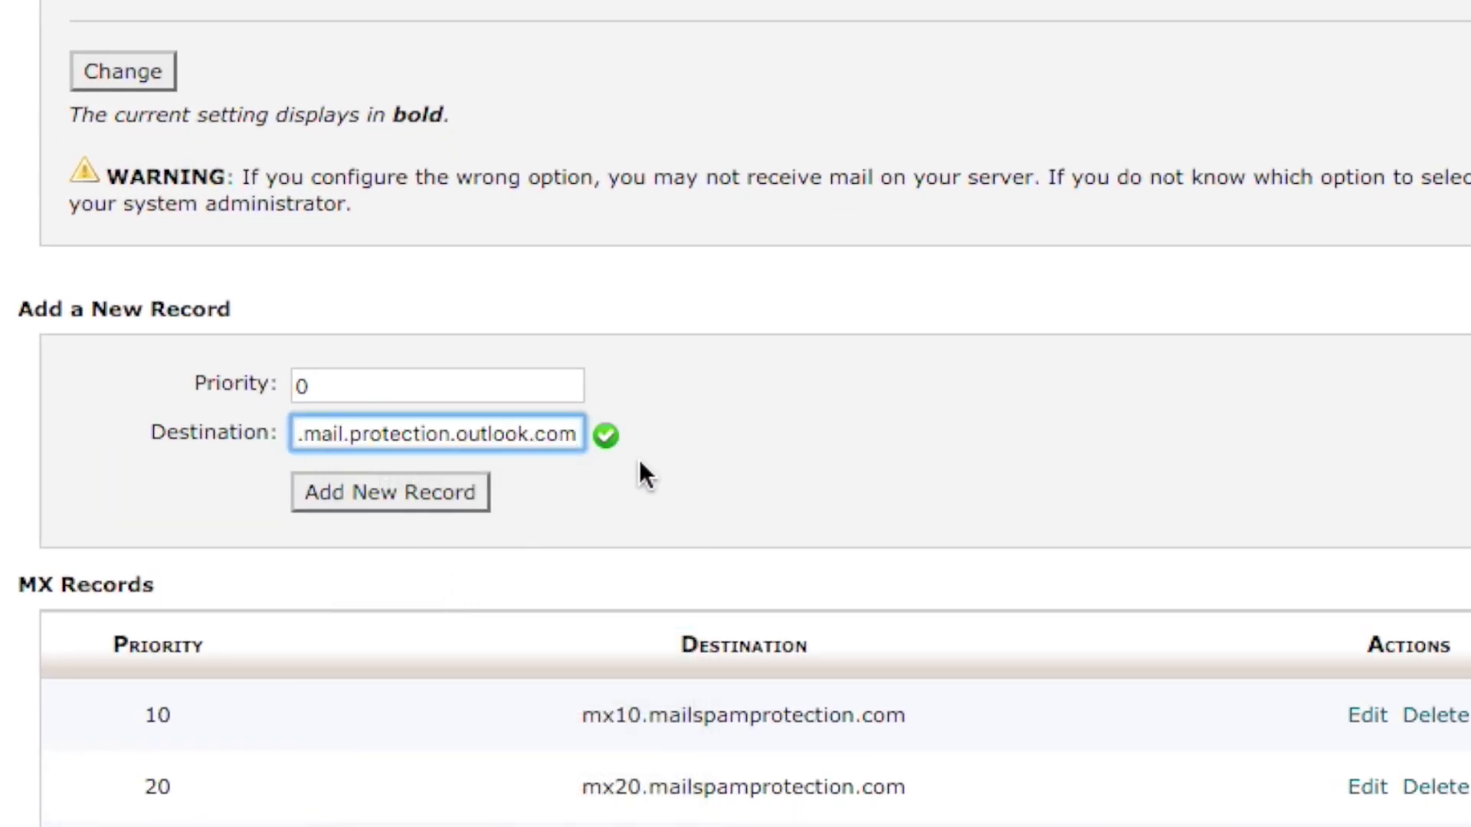
click(354, 496)
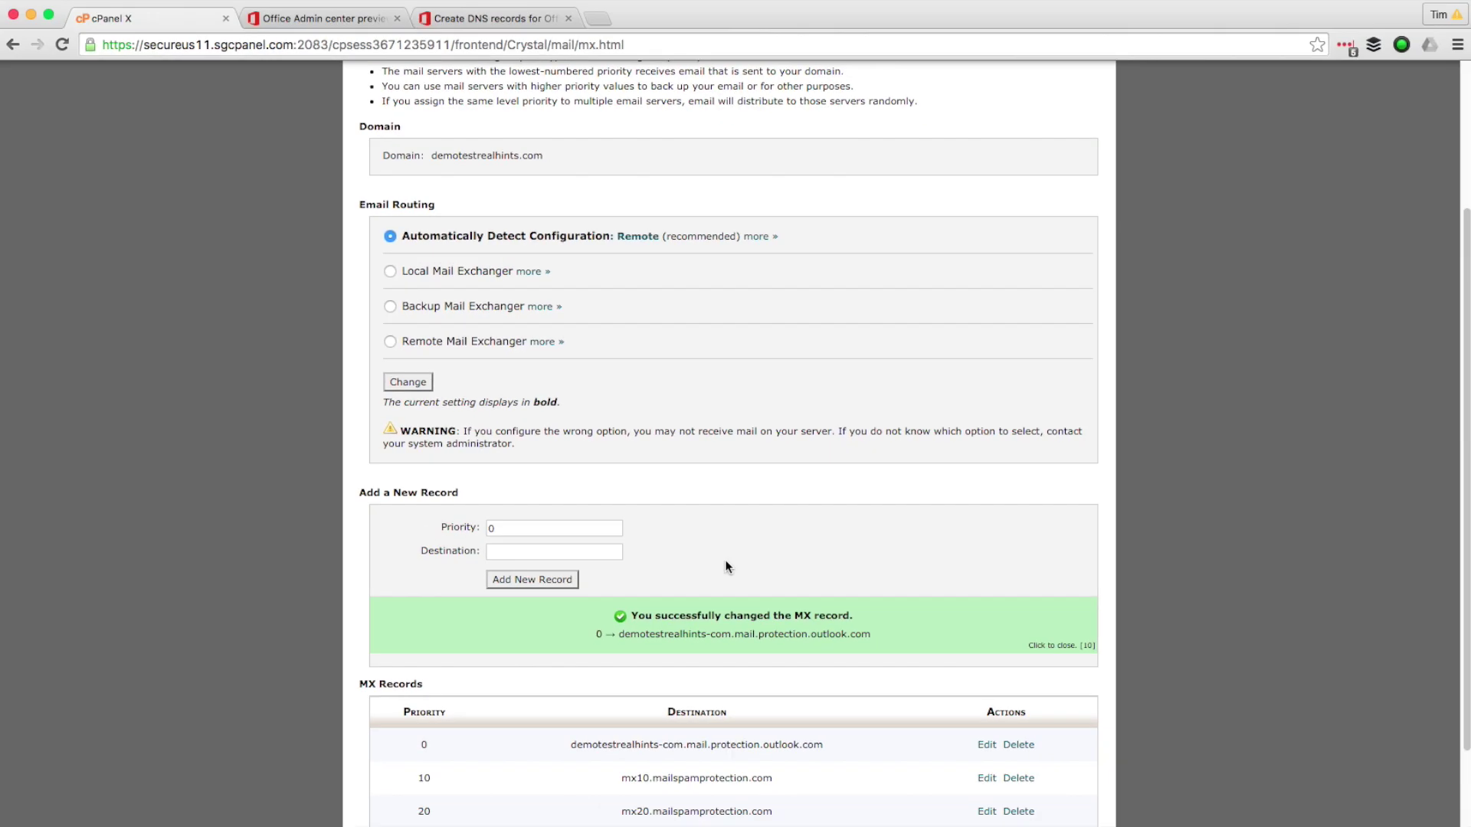
scroll(728, 567, down, 3)
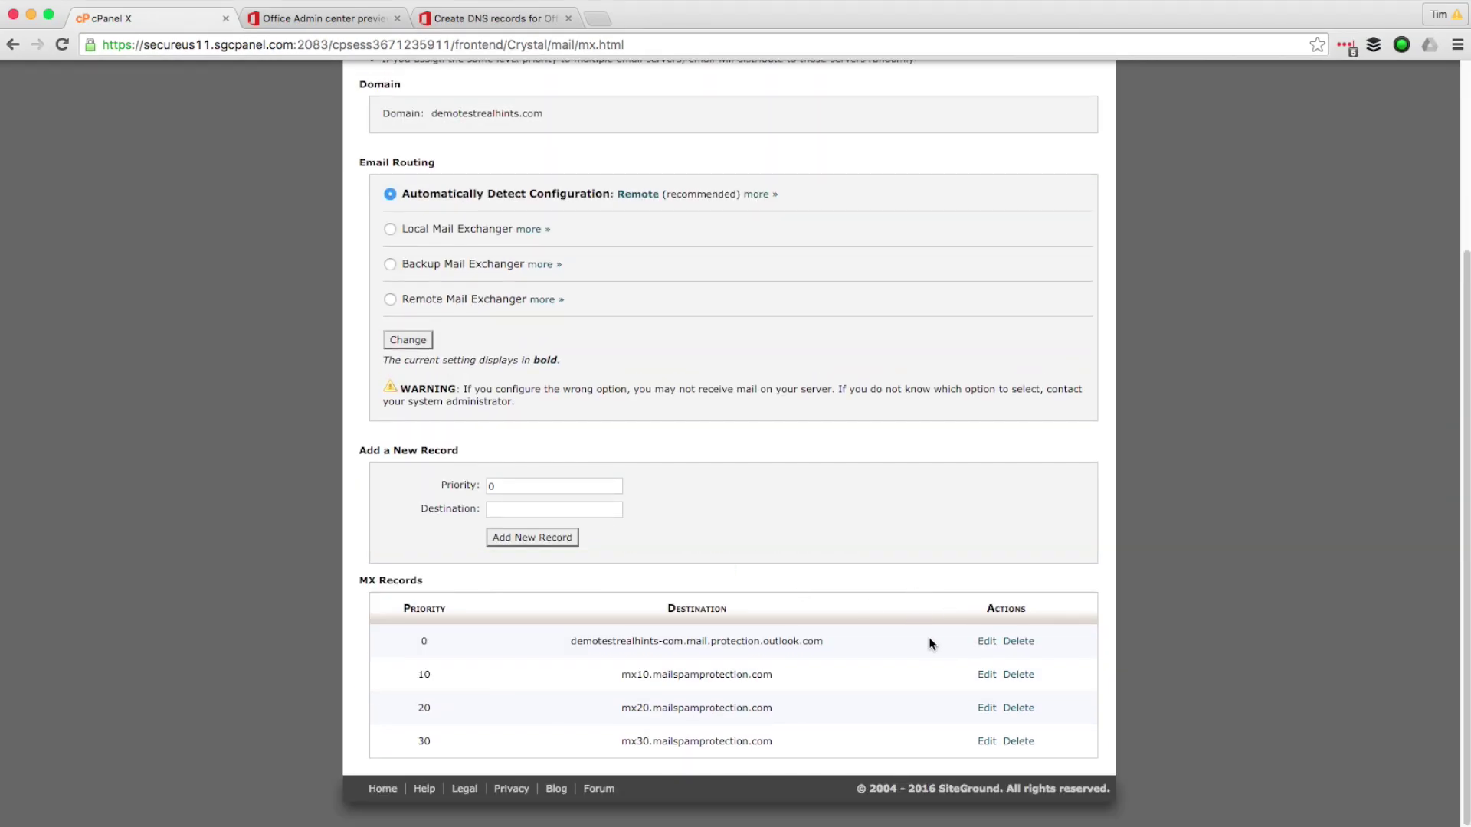
Run the Office 365 DNS record check, then exit the wizard and close the domain panel
key(ctrl+Tab)
scroll(798, 368, down, 5)
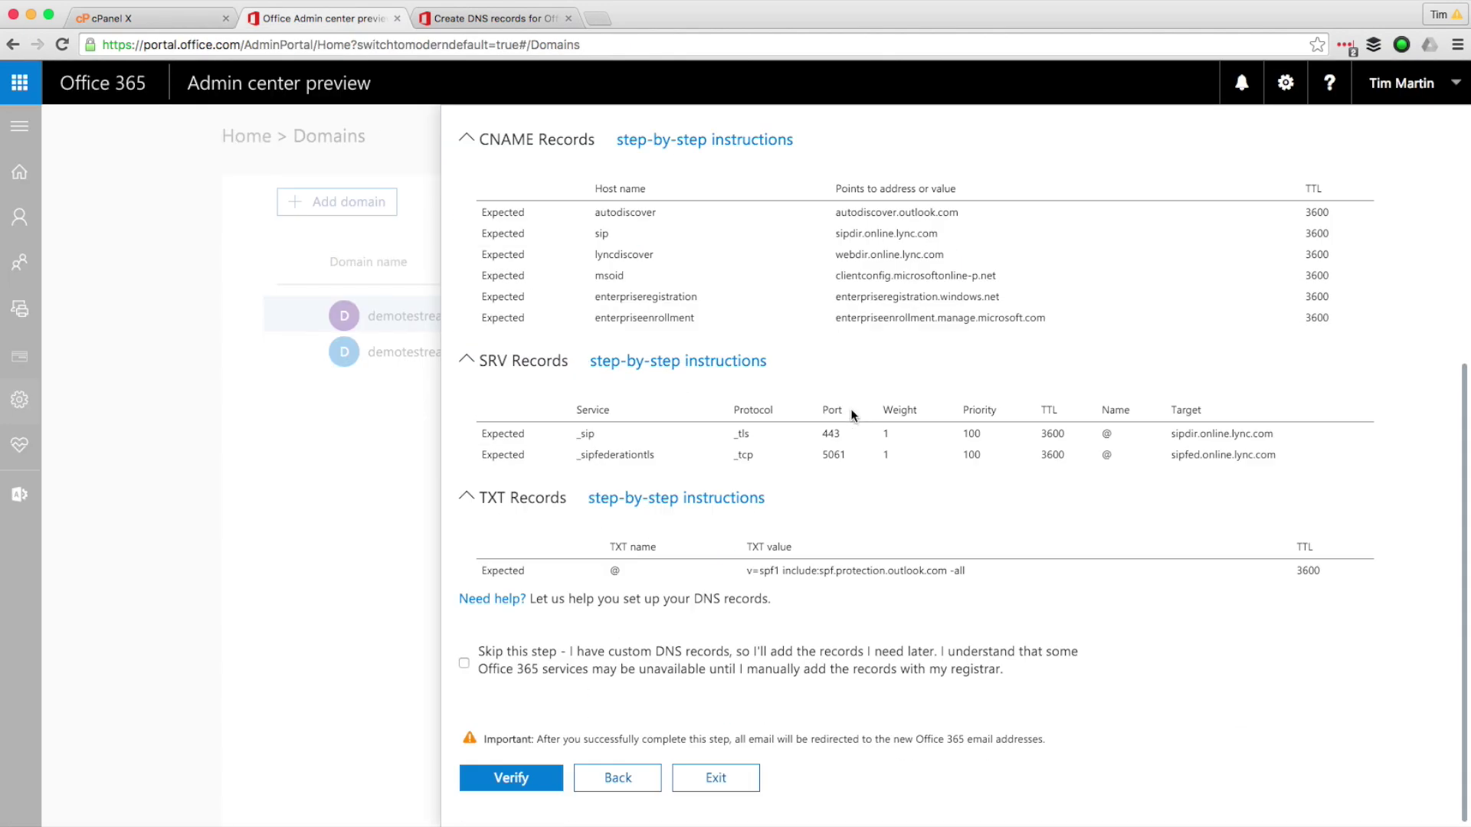
click(508, 778)
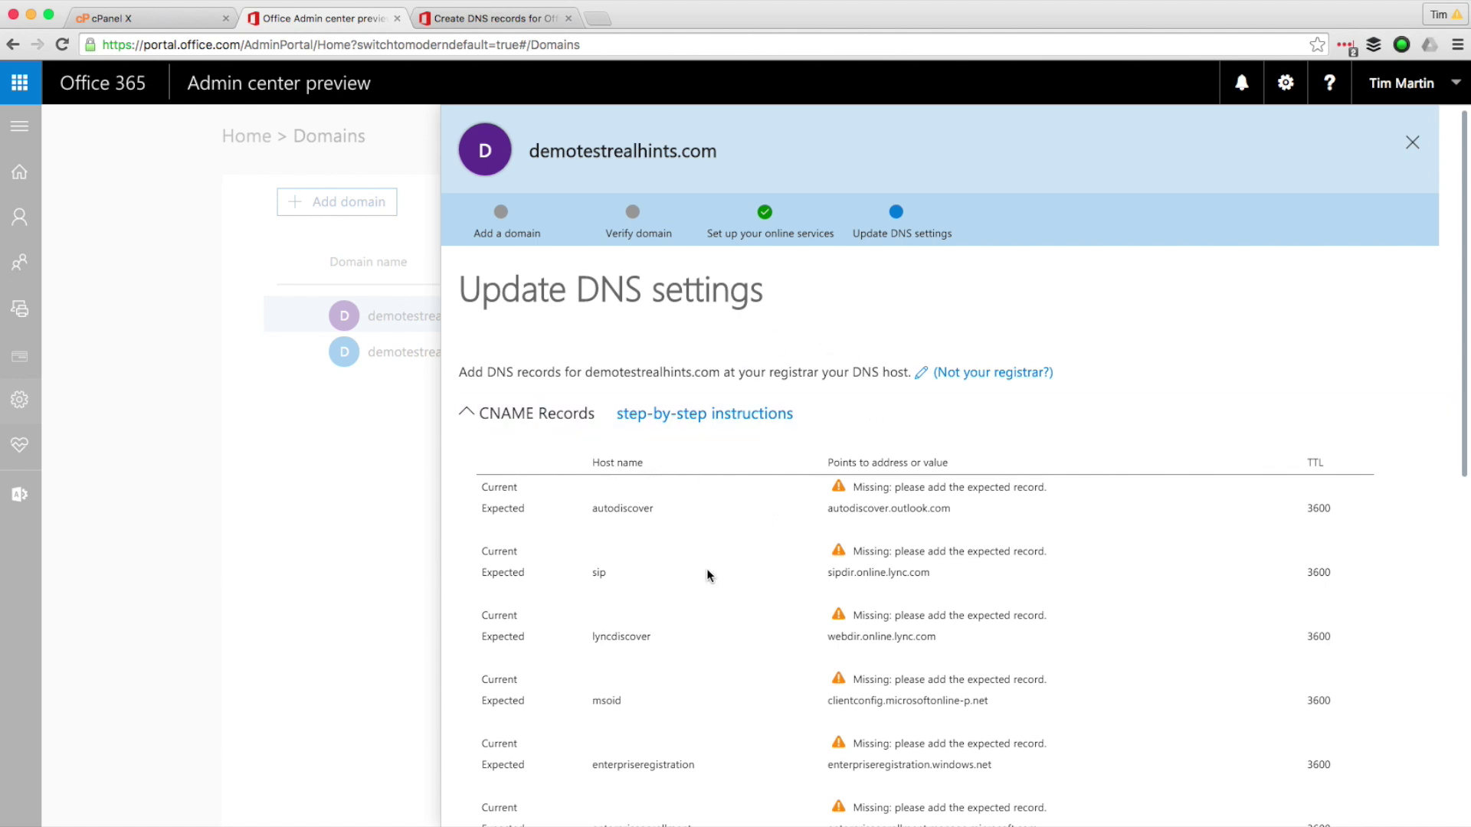
scroll(697, 544, down, 3)
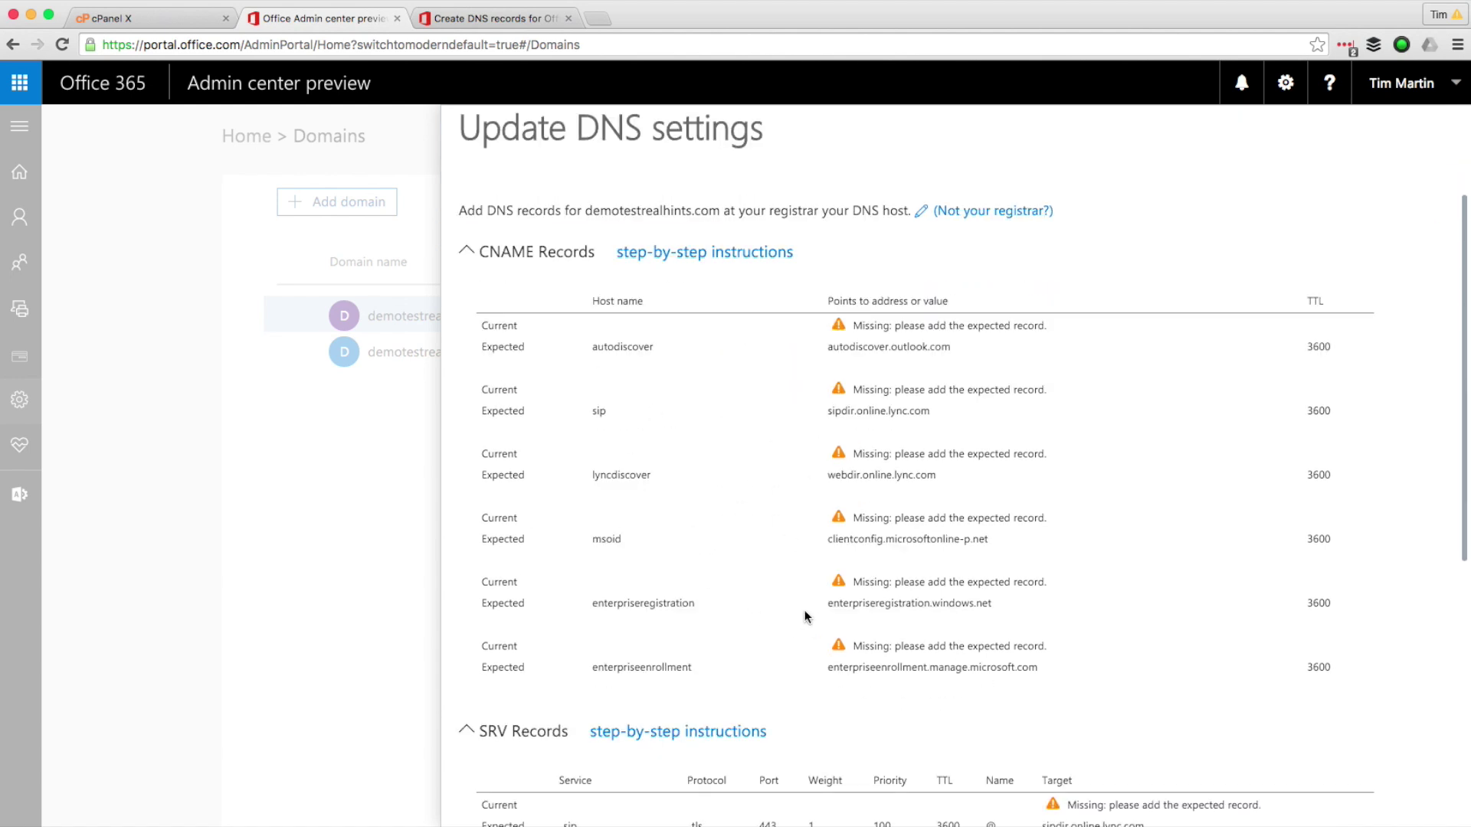
scroll(736, 578, down, 10)
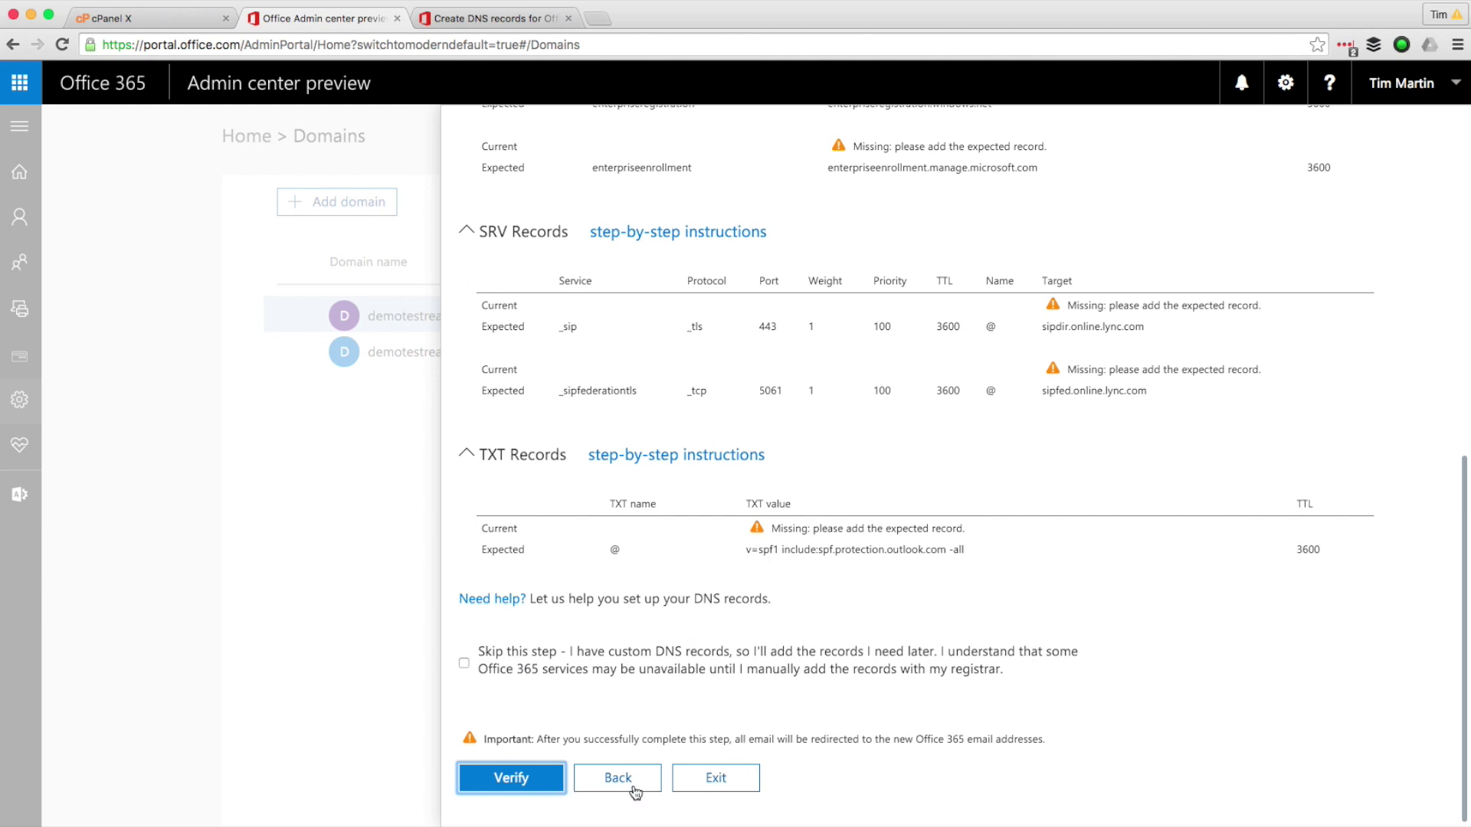
click(723, 782)
scroll(926, 654, down, 10)
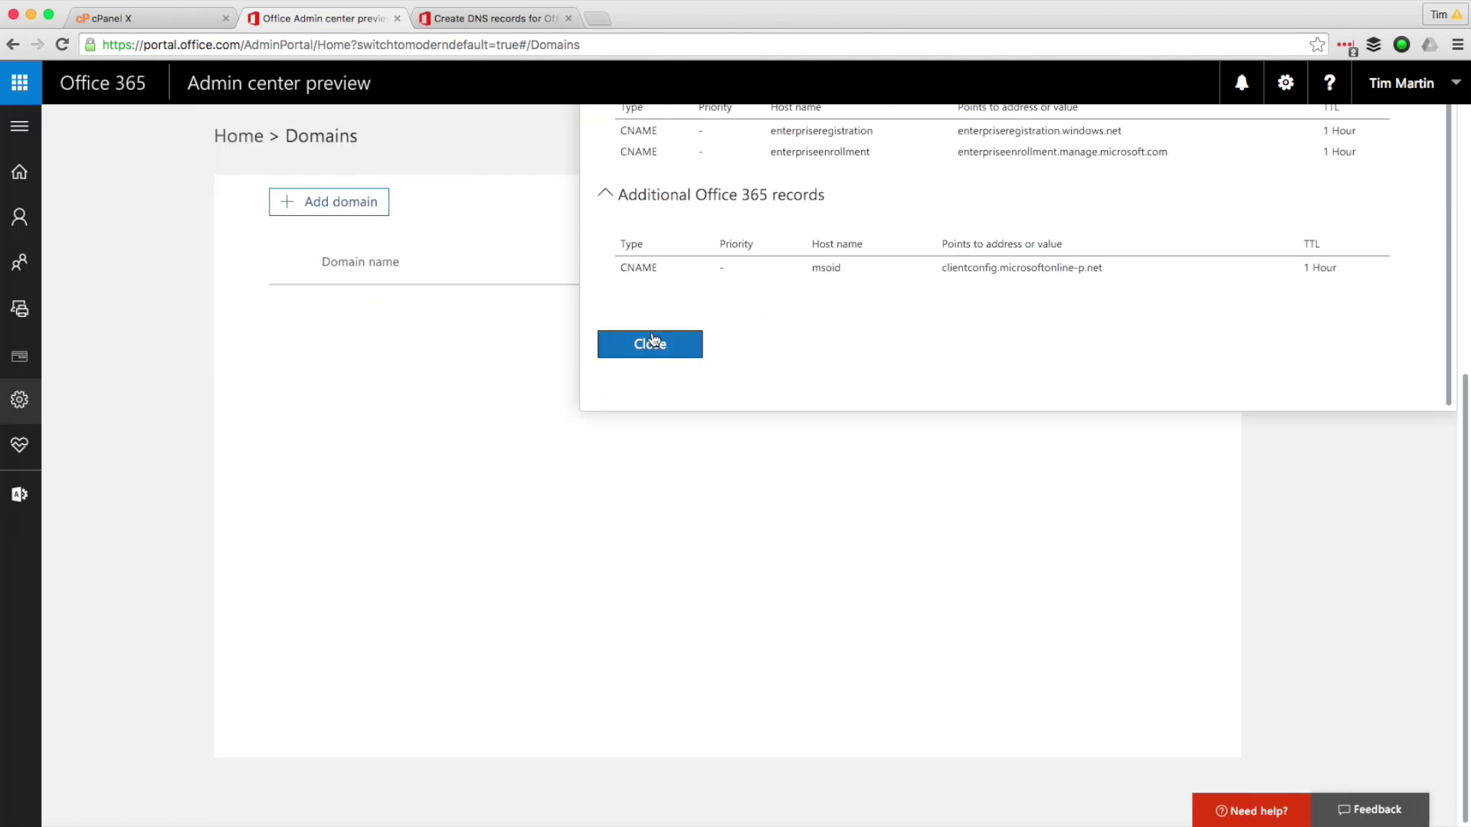
click(648, 342)
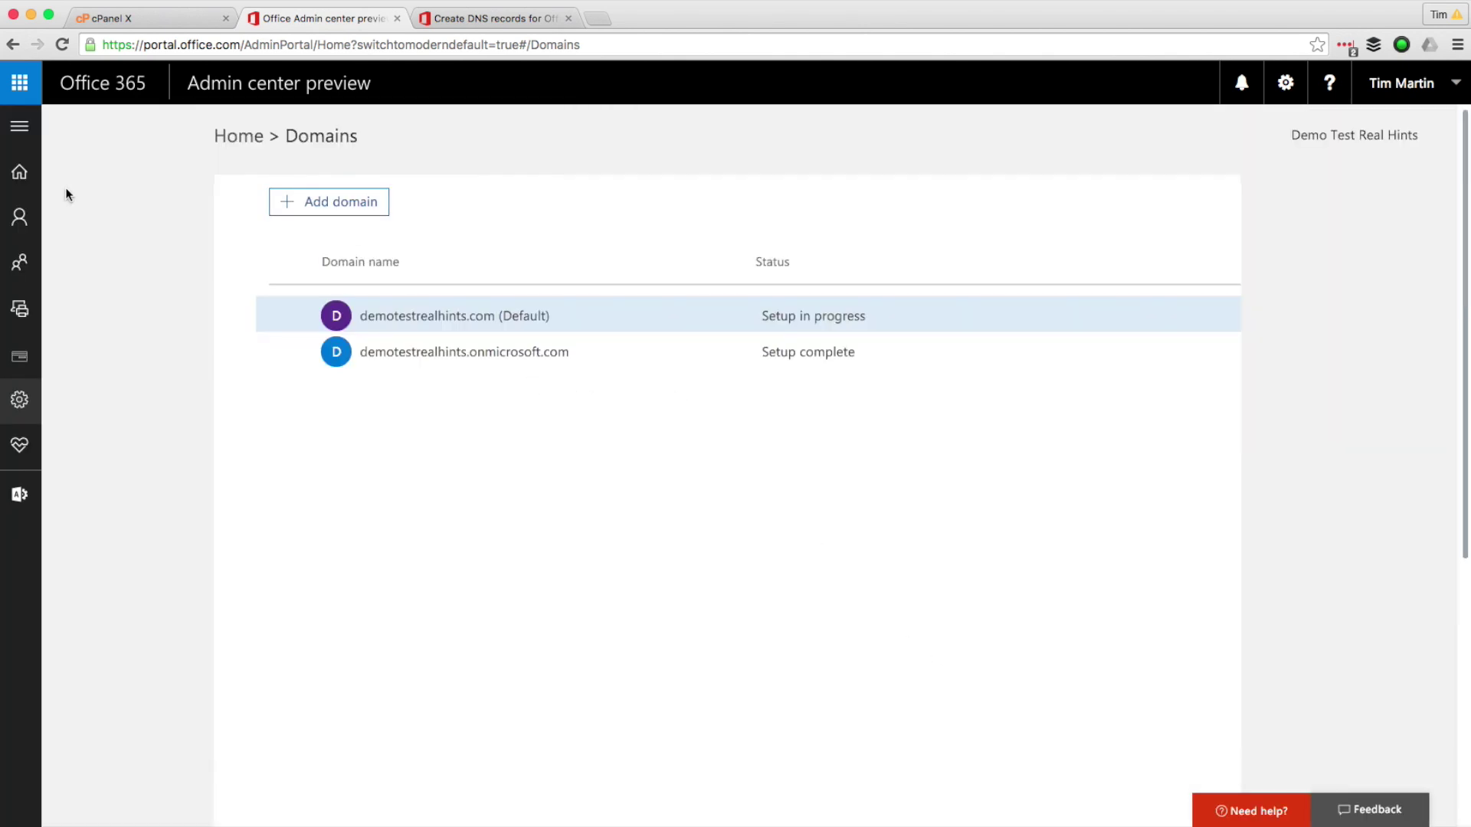
Resume setup from Home, confirm the users, skip email migration, and leave setup for later
click(15, 170)
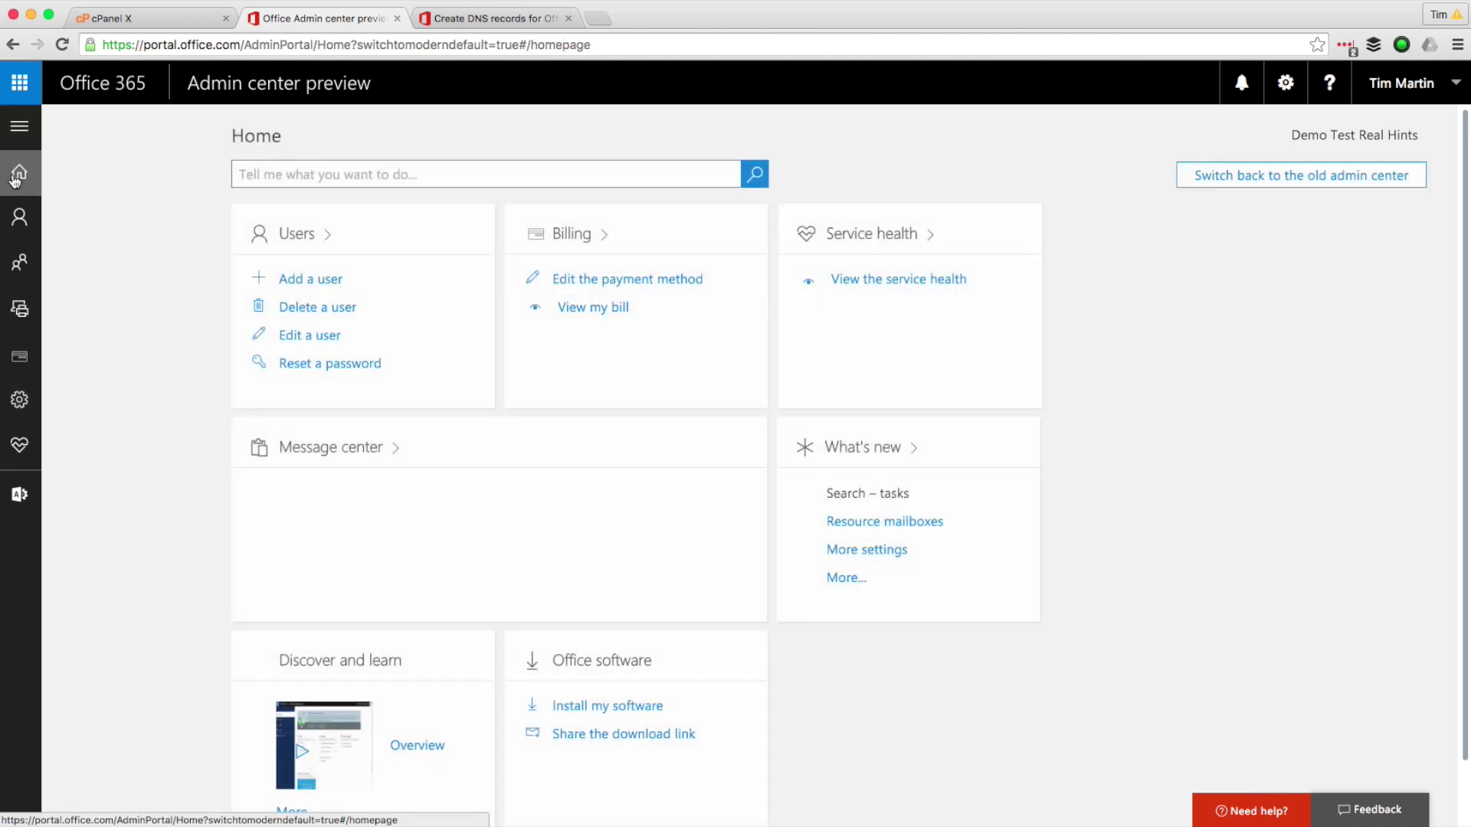
click(448, 287)
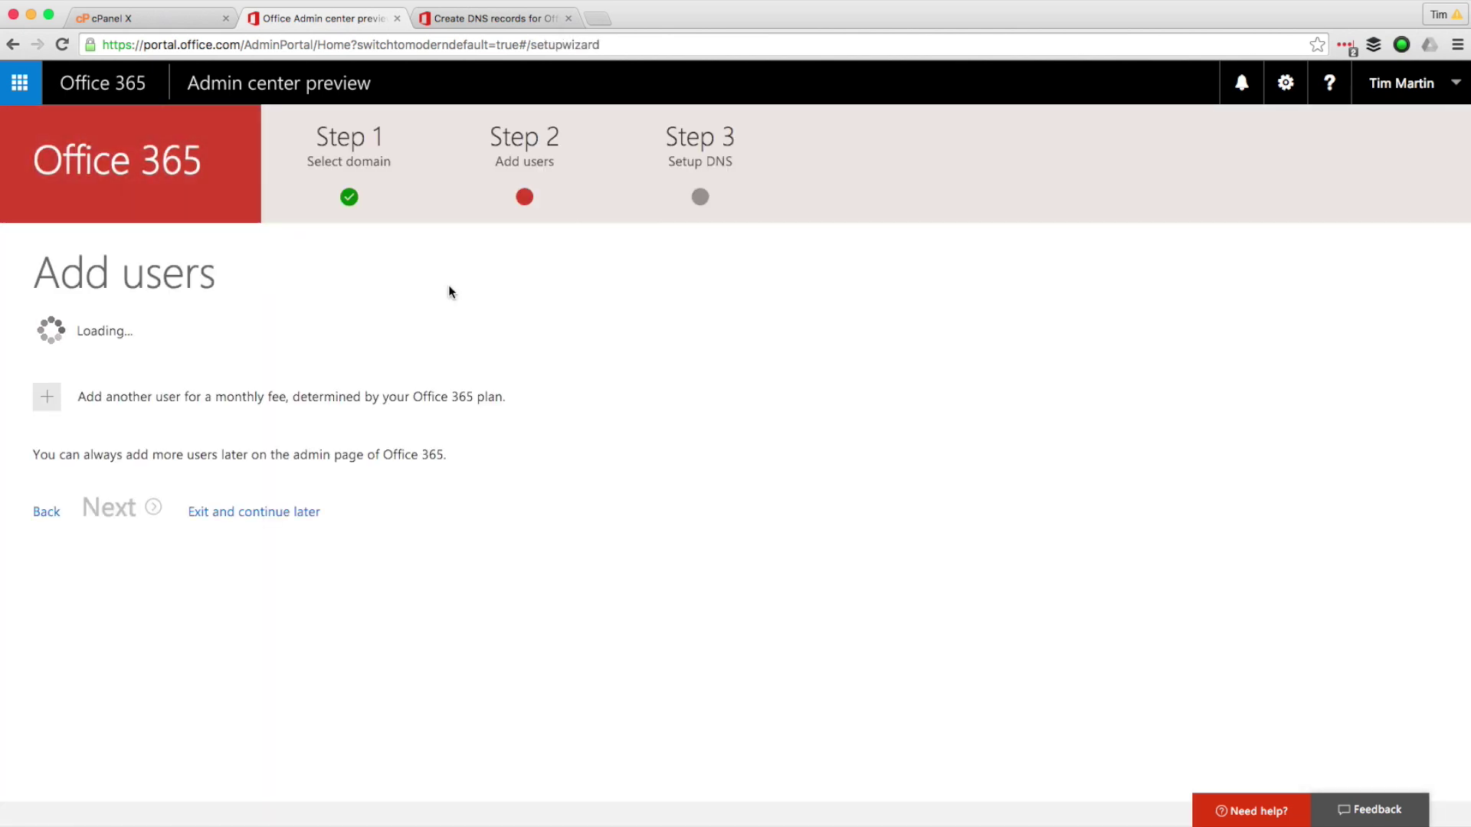
click(400, 379)
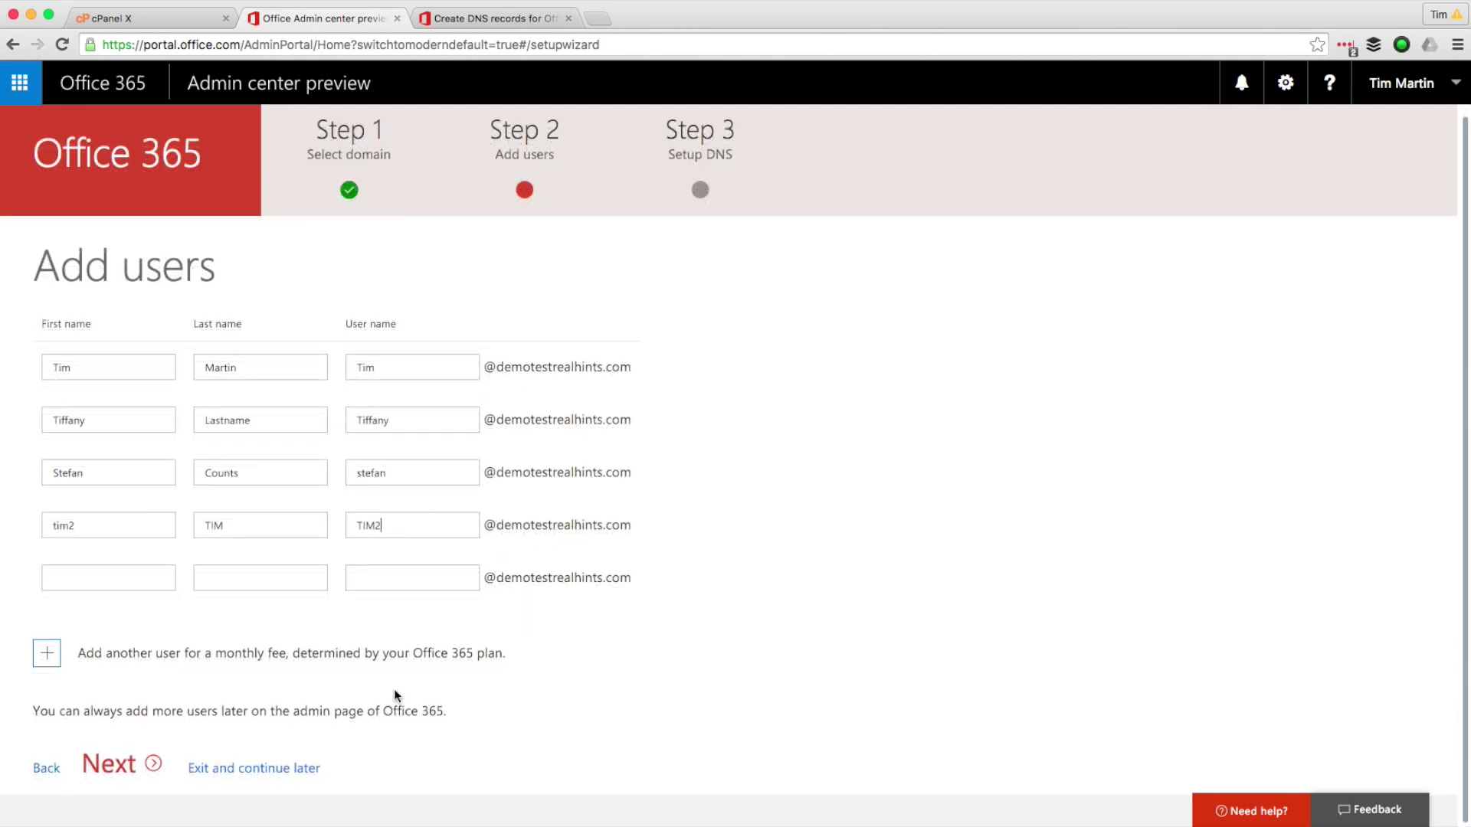
click(132, 762)
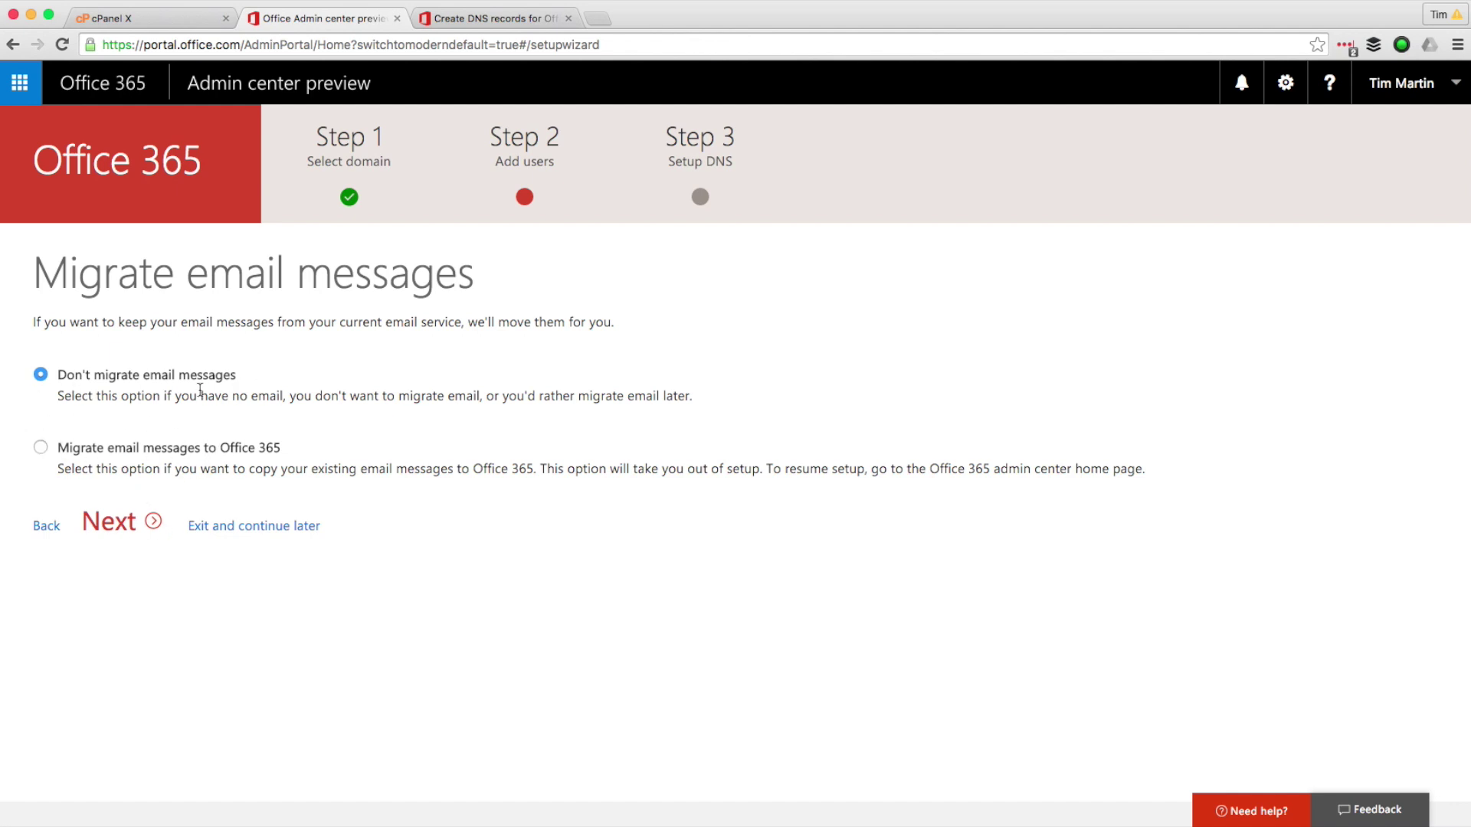
click(132, 527)
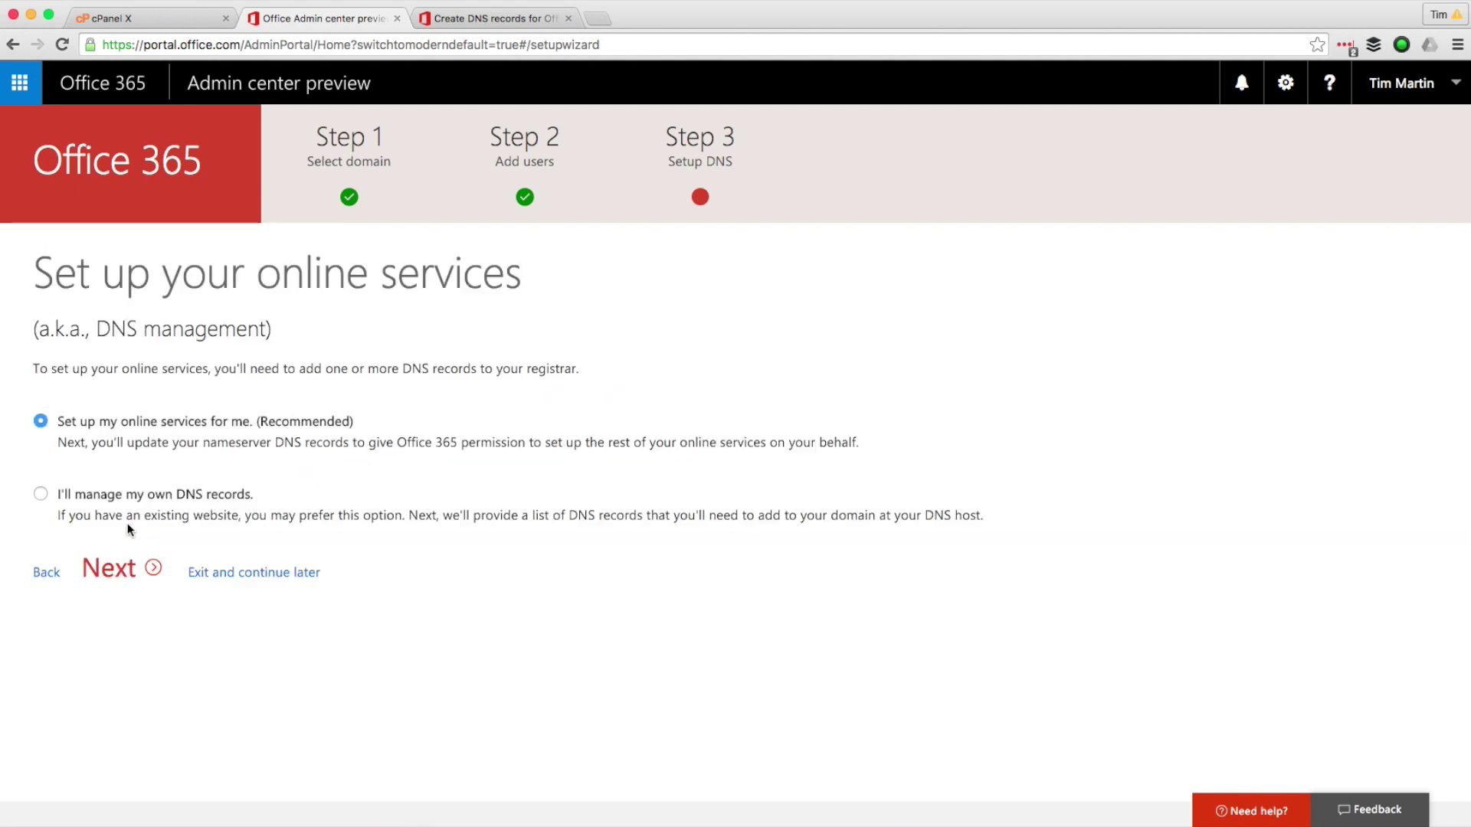
click(216, 577)
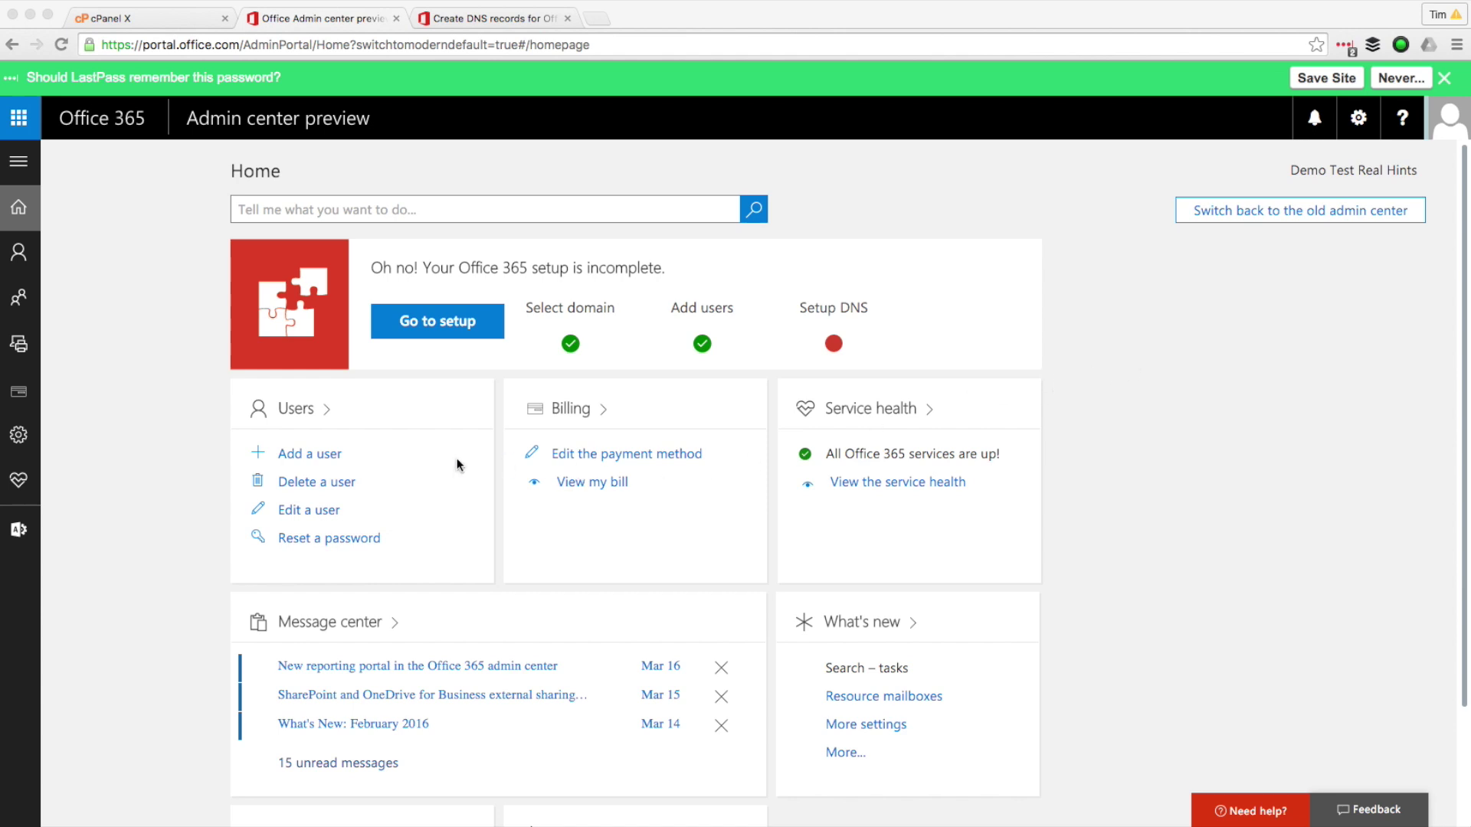
Find the new user and reset their password, emailing it to a recipient address
click(341, 511)
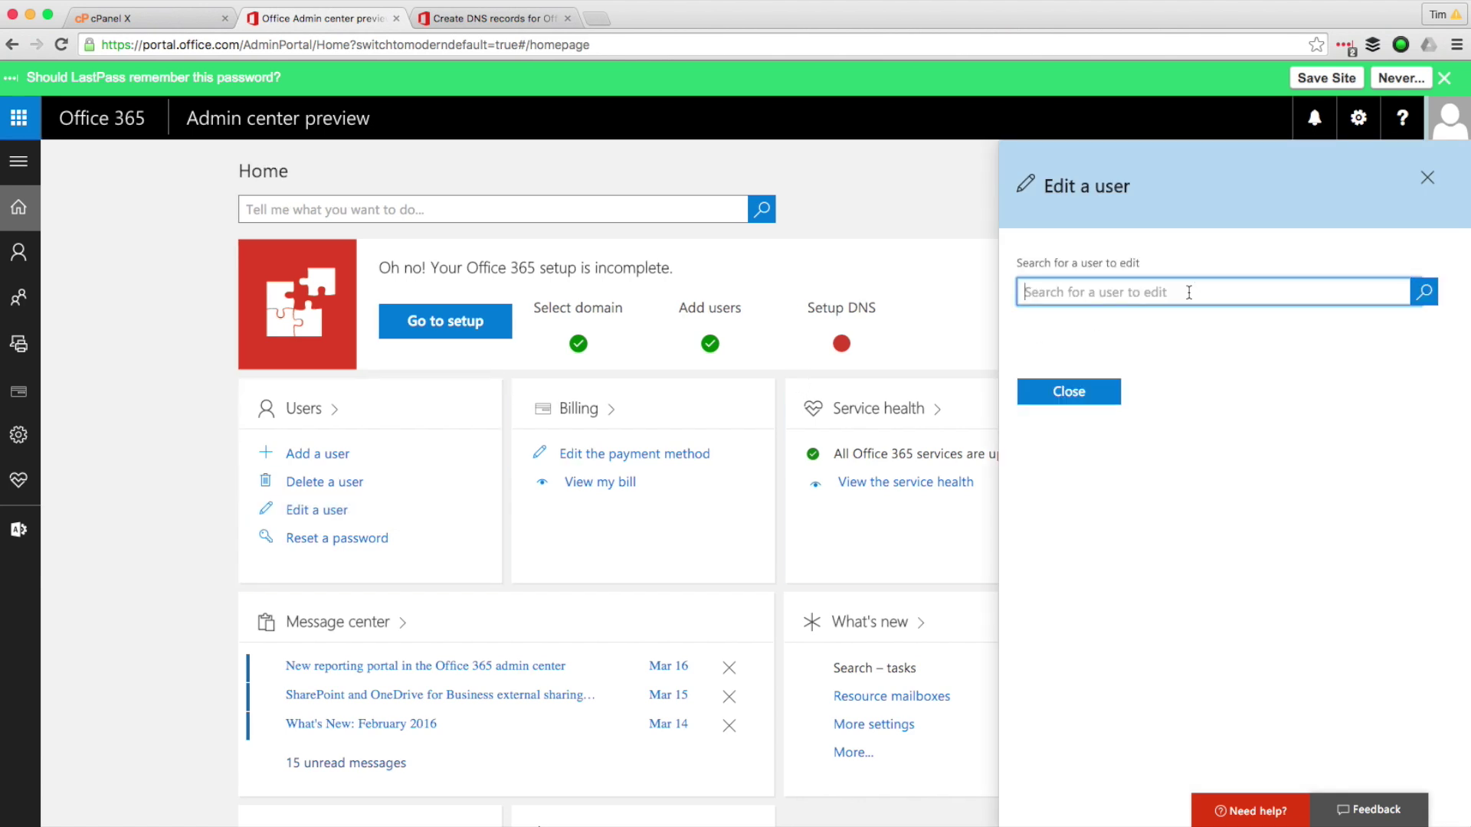
text(tim2)
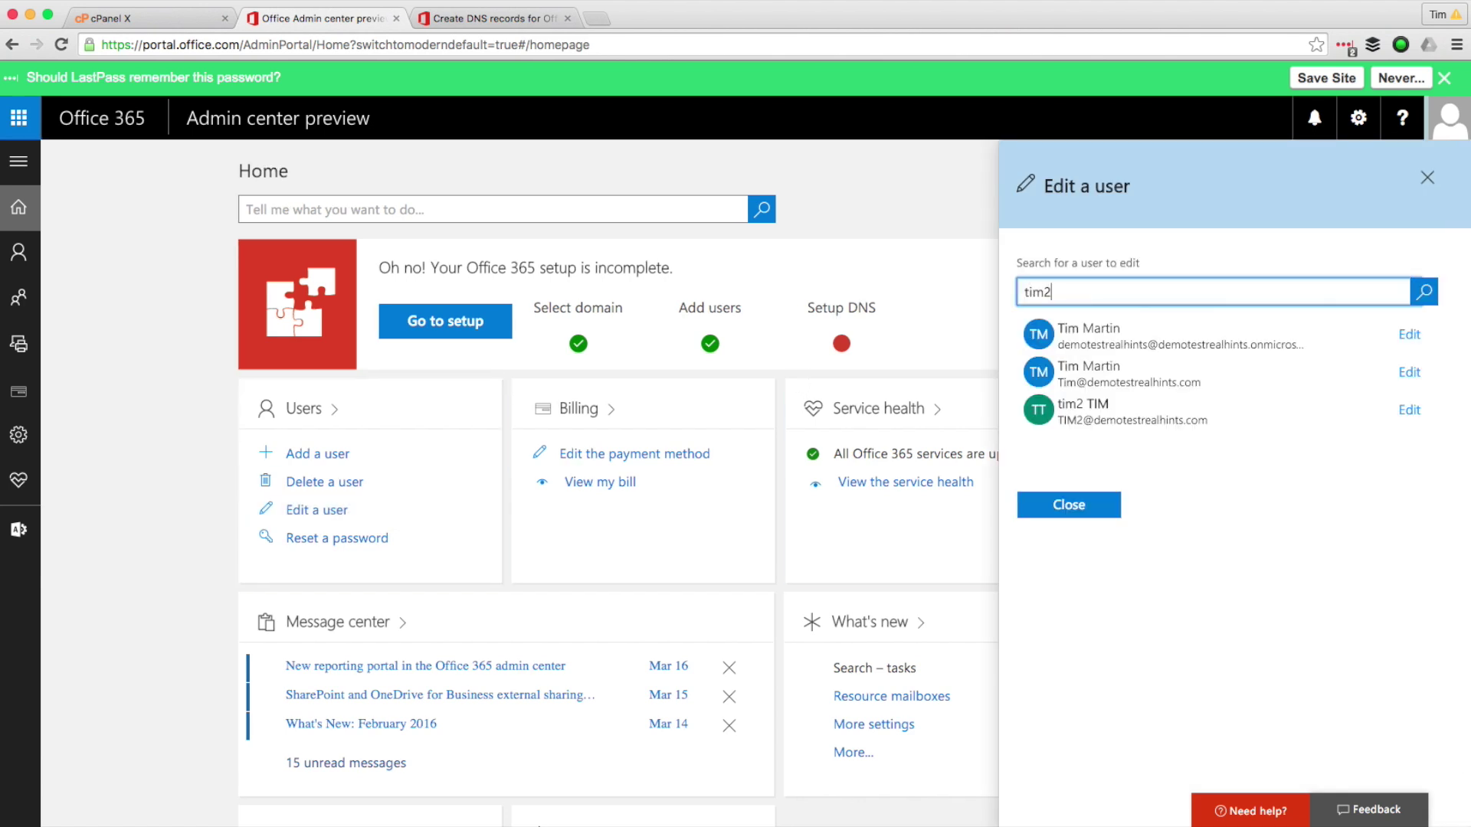
click(1142, 331)
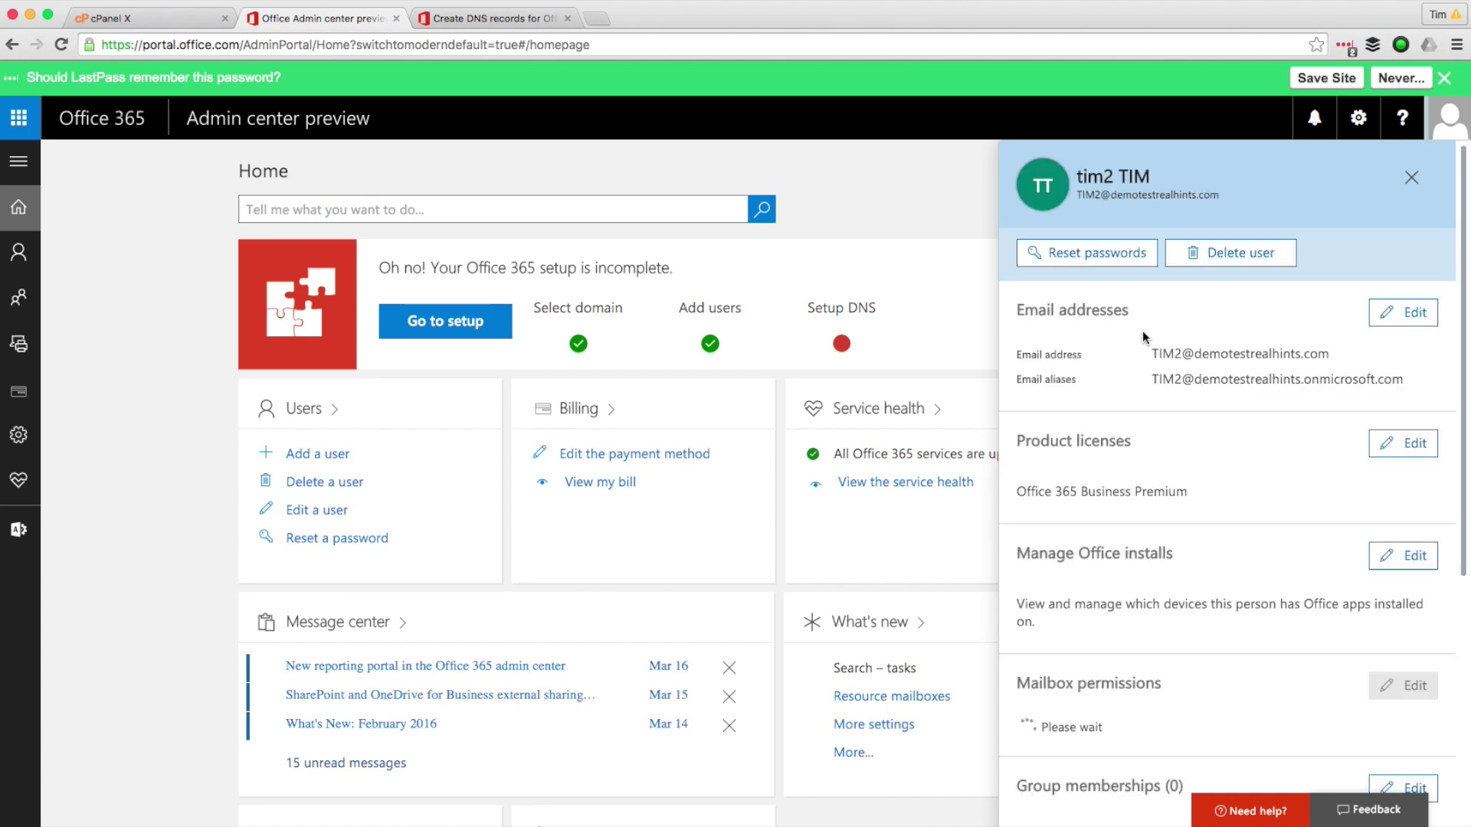
click(1084, 261)
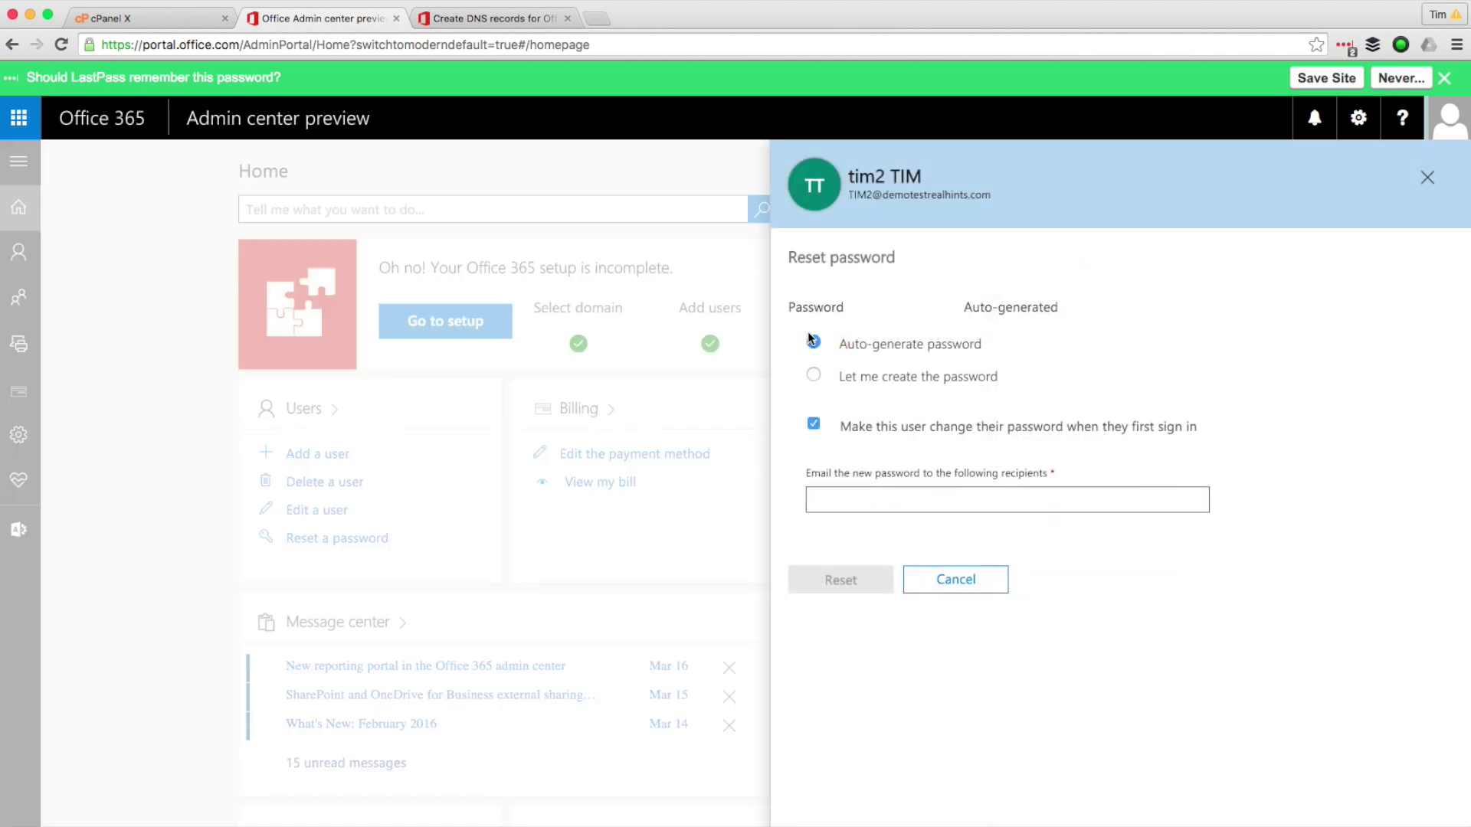
click(955, 497)
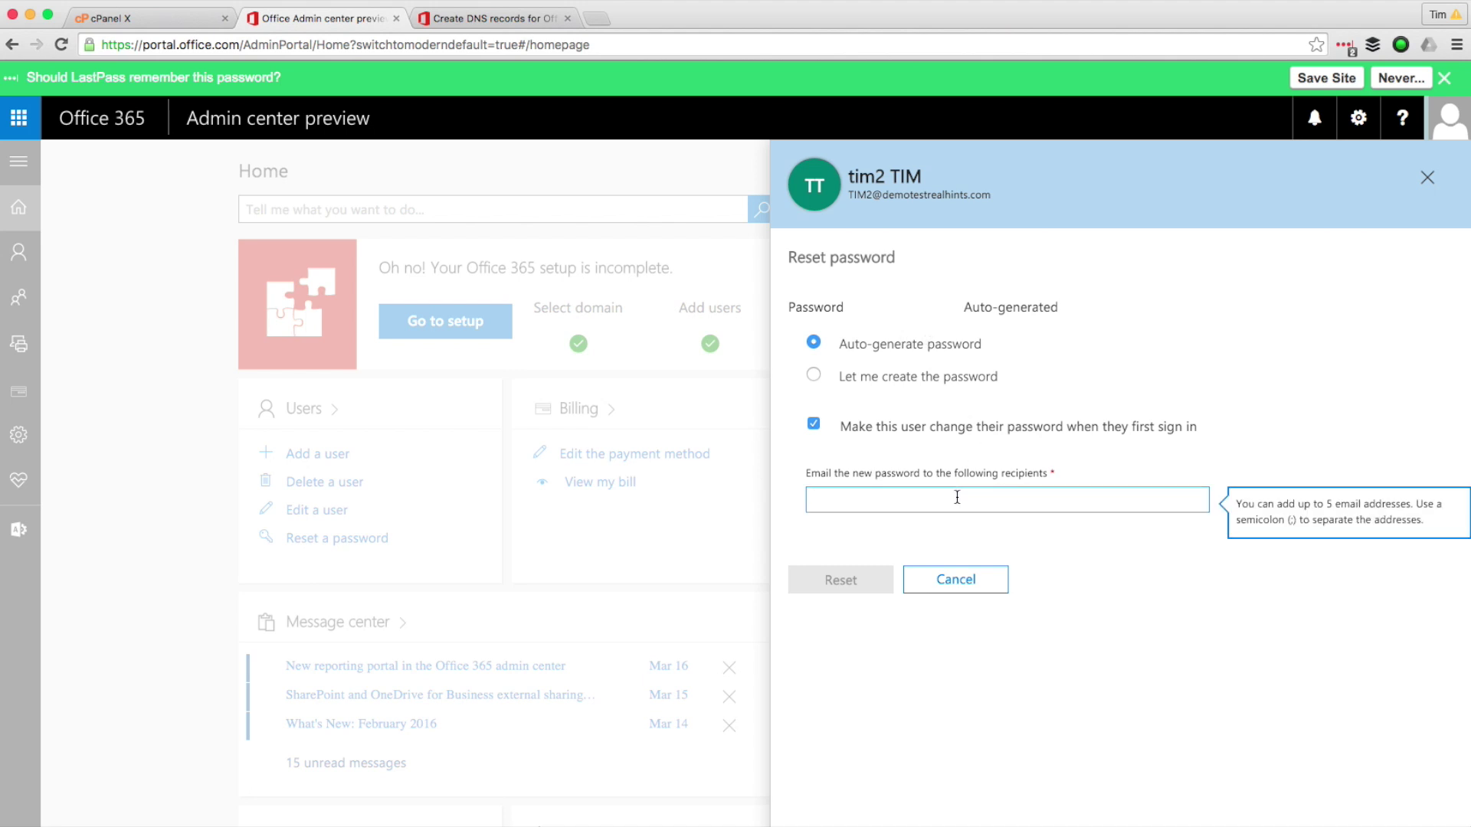
click(863, 581)
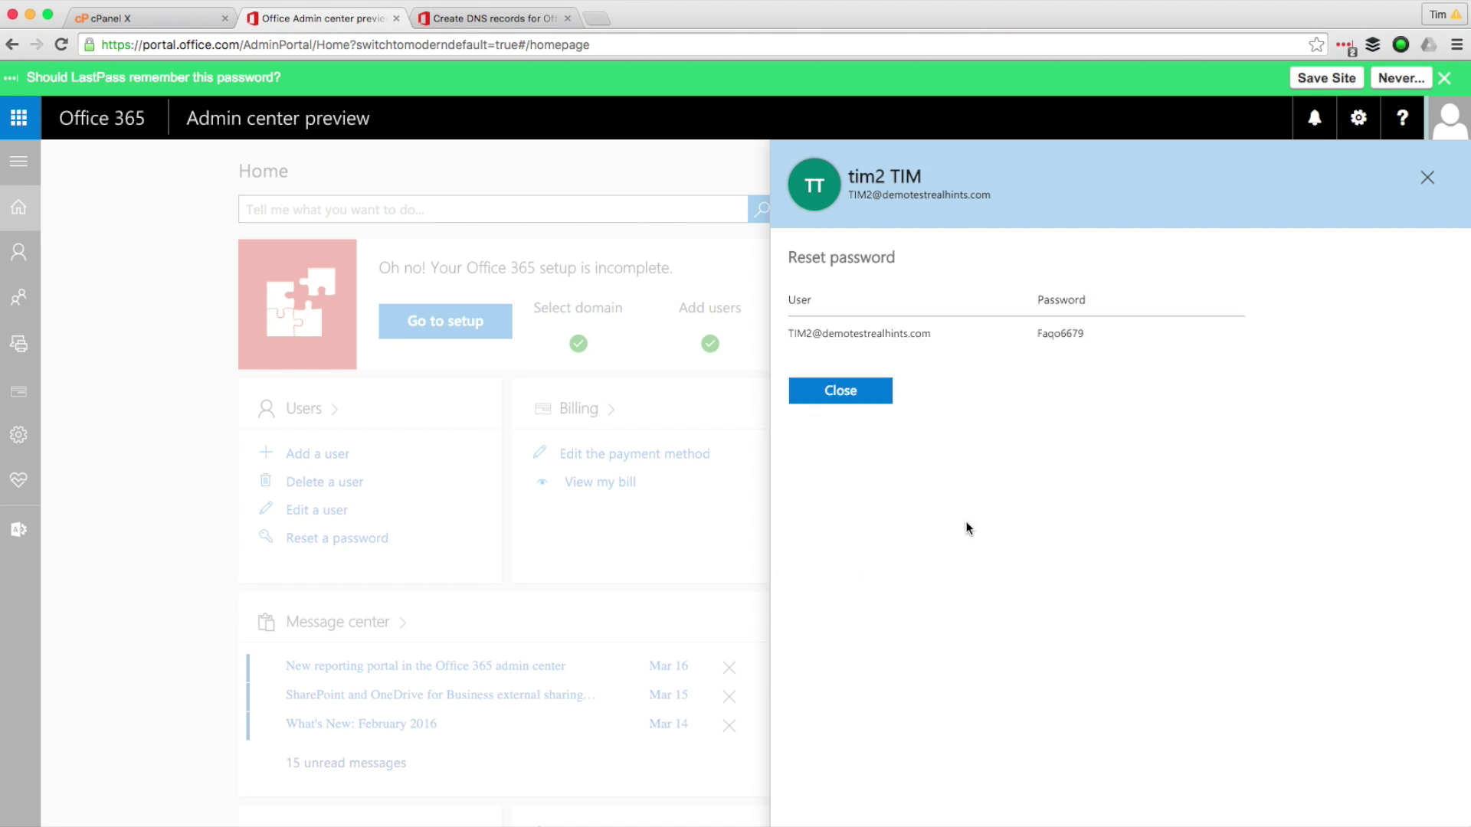
Copy the newly generated temporary password and close the reset result
drag(1097, 337, 1038, 337)
right_click(1038, 338)
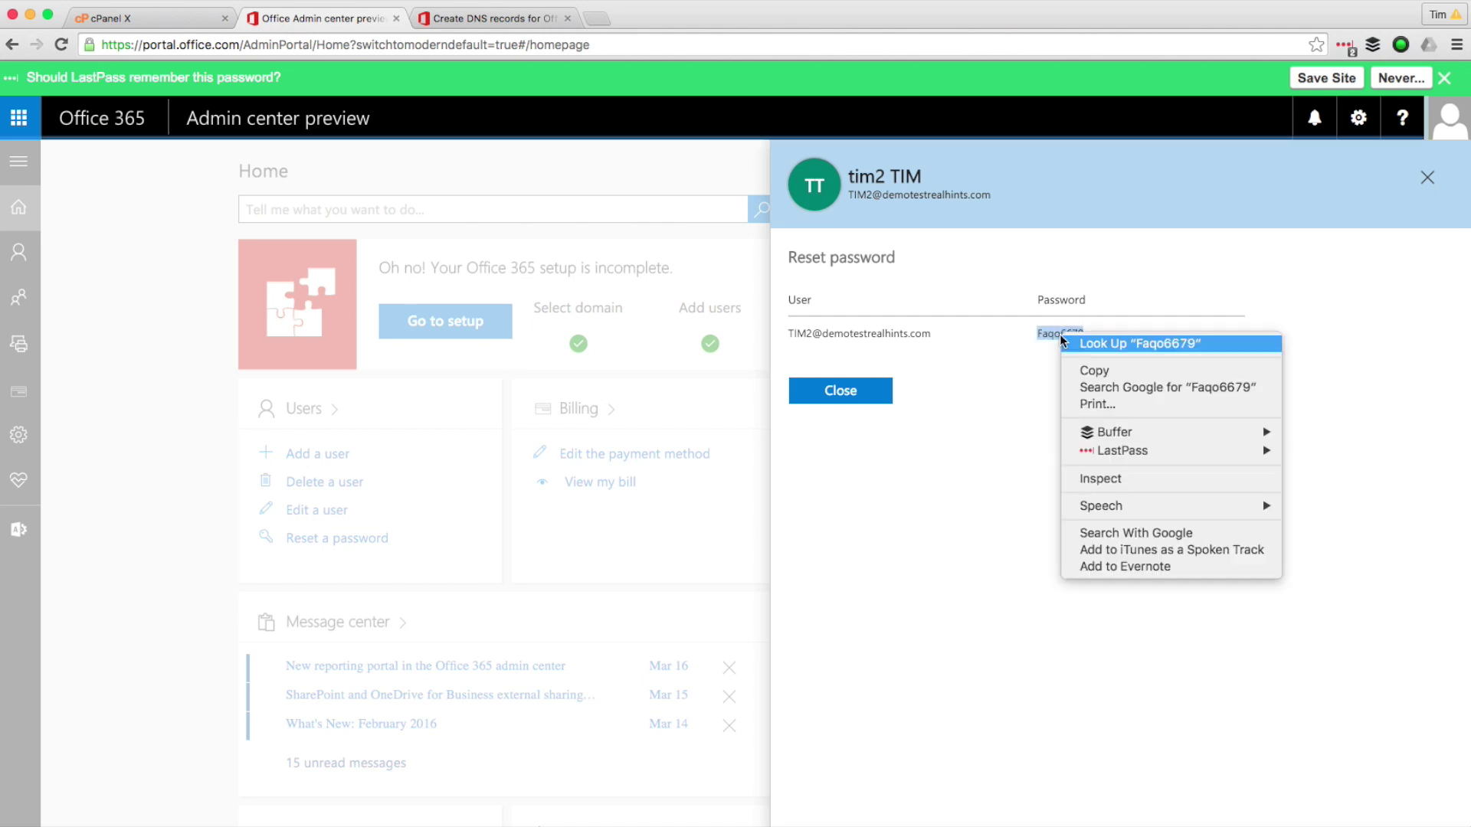
click(1113, 381)
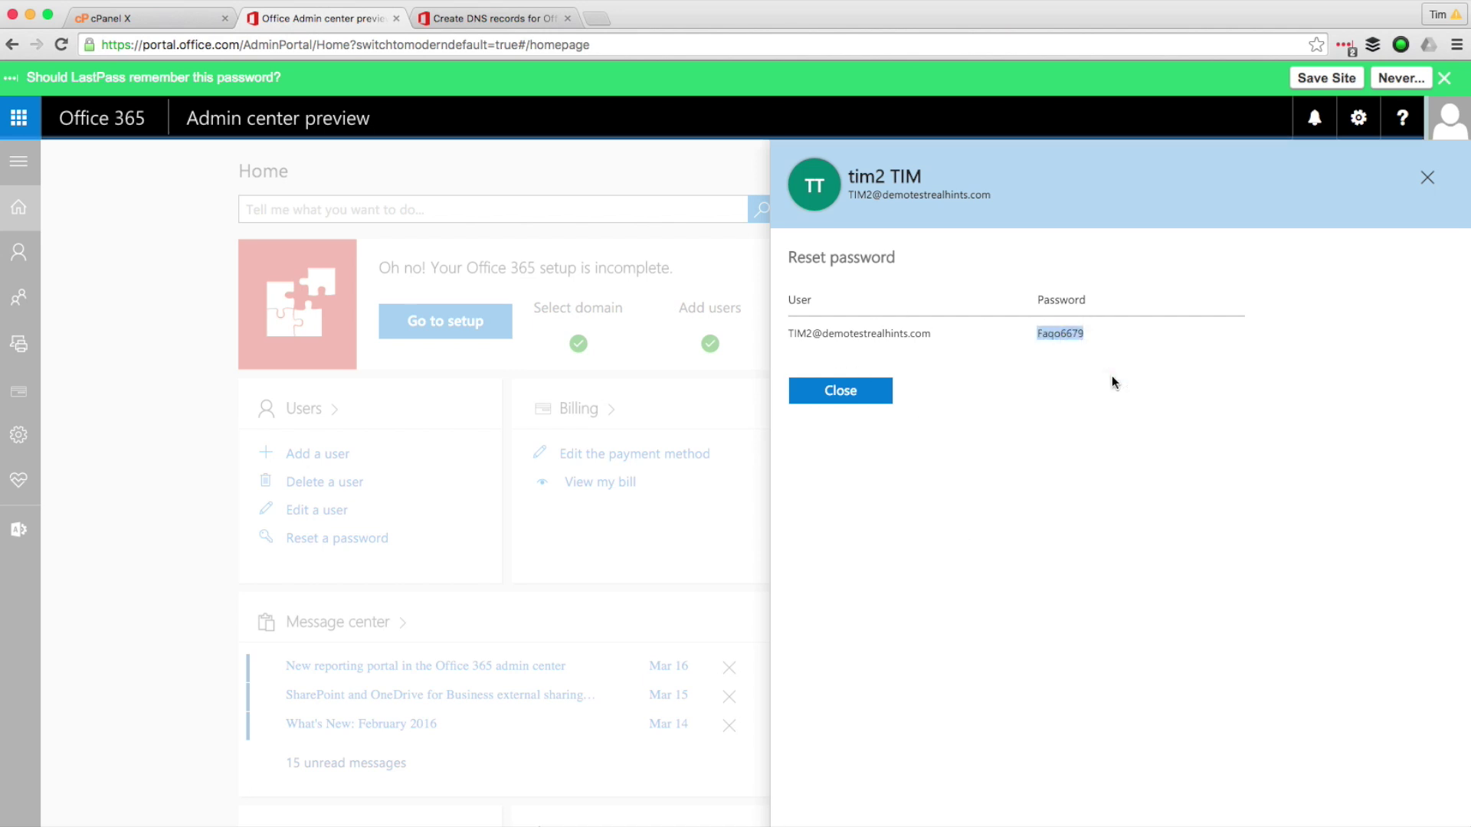
click(879, 391)
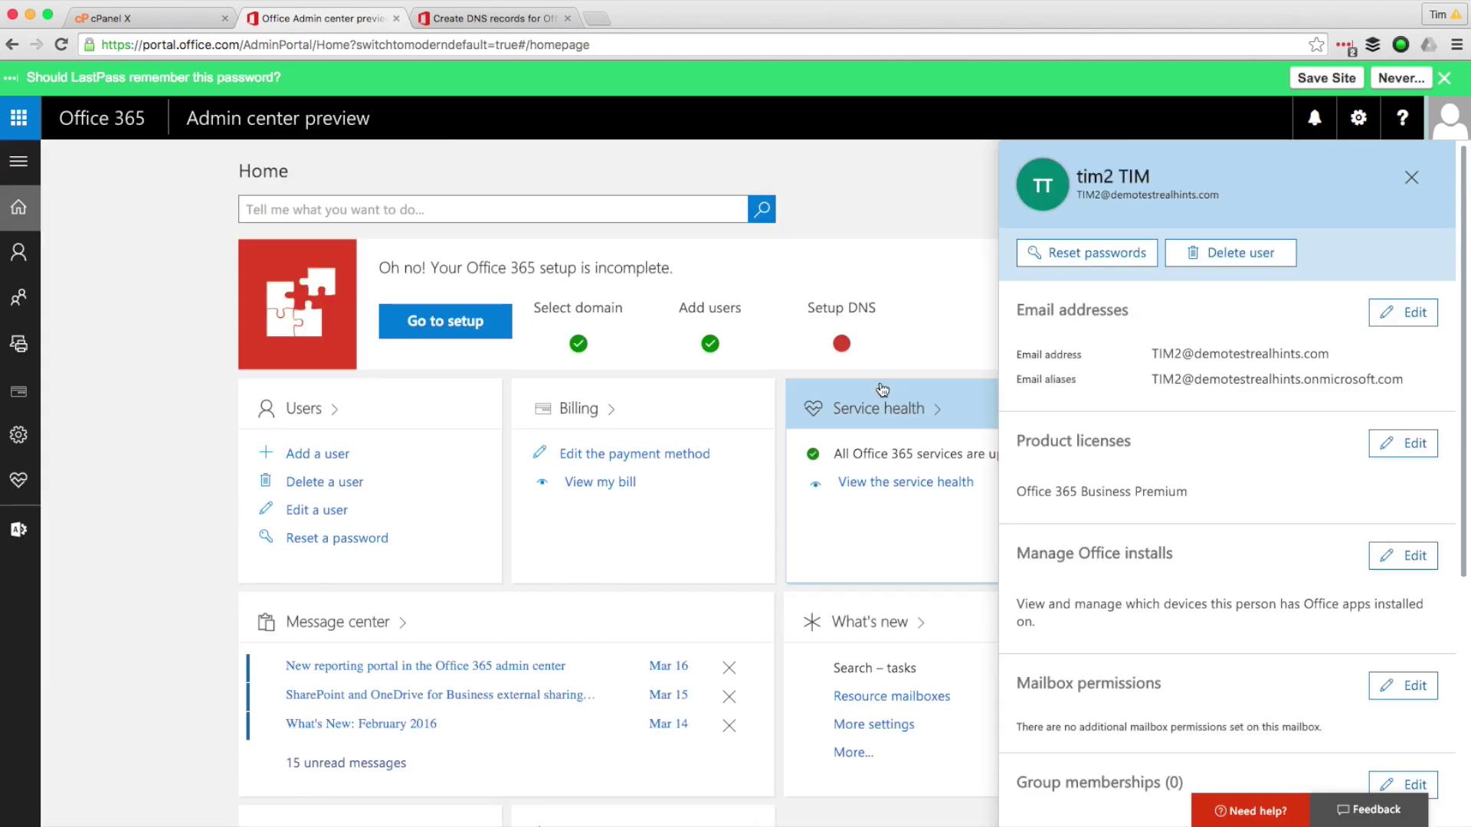
Sign out of the admin account and choose to use another account
click(1448, 118)
click(1211, 326)
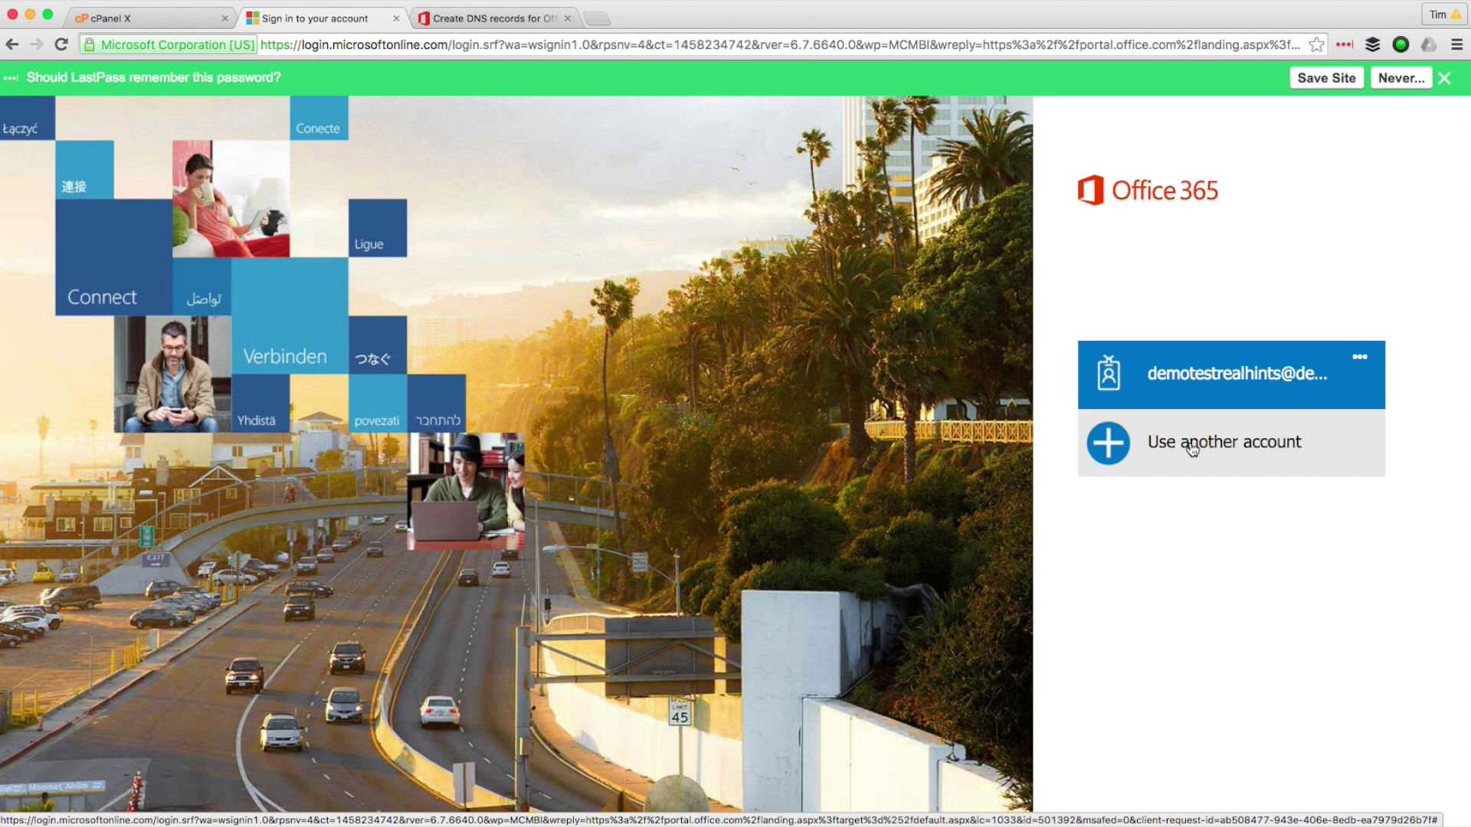
click(1184, 445)
Sign in as the new domain user with the copied temporary password
click(1155, 375)
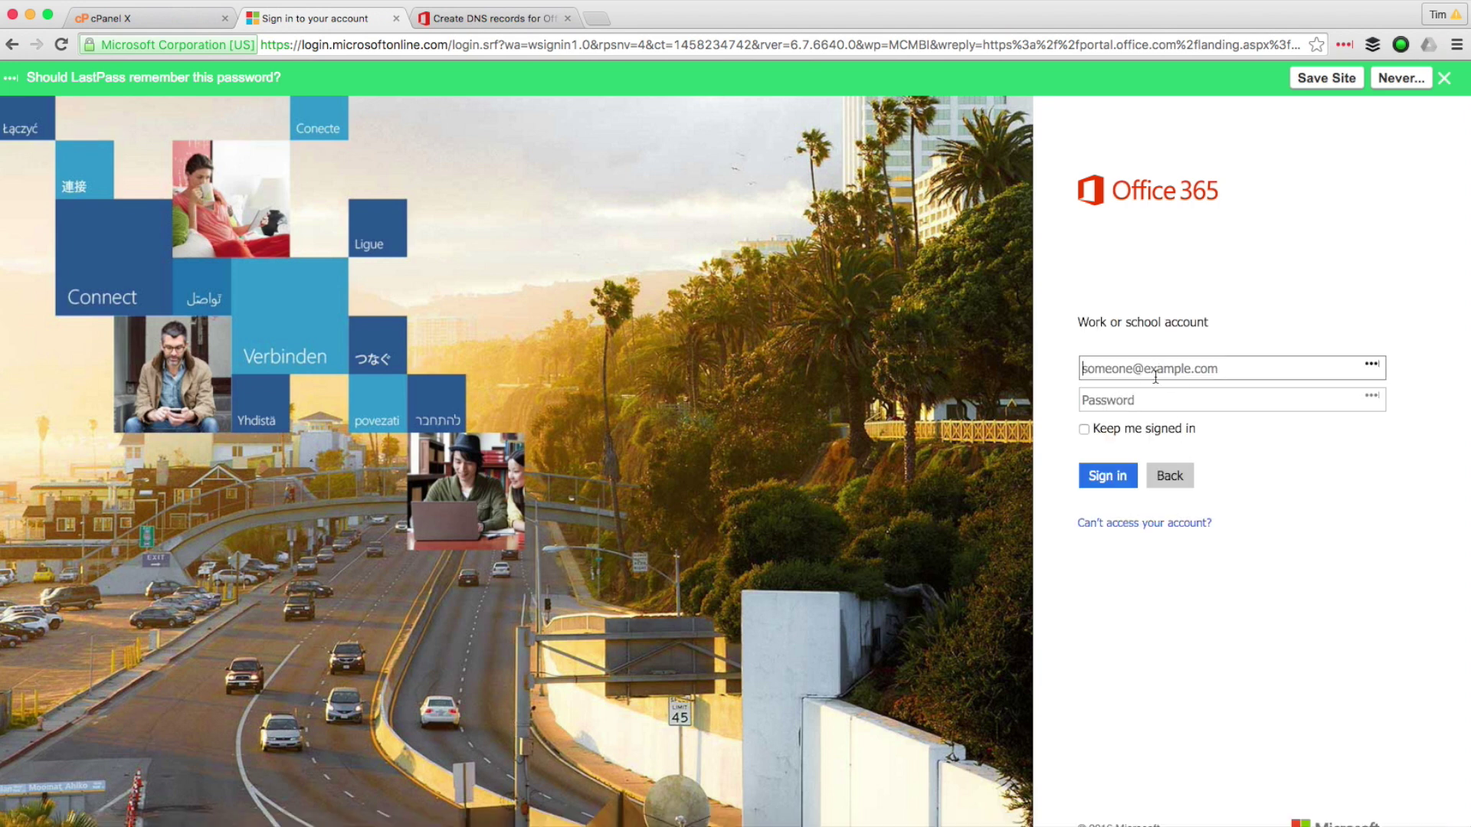
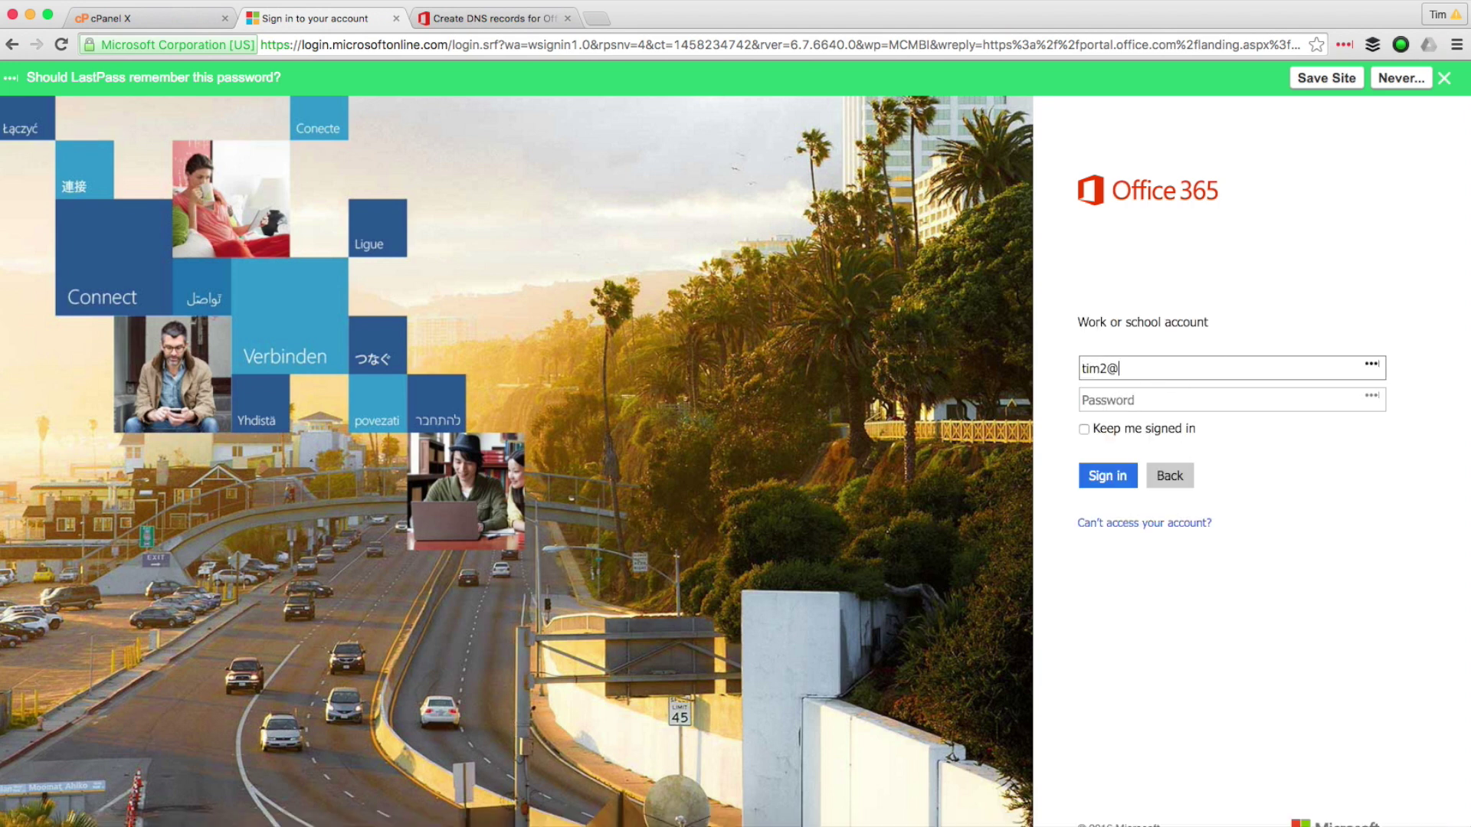
key(Tab)
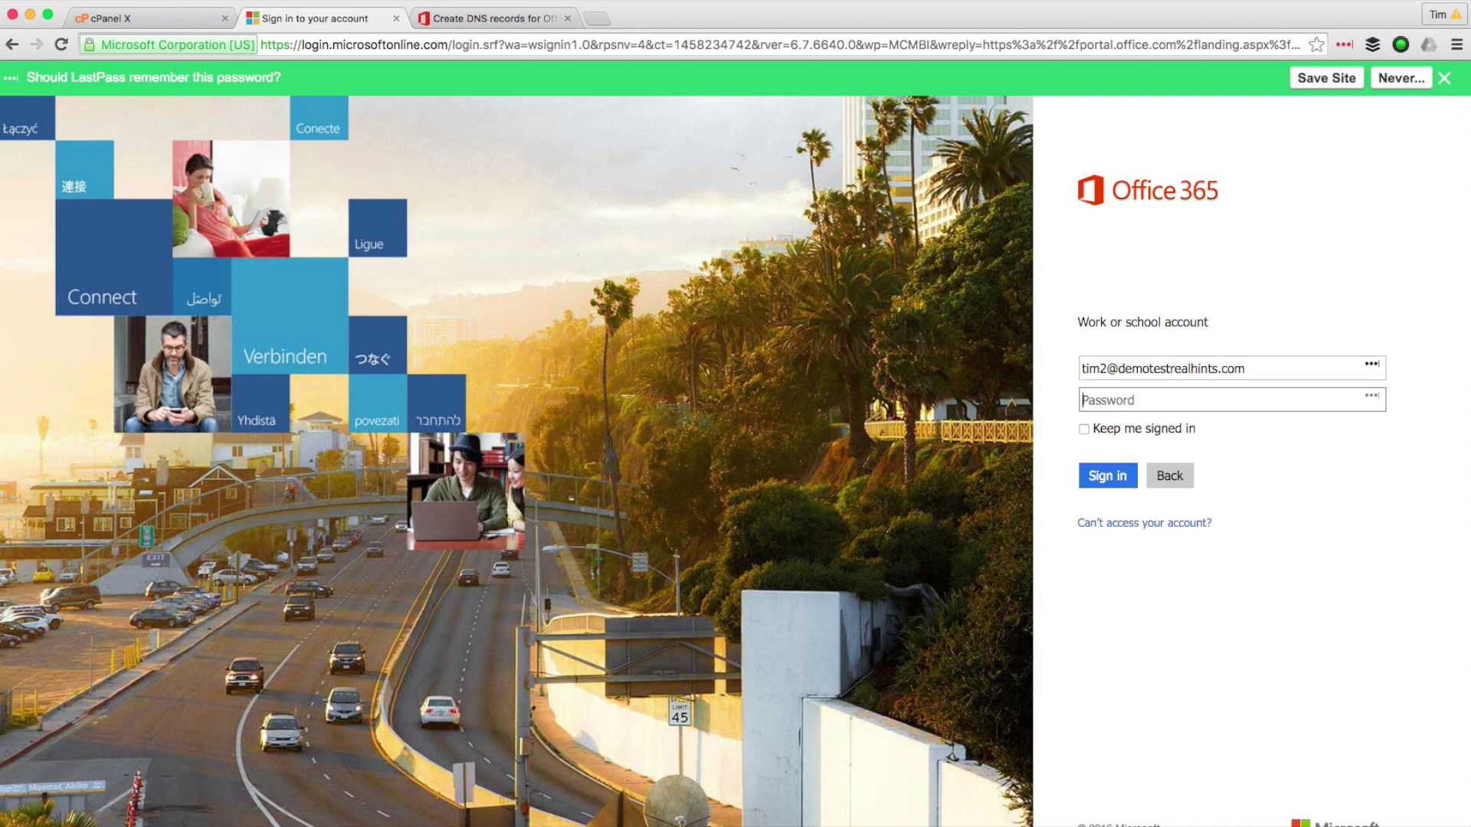
key(super+v)
click(1107, 476)
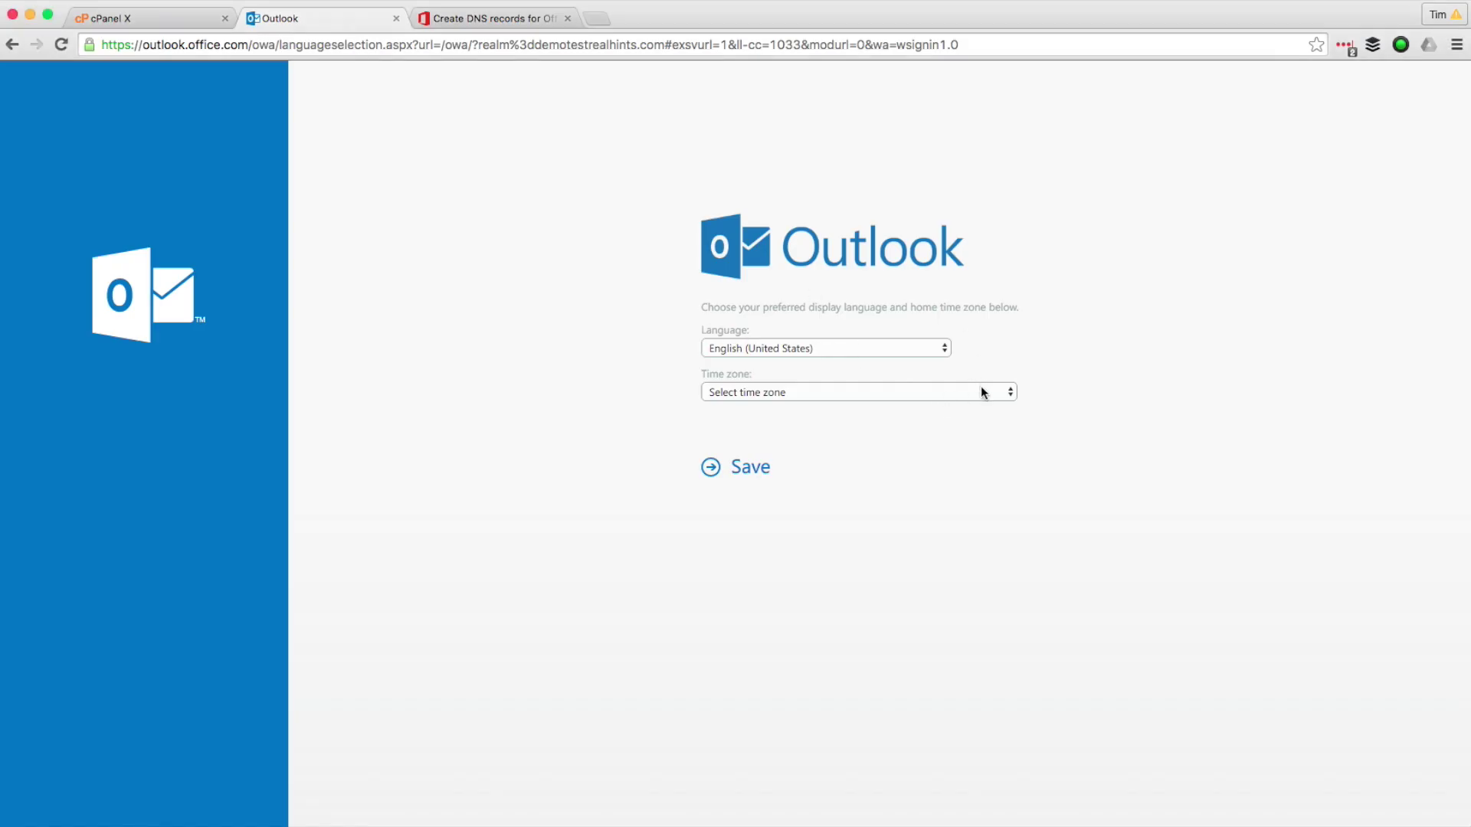
Save Pacific Time (US & Canada) as the time zone and view the inbox's test email
click(982, 392)
click(936, 526)
key(Tab)
key(Return)
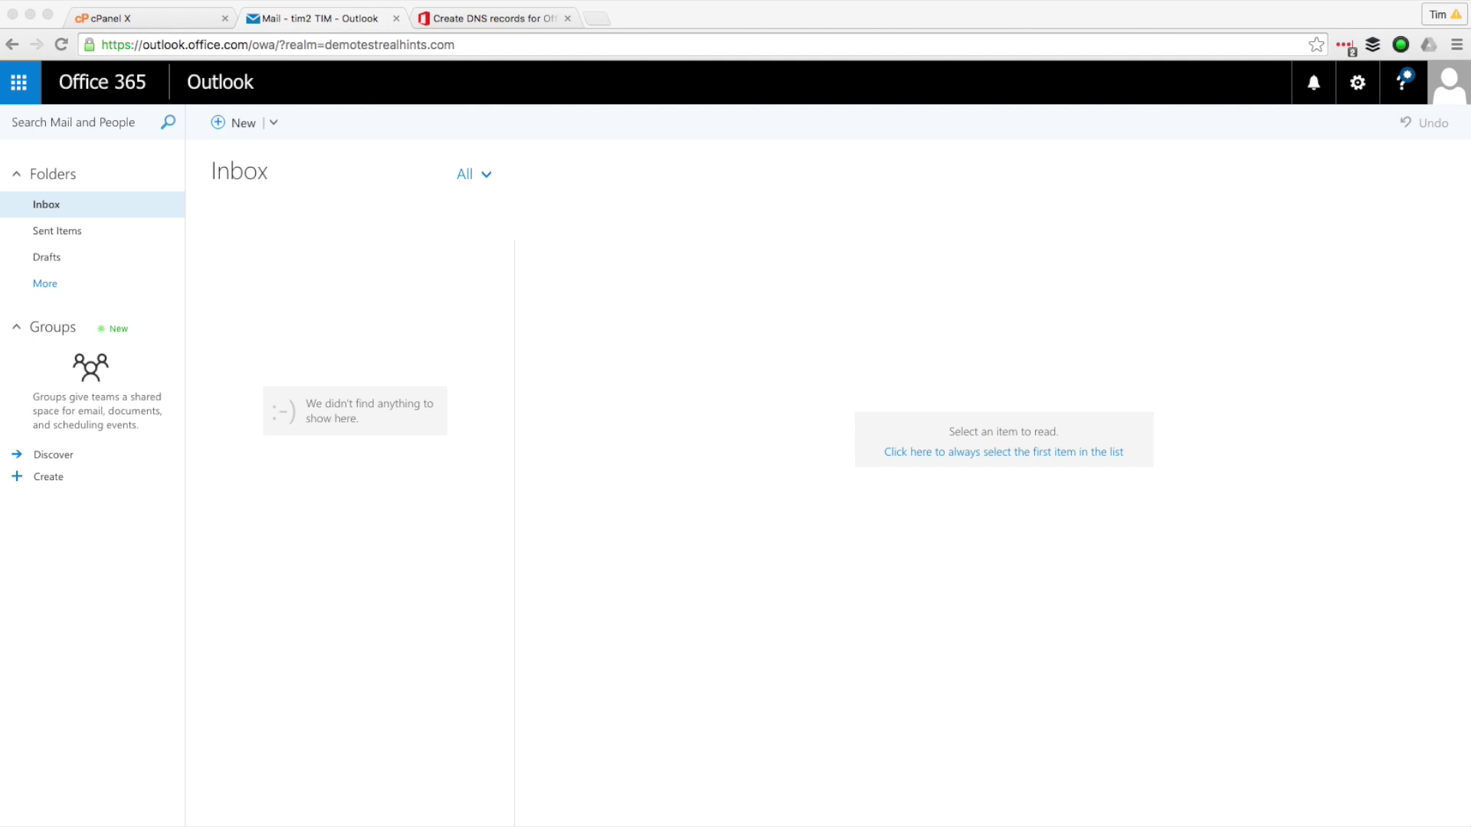
click(361, 389)
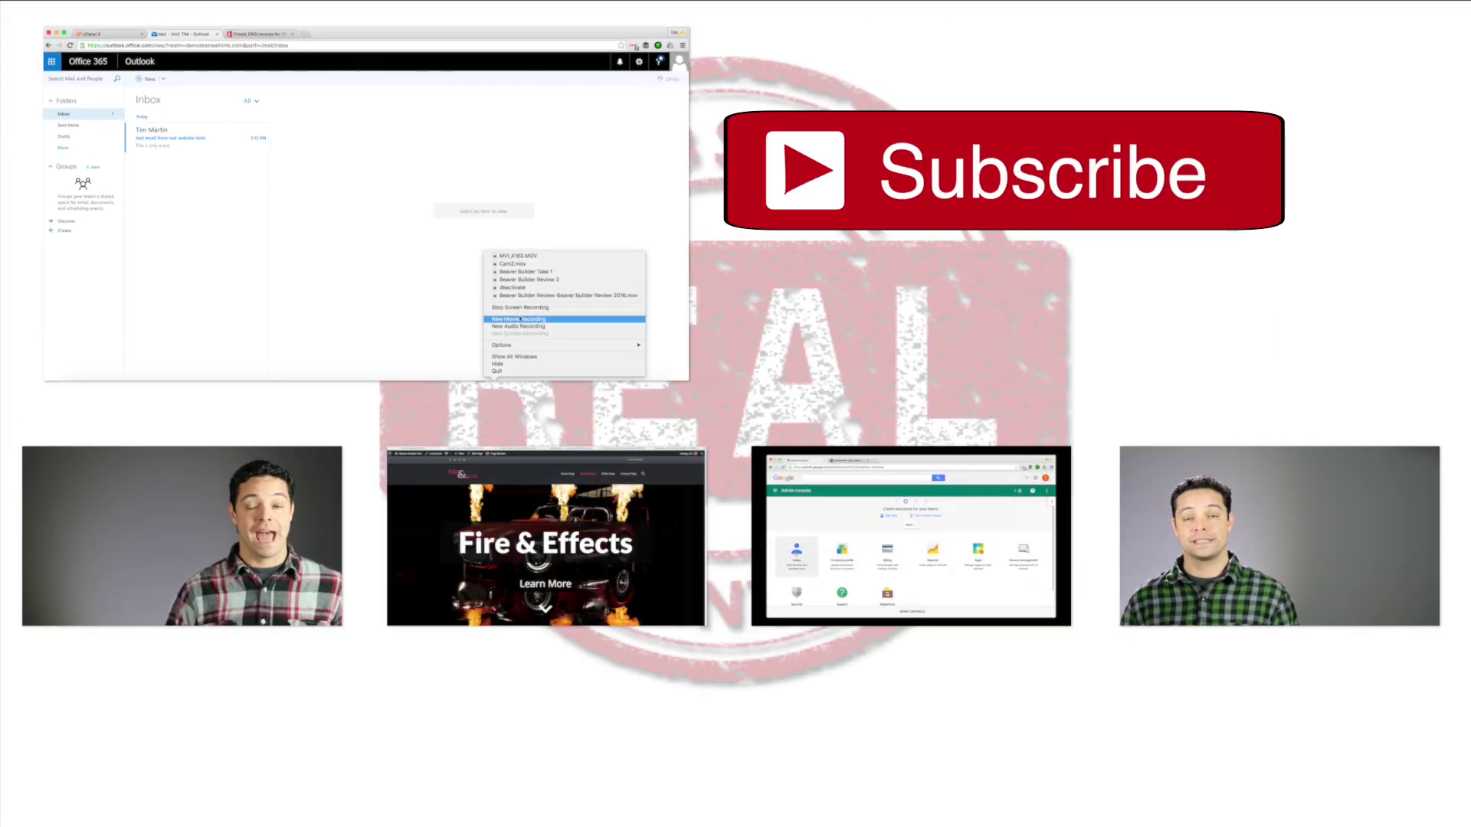
click(521, 309)
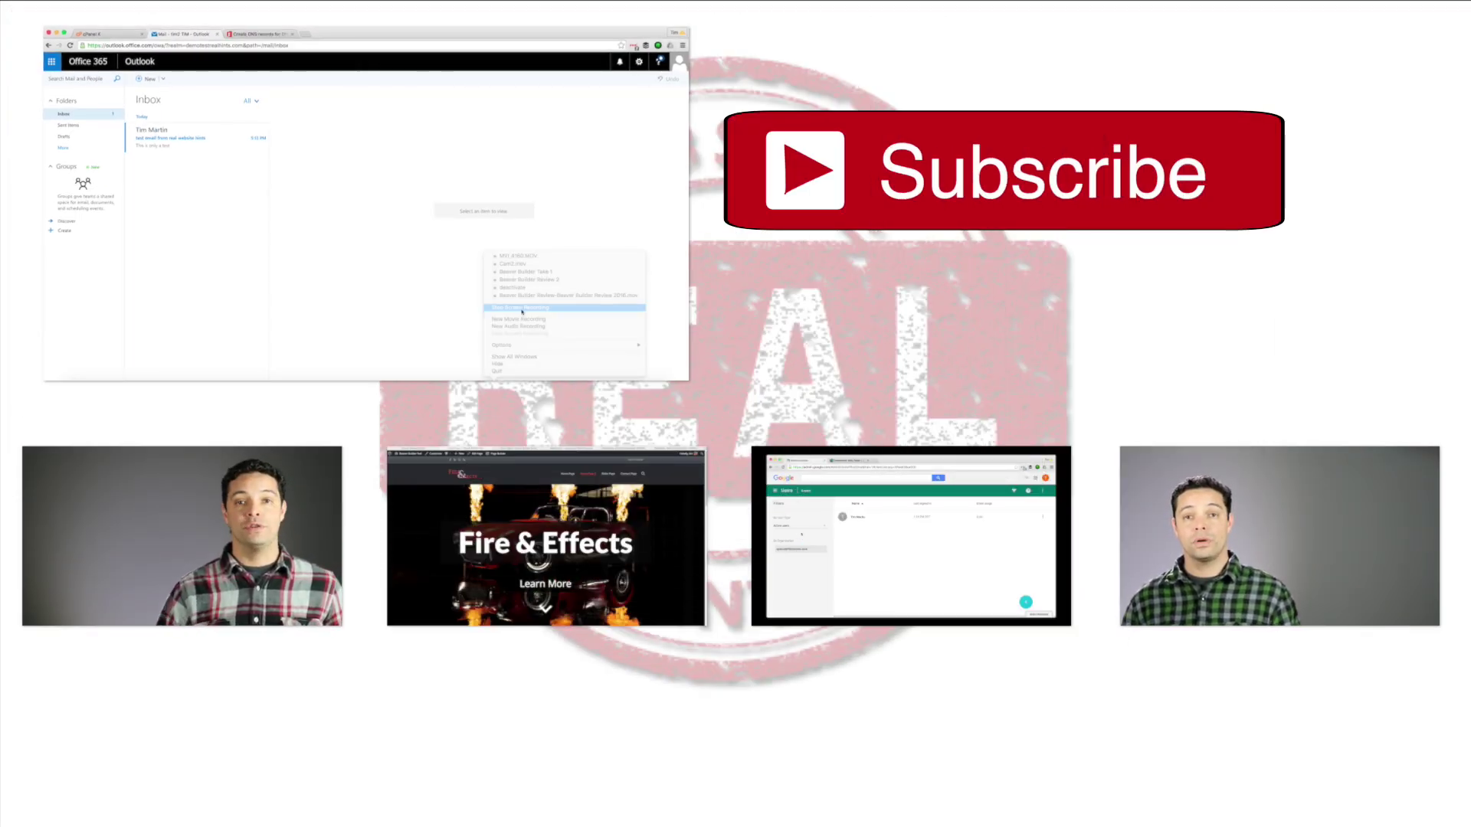